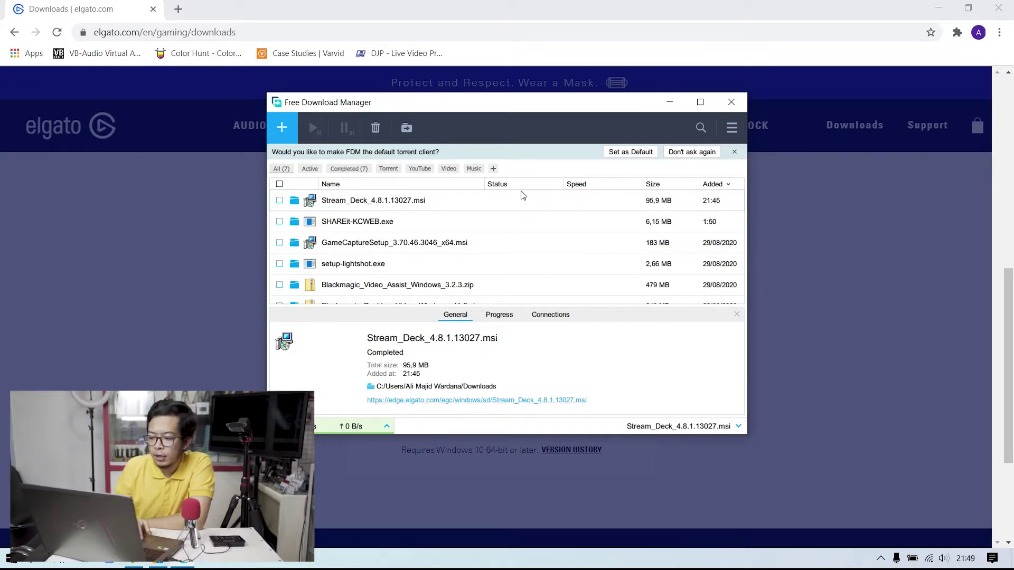
Install Elgato Stream Deck from the downloaded Stream_Deck_4.8.1.13027.msi, accepting the licence and keeping the default destination folder.
{"action": "double_click", "coordinate": [490, 207]}
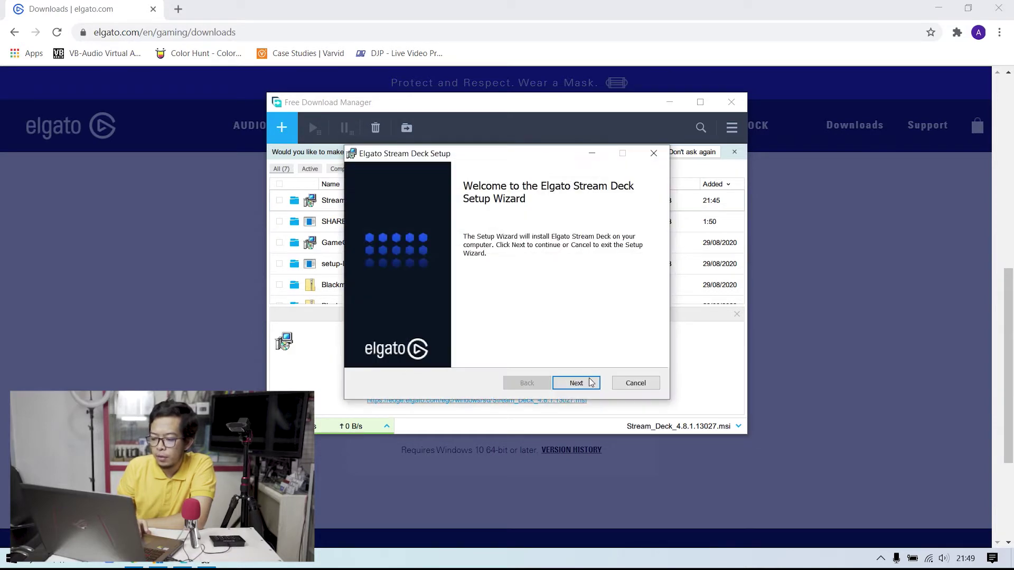
{"action": "left_click", "coordinate": [587, 382]}
{"action": "left_click", "coordinate": [488, 357]}
{"action": "left_click", "coordinate": [569, 384]}
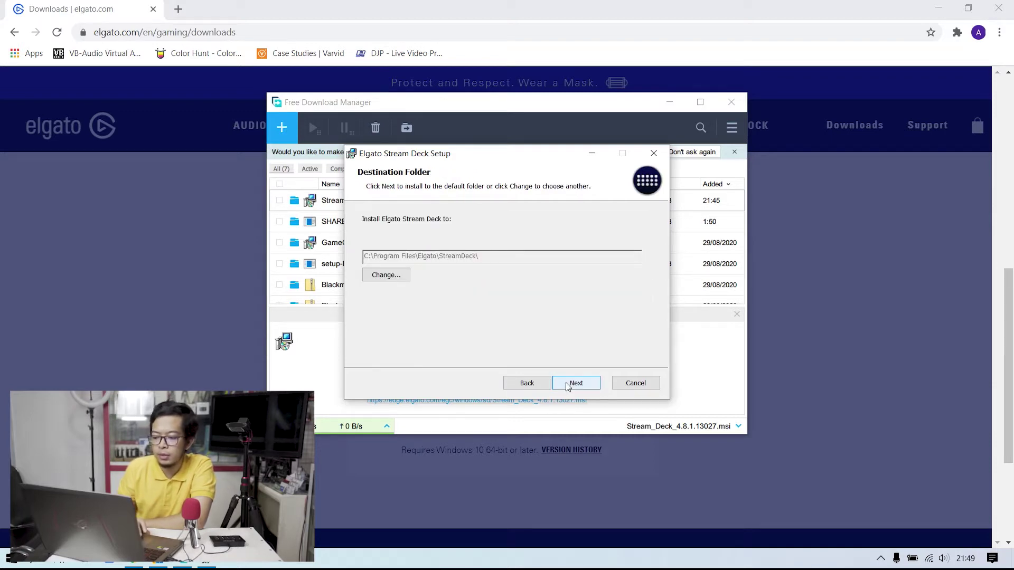
{"action": "left_click", "coordinate": [567, 385]}
{"action": "left_click", "coordinate": [566, 384]}
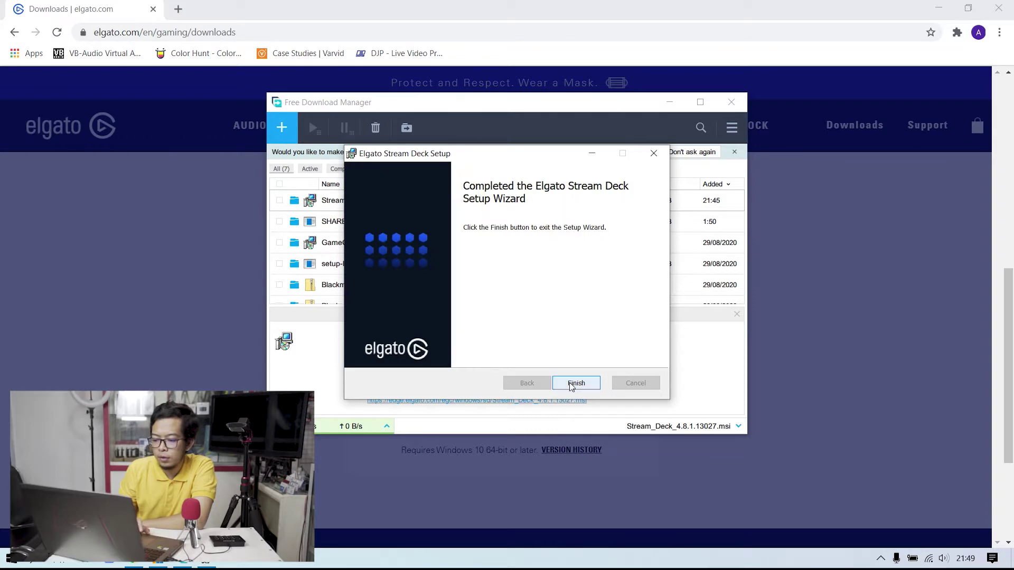
{"action": "left_click", "coordinate": [564, 390]}
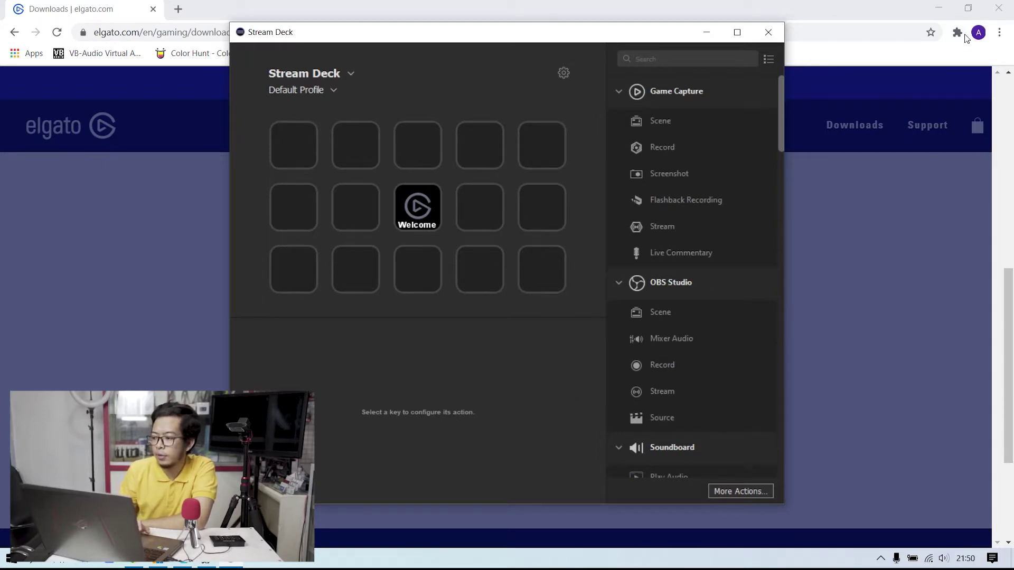
Close the Elgato browser pages and minimize vMix, leaving the Stream Deck window over the desktop.
{"action": "left_click", "coordinate": [995, 16]}
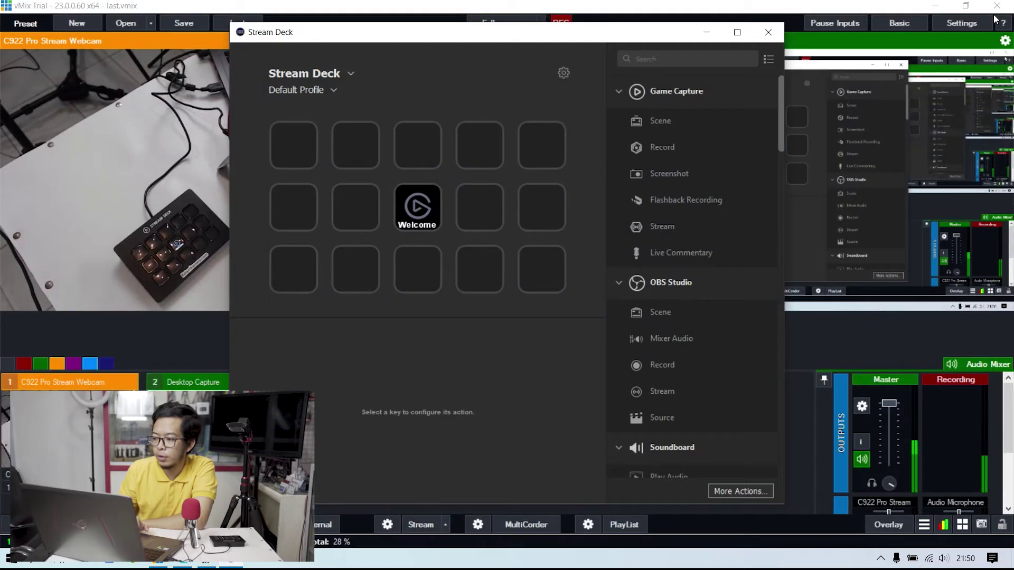
{"action": "left_click", "coordinate": [926, 9]}
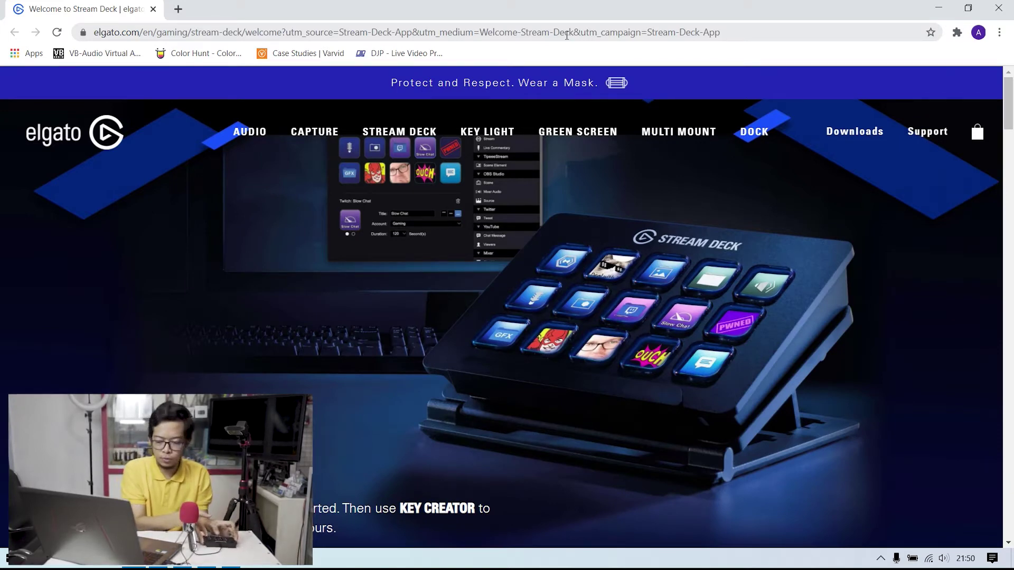
{"action": "left_click", "coordinate": [1010, 6]}
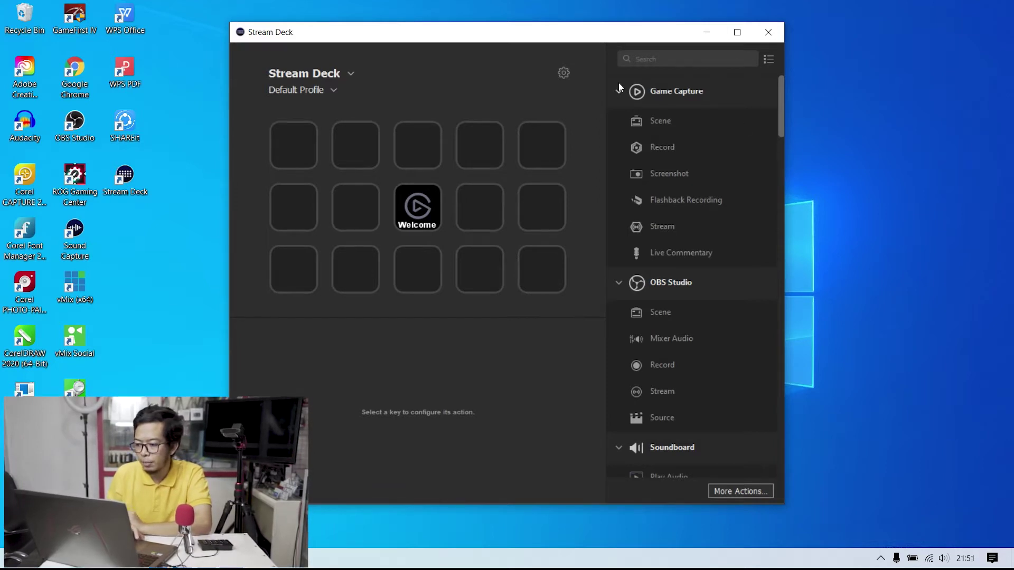
Search the additional Stream Deck actions for vmix, install the vMix plugin and return to the key layout.
{"action": "left_click_drag", "start_coordinate": [782, 112], "coordinate": [774, 459]}
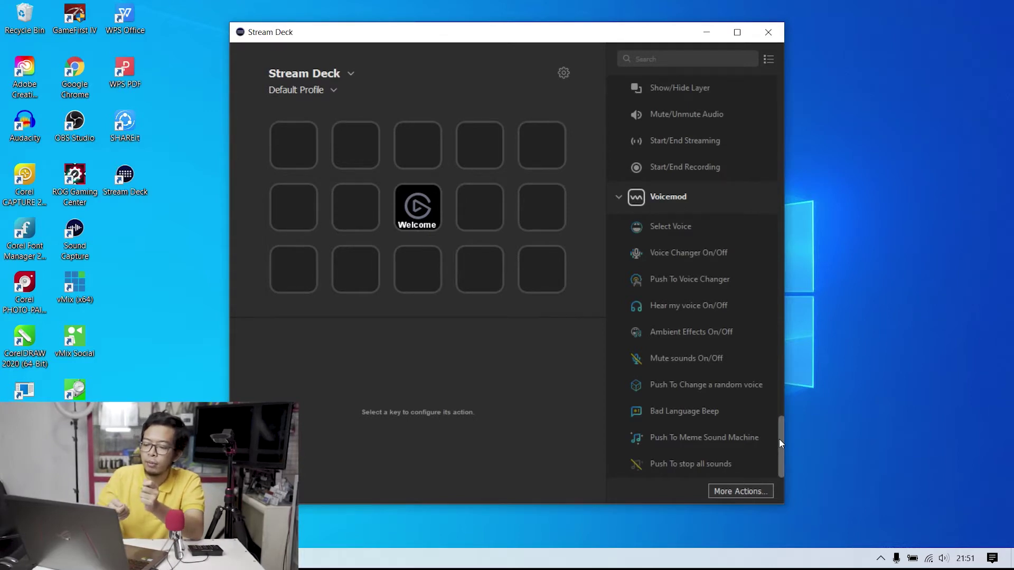
{"action": "left_click_drag", "start_coordinate": [780, 443], "coordinate": [802, 160]}
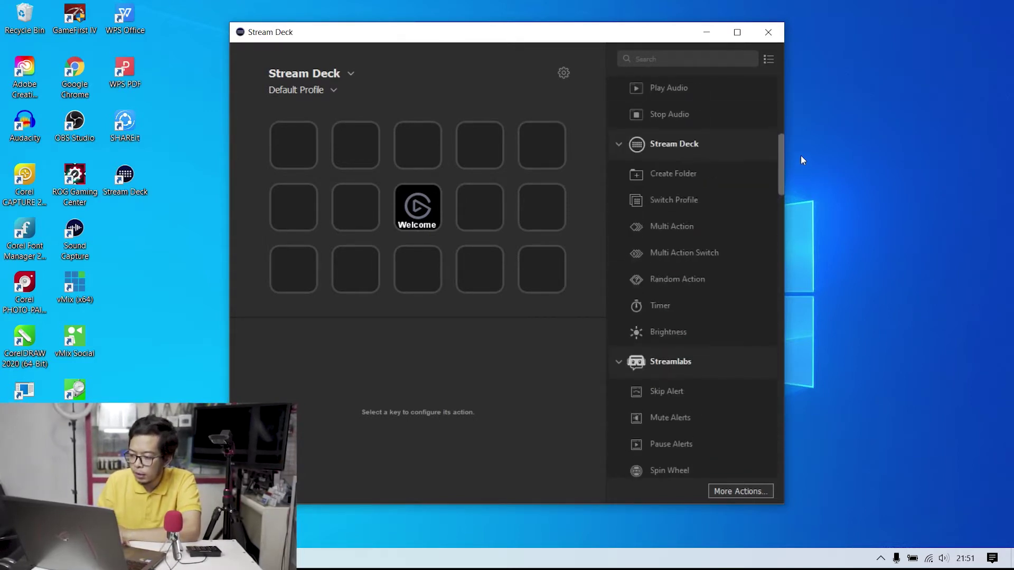
{"action": "left_click", "coordinate": [740, 489]}
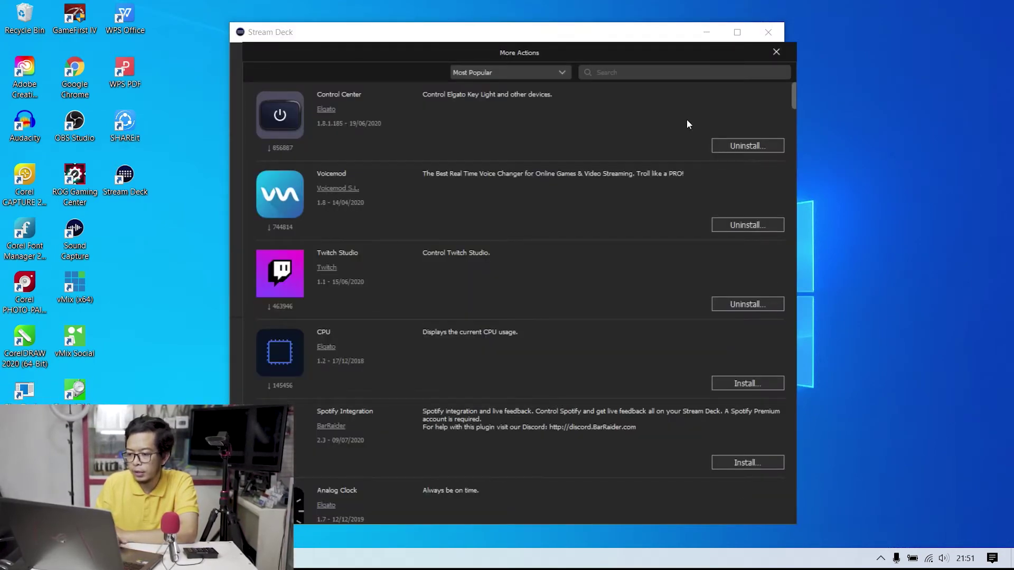
{"action": "type", "text": "vmix"}
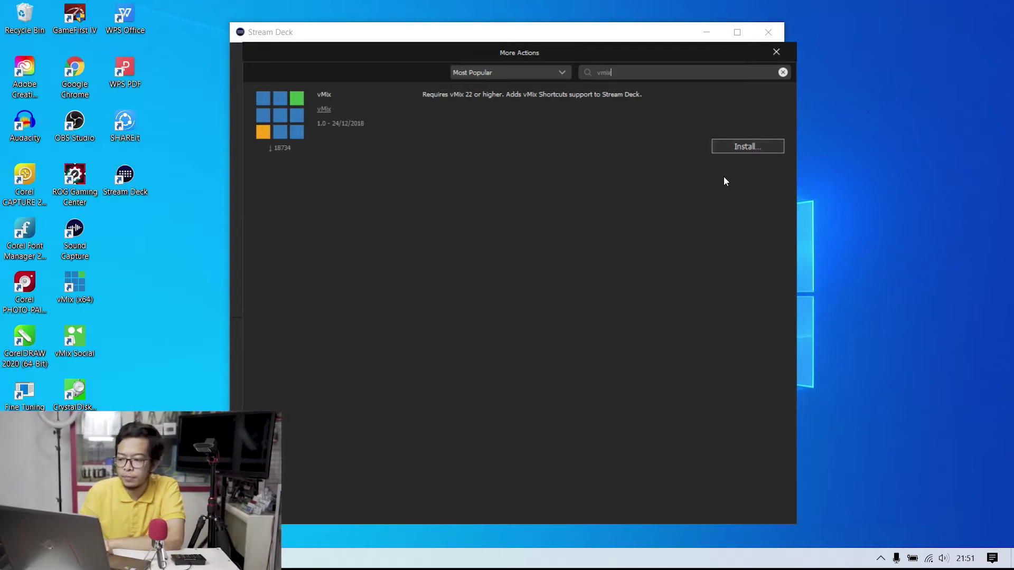
{"action": "left_click", "coordinate": [747, 147]}
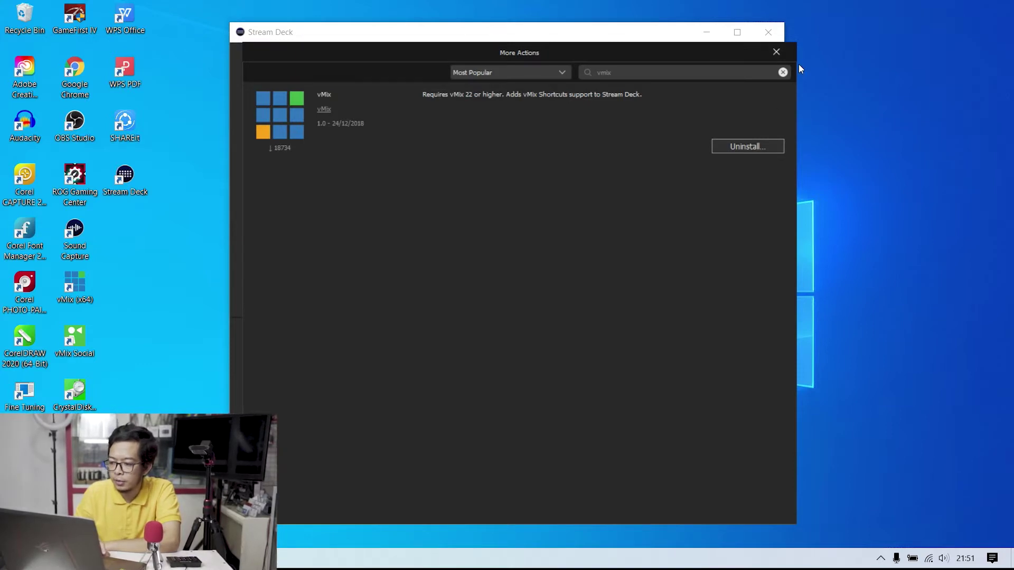
{"action": "left_click", "coordinate": [776, 58]}
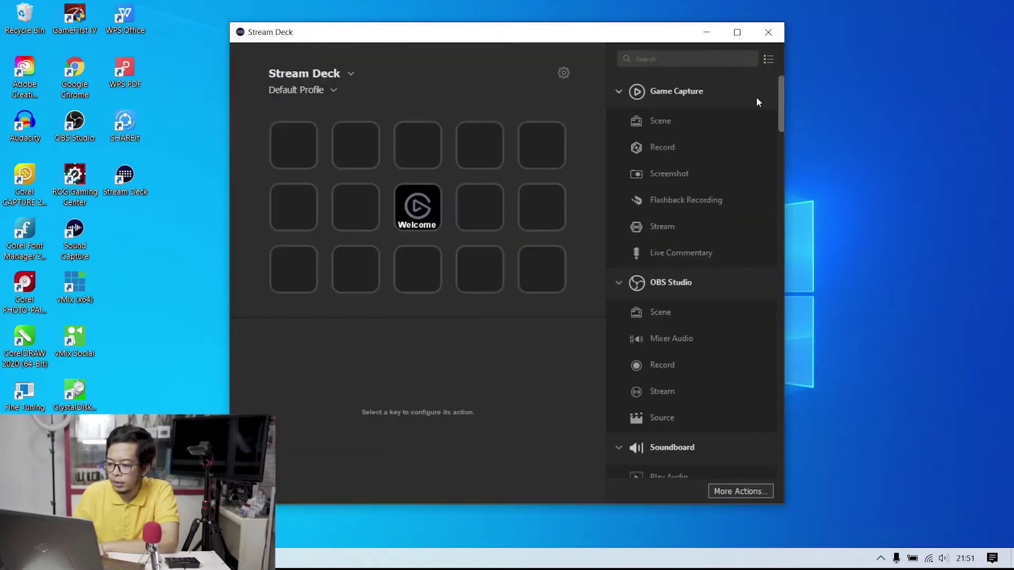
Assign the vMix Shortcut action to all five keys in the first row of the Default Profile.
{"action": "left_click_drag", "start_coordinate": [780, 103], "coordinate": [781, 462]}
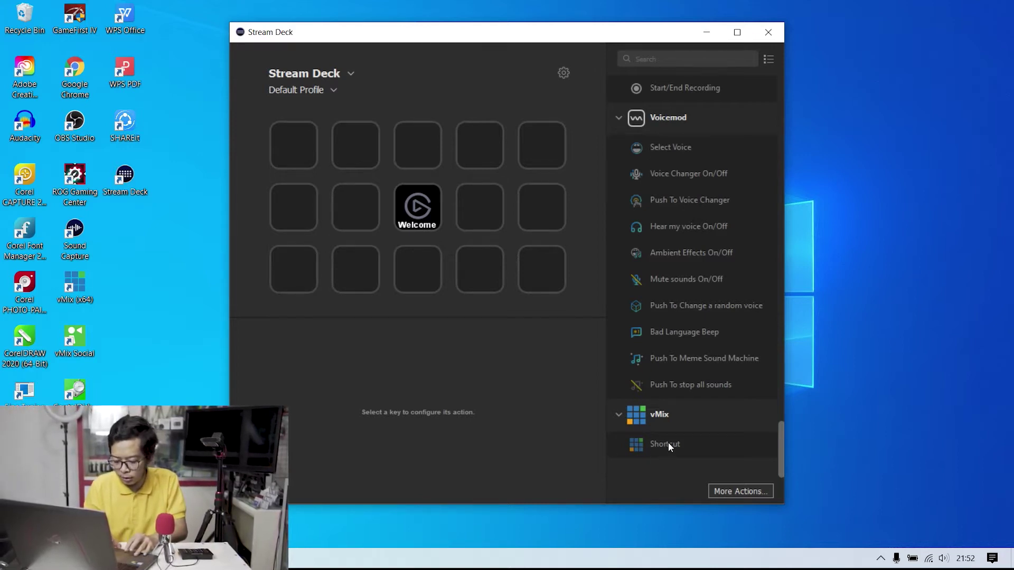
{"action": "left_click", "coordinate": [356, 146]}
{"action": "left_click", "coordinate": [310, 141]}
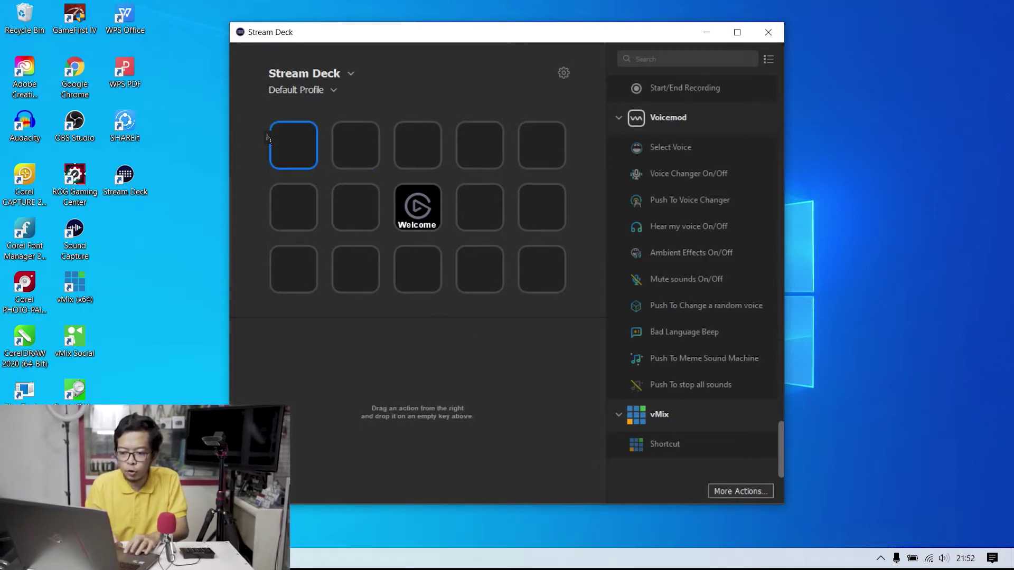
{"action": "left_click_drag", "start_coordinate": [311, 141], "coordinate": [312, 140]}
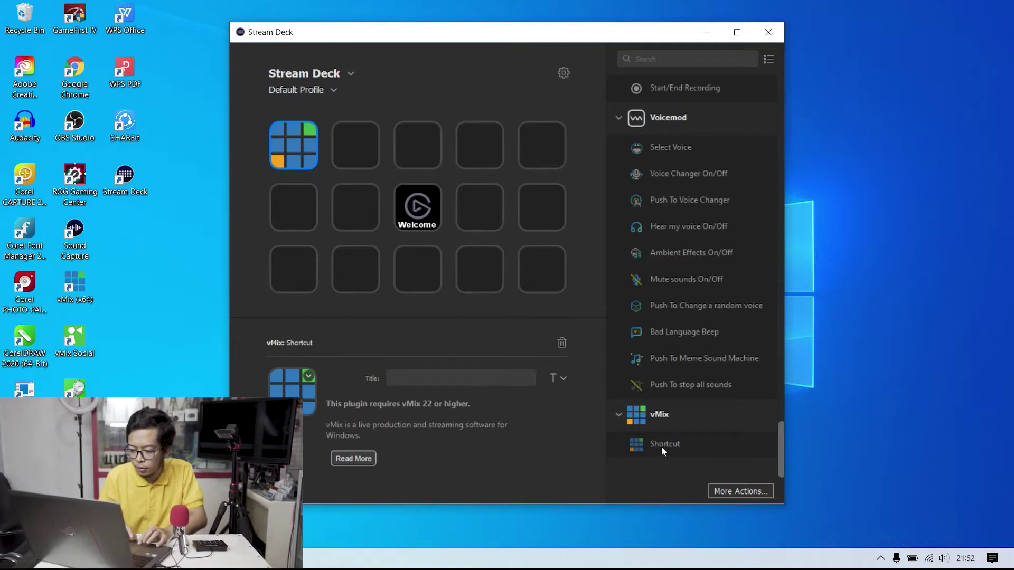
{"action": "left_click_drag", "start_coordinate": [660, 444], "coordinate": [356, 146]}
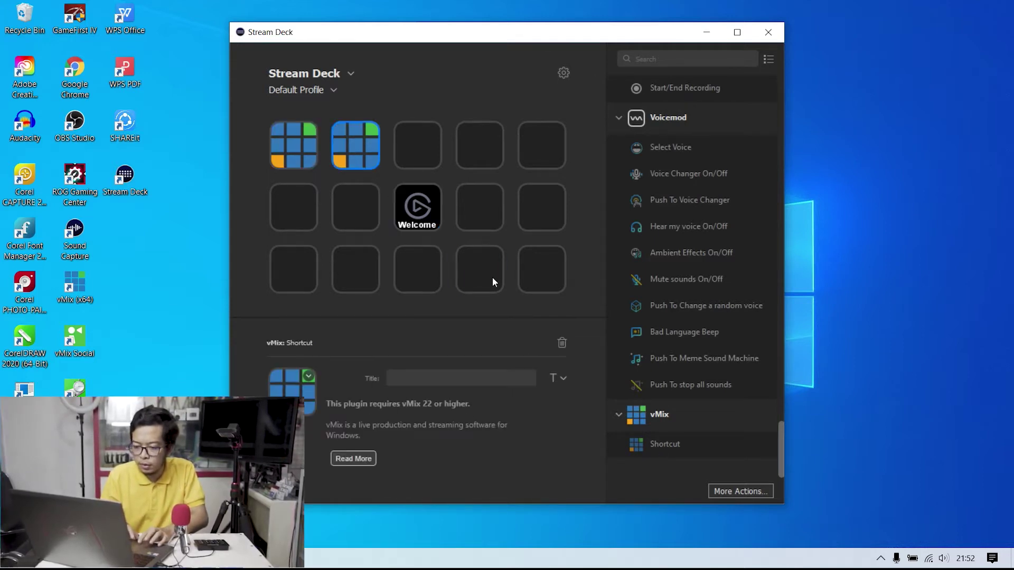
{"action": "left_click_drag", "start_coordinate": [661, 442], "coordinate": [427, 156]}
{"action": "left_click_drag", "start_coordinate": [649, 442], "coordinate": [466, 141]}
{"action": "left_click_drag", "start_coordinate": [658, 443], "coordinate": [544, 150]}
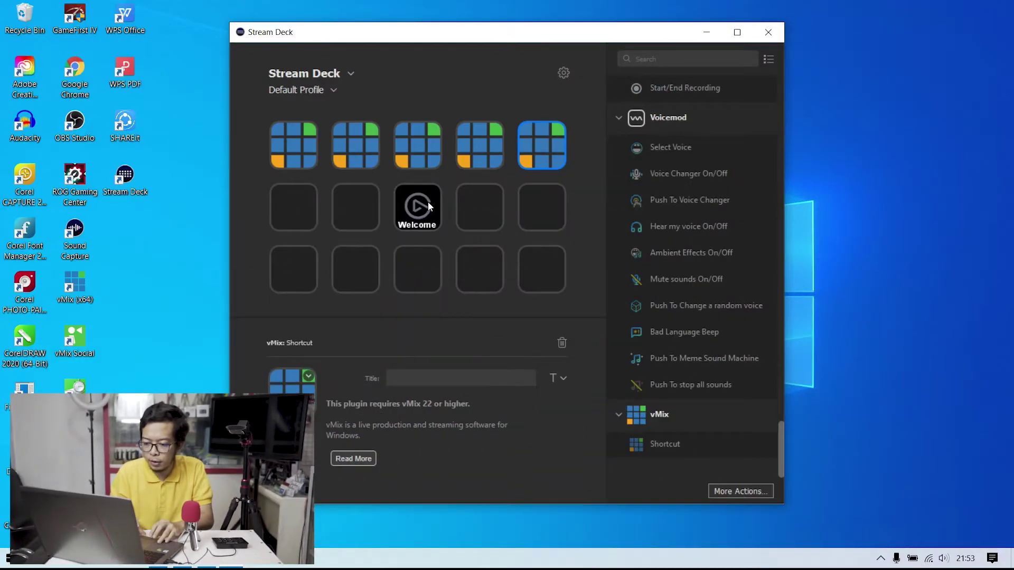
Delete the Welcome key from the middle of the second row.
{"action": "right_click", "coordinate": [427, 203]}
{"action": "left_click", "coordinate": [451, 231]}
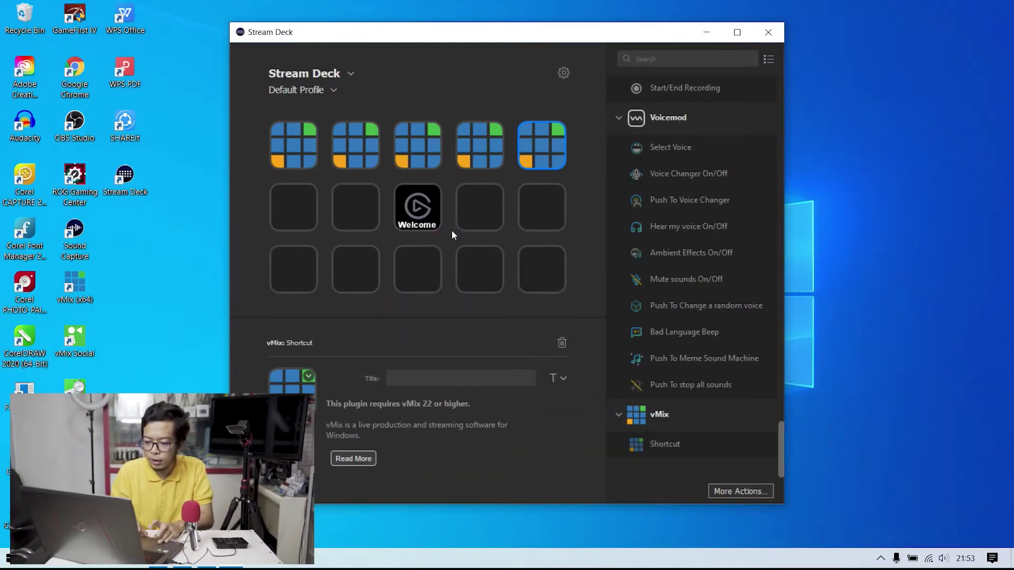
{"action": "left_click", "coordinate": [527, 301]}
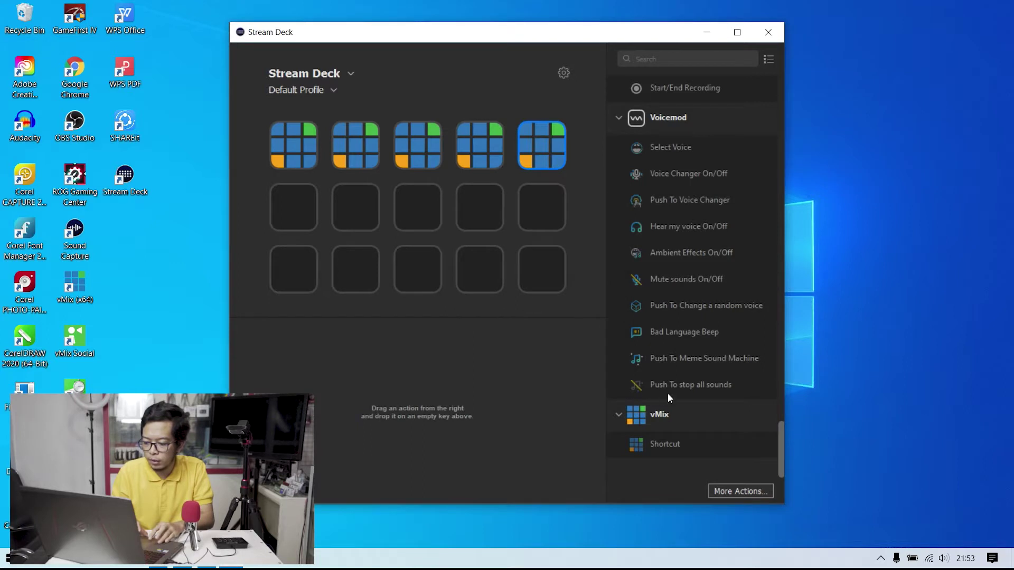
Assign the vMix Shortcut action to all five keys in the second row.
{"action": "left_click_drag", "start_coordinate": [664, 445], "coordinate": [294, 207]}
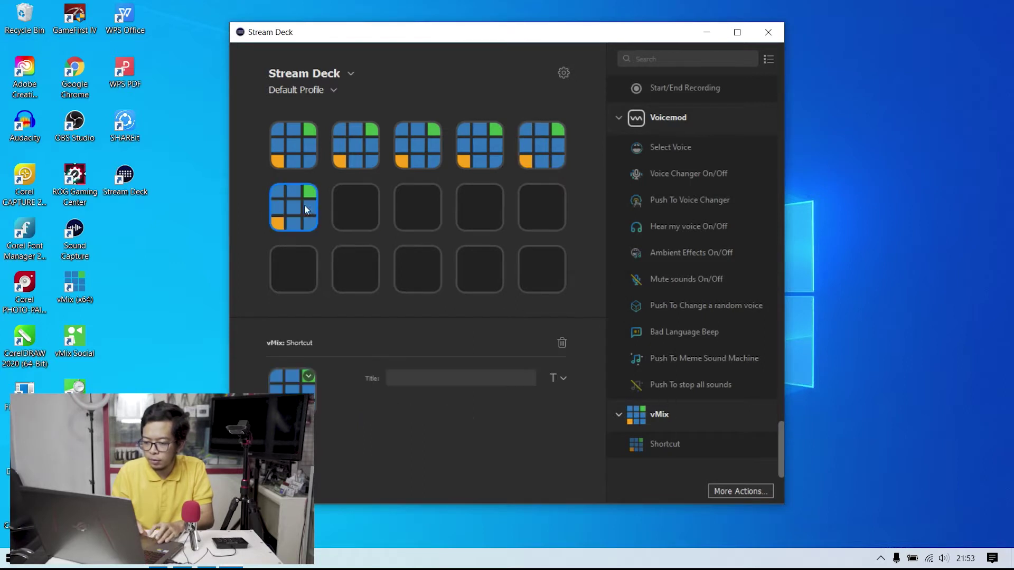
{"action": "left_click_drag", "start_coordinate": [661, 445], "coordinate": [356, 209]}
{"action": "left_click_drag", "start_coordinate": [650, 445], "coordinate": [424, 215]}
{"action": "left_click_drag", "start_coordinate": [672, 442], "coordinate": [481, 209]}
{"action": "left_click_drag", "start_coordinate": [670, 450], "coordinate": [557, 211]}
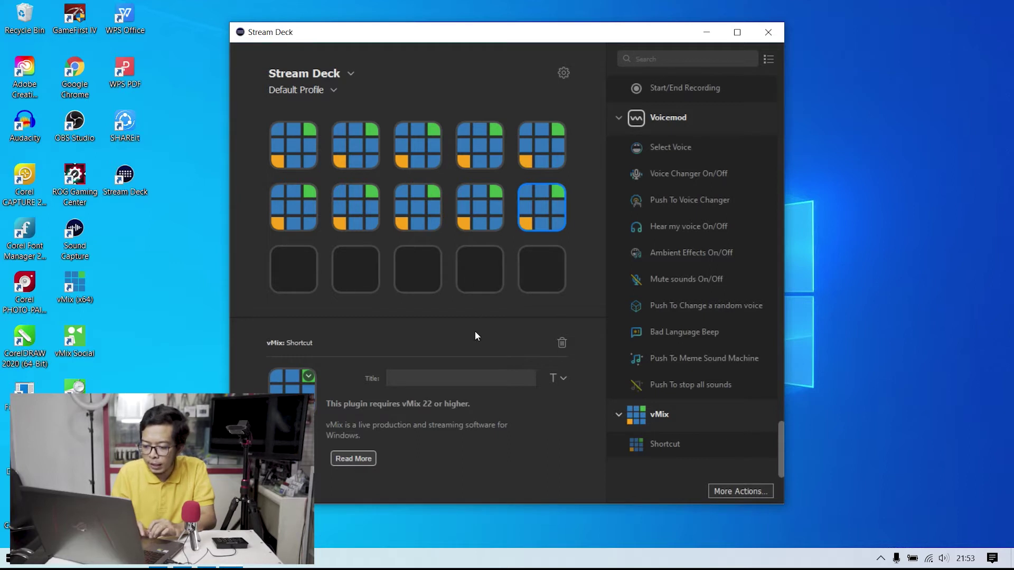
Title the first three keys of the first row CAM1, CAM2 and CAM3.
{"action": "left_click", "coordinate": [303, 160]}
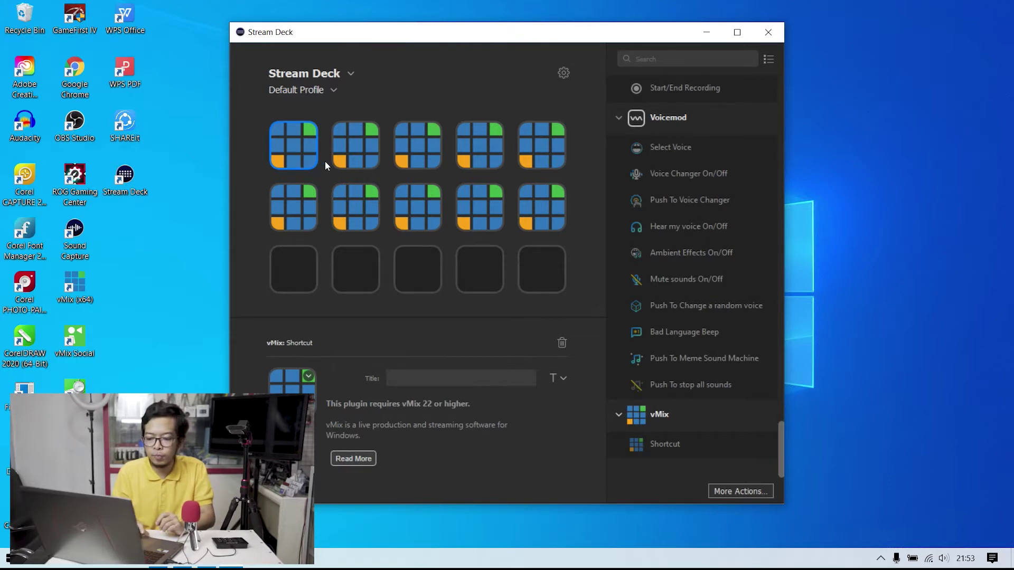
{"action": "left_click", "coordinate": [408, 375]}
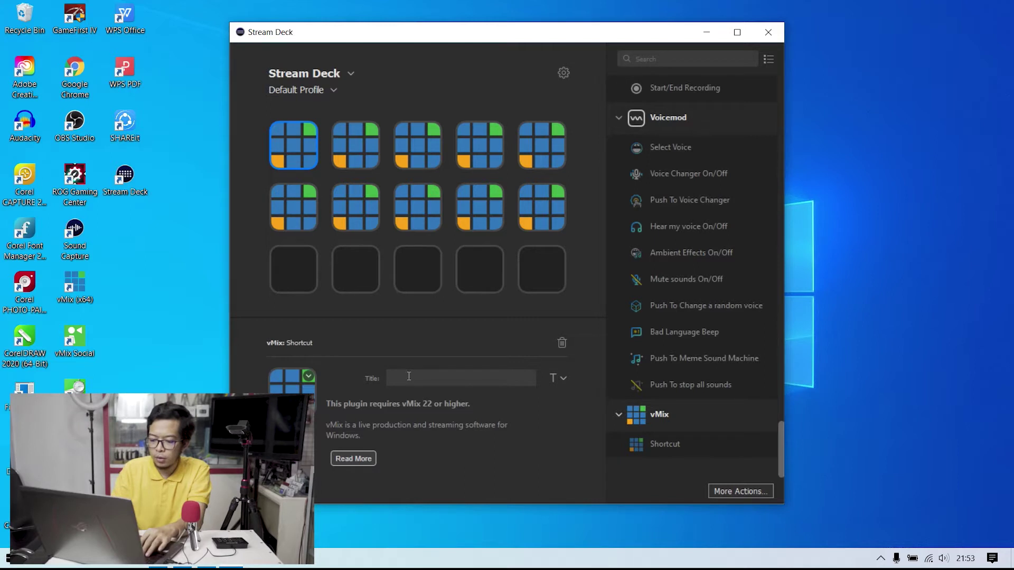
{"action": "type", "text": "CAM1"}
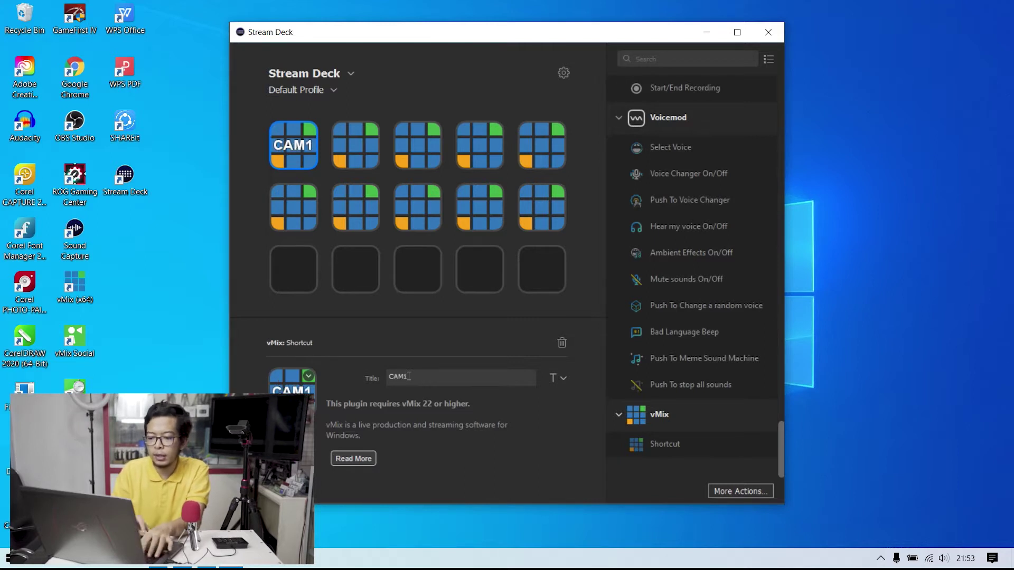
{"action": "left_click", "coordinate": [346, 160]}
{"action": "left_click", "coordinate": [417, 381]}
{"action": "type", "text": "CAM2"}
{"action": "left_click", "coordinate": [418, 158]}
{"action": "left_click", "coordinate": [433, 375]}
{"action": "type", "text": "CAM3"}
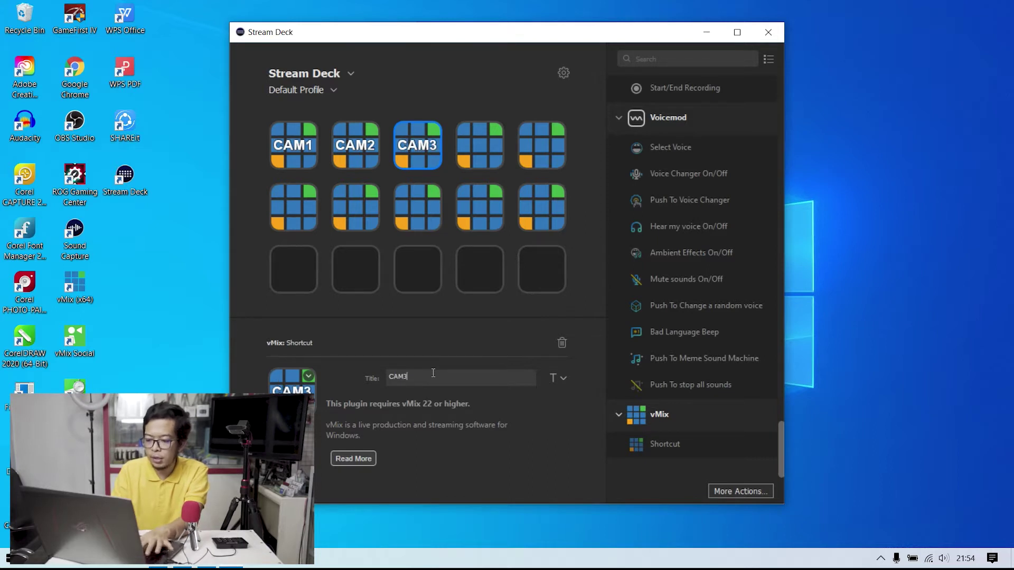
Title the fourth key of the first row AUDIO and the fifth key LT1, then deselect the keys.
{"action": "left_click", "coordinate": [484, 144]}
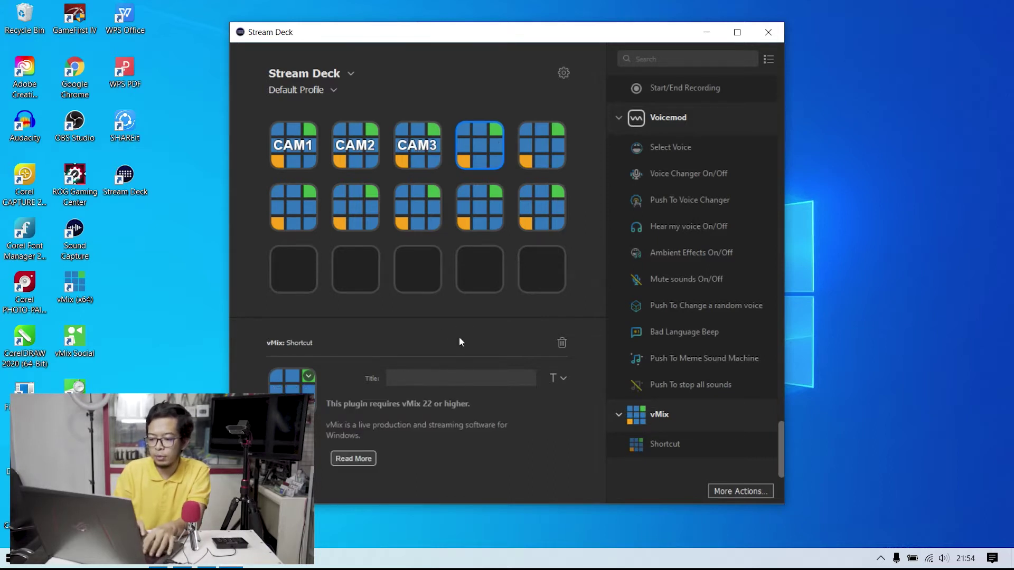
{"action": "type", "text": "AUDIO"}
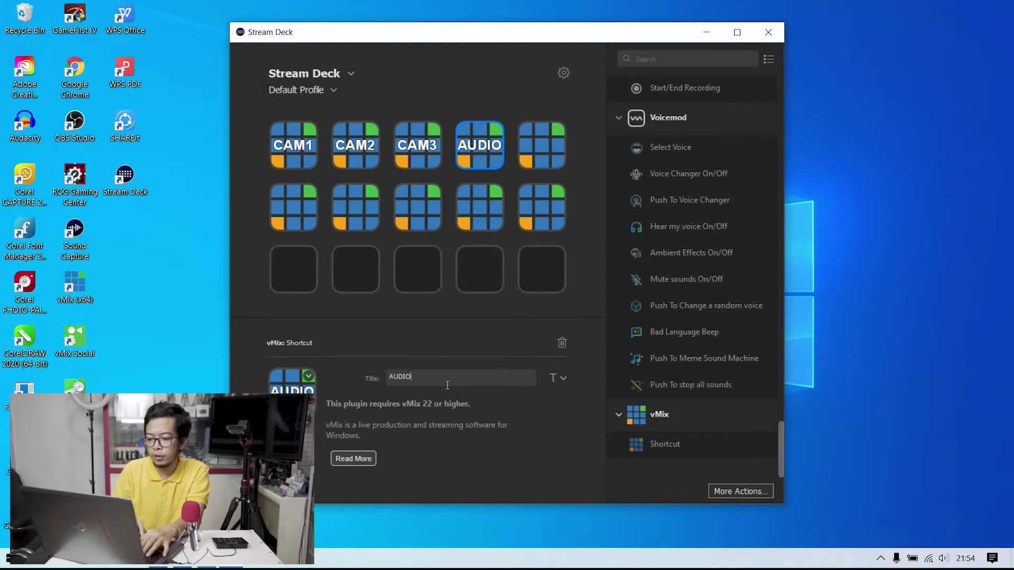
{"action": "left_click", "coordinate": [546, 152]}
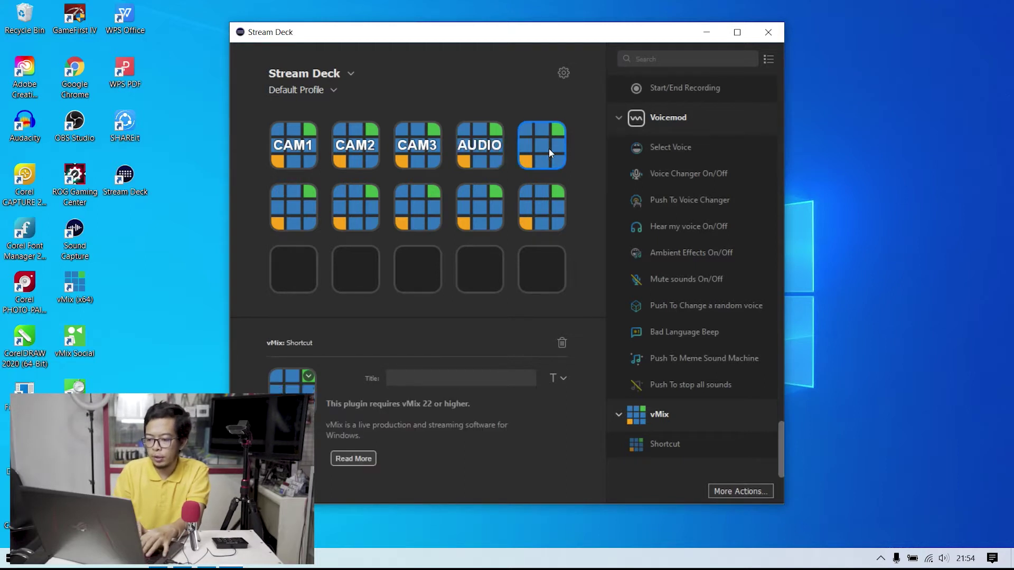
{"action": "left_click", "coordinate": [422, 375]}
{"action": "type", "text": "LT1"}
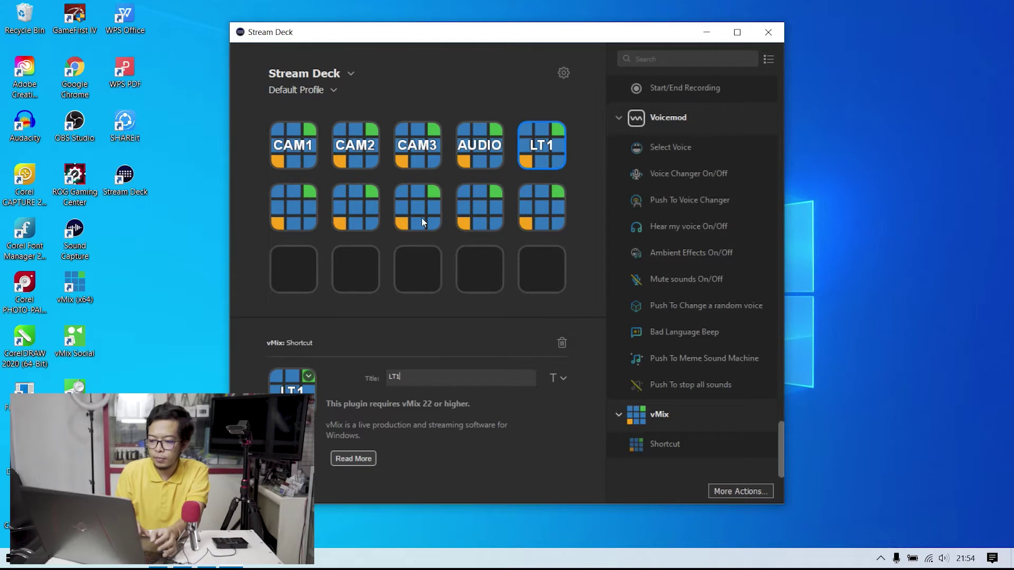
{"action": "left_click", "coordinate": [596, 234]}
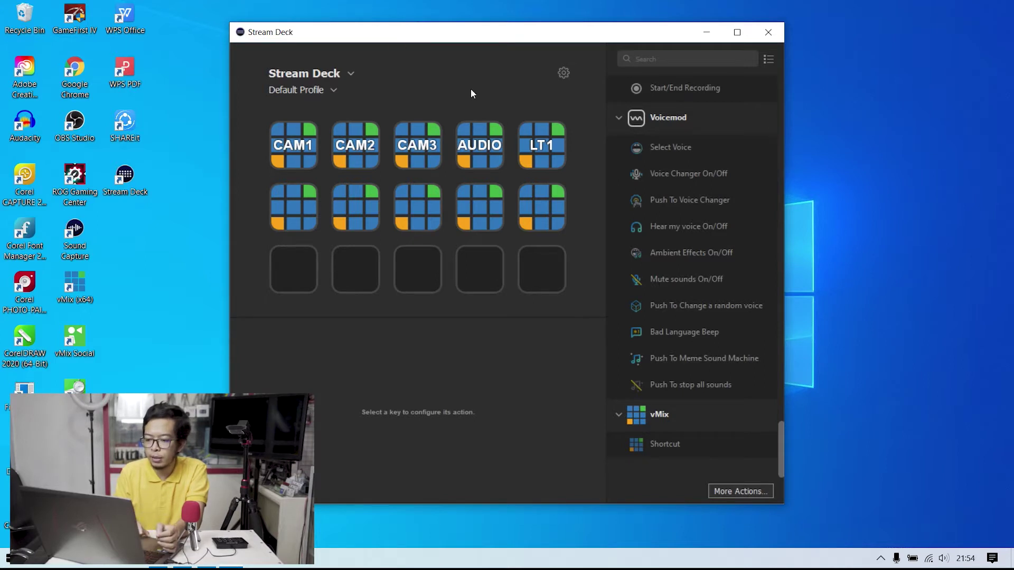
Add a new Stream Deck profile alongside the Default Profile in the preferences.
{"action": "left_click", "coordinate": [566, 78]}
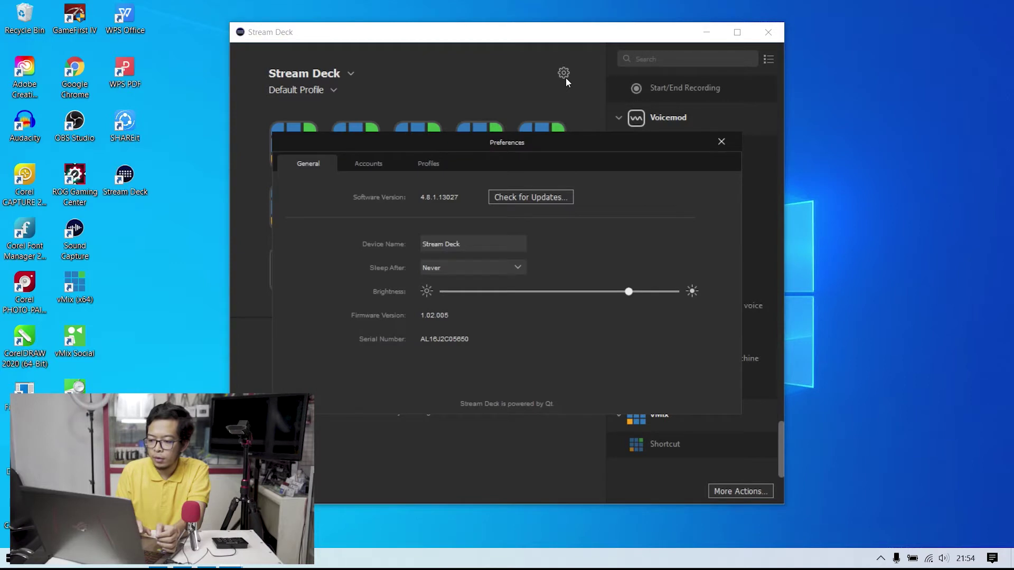
{"action": "left_click", "coordinate": [384, 163]}
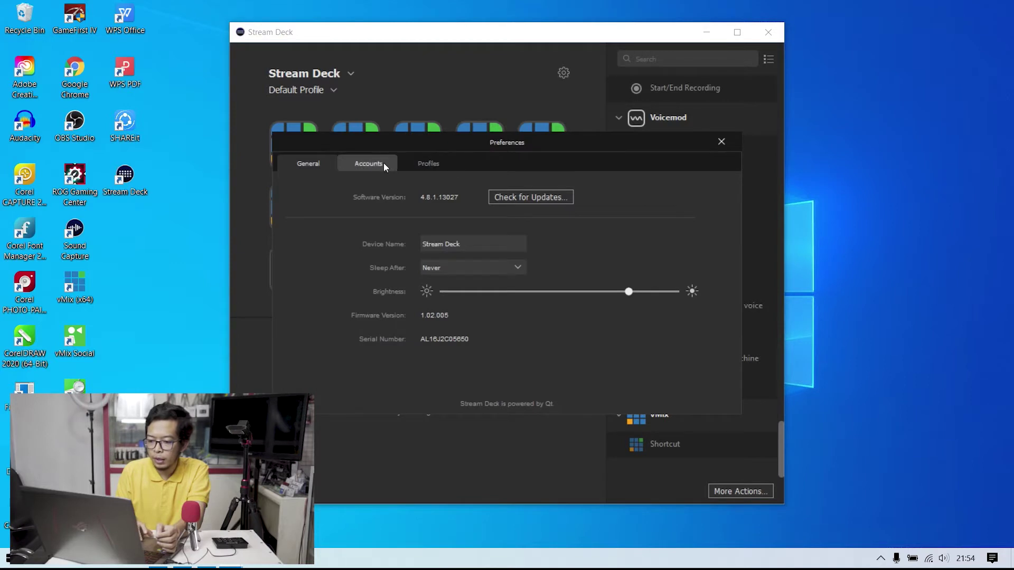
{"action": "left_click", "coordinate": [422, 166]}
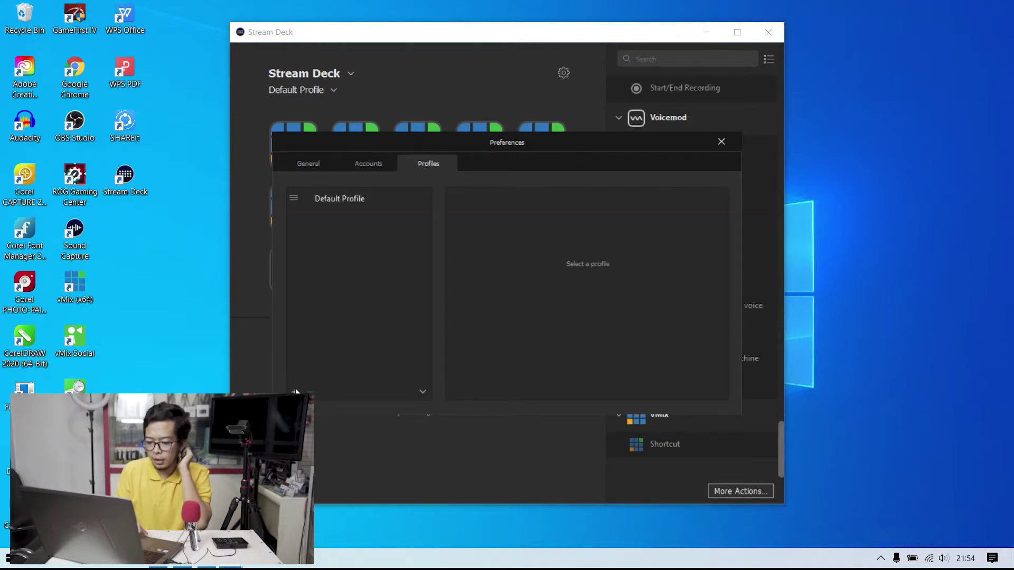
{"action": "left_click", "coordinate": [295, 392]}
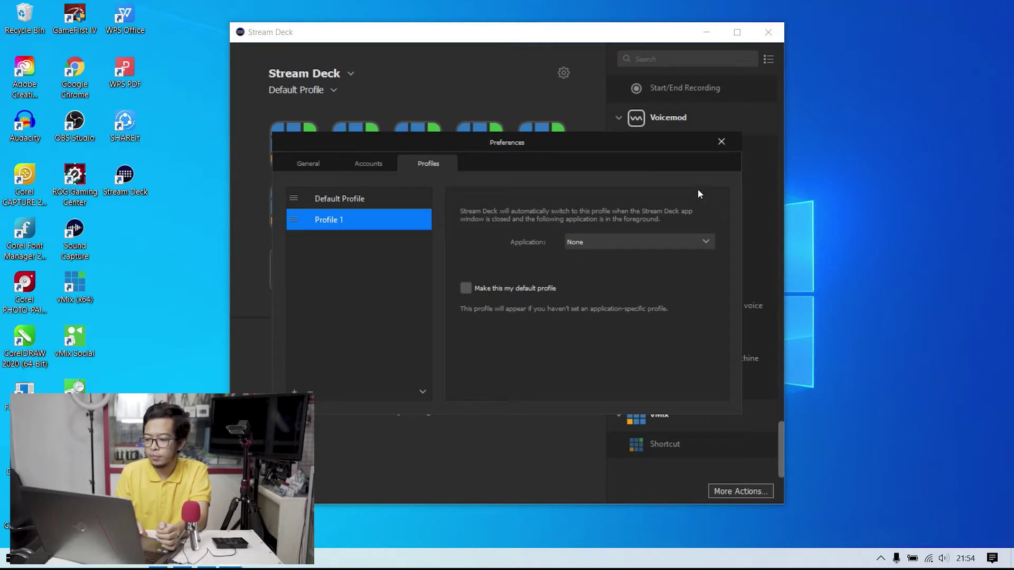
Close the preferences and the Stream Deck window, finish the Elgato Stream Deck setup wizard and close Free Download Manager.
{"action": "left_click", "coordinate": [721, 143]}
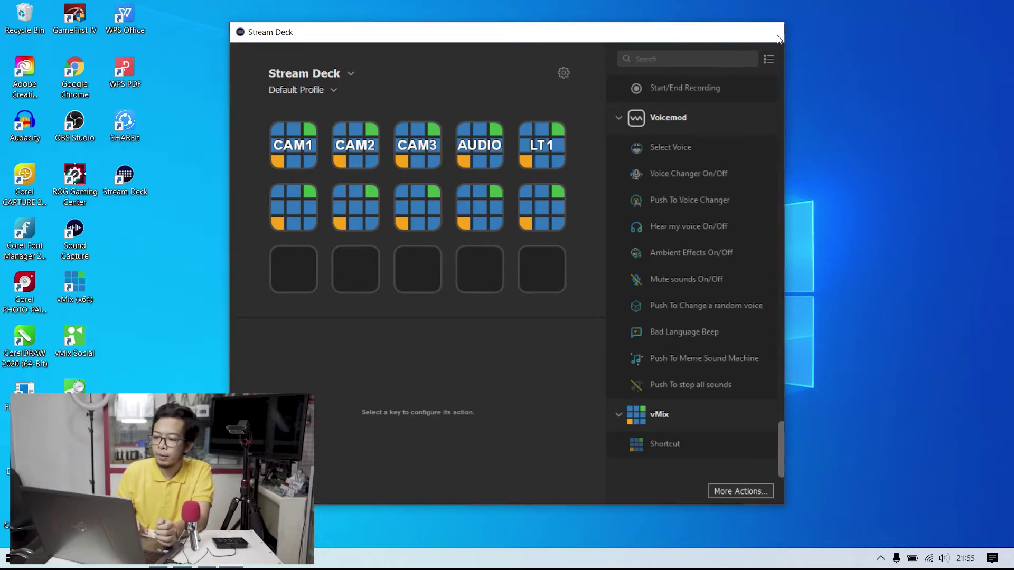
{"action": "left_click", "coordinate": [777, 35]}
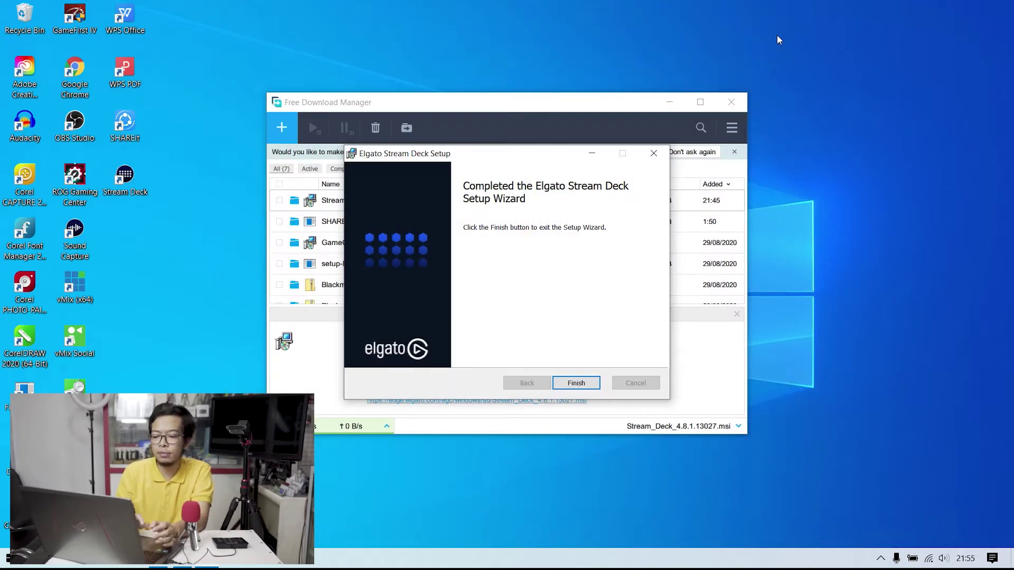
{"action": "left_click", "coordinate": [577, 383]}
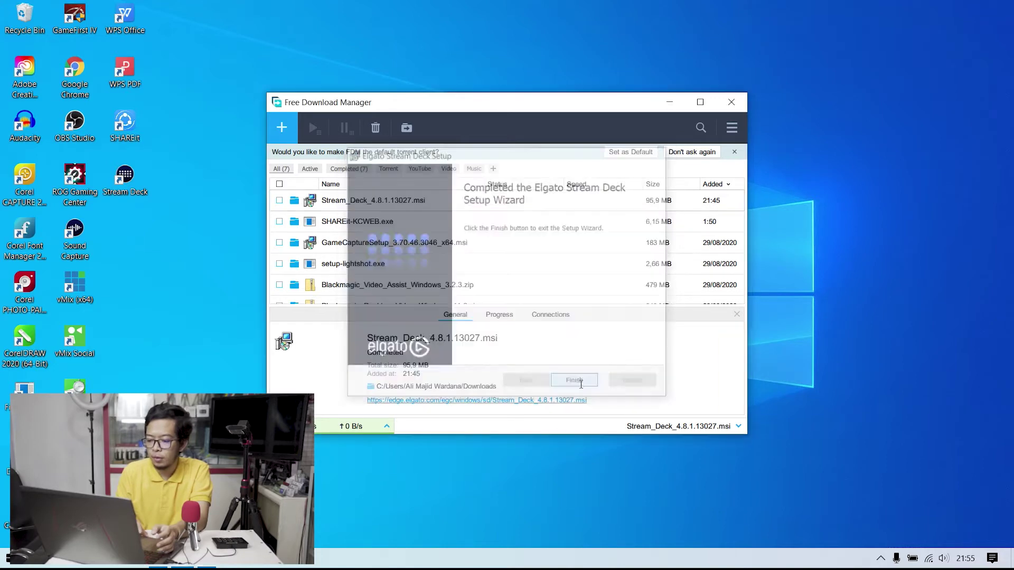
{"action": "left_click", "coordinate": [731, 103]}
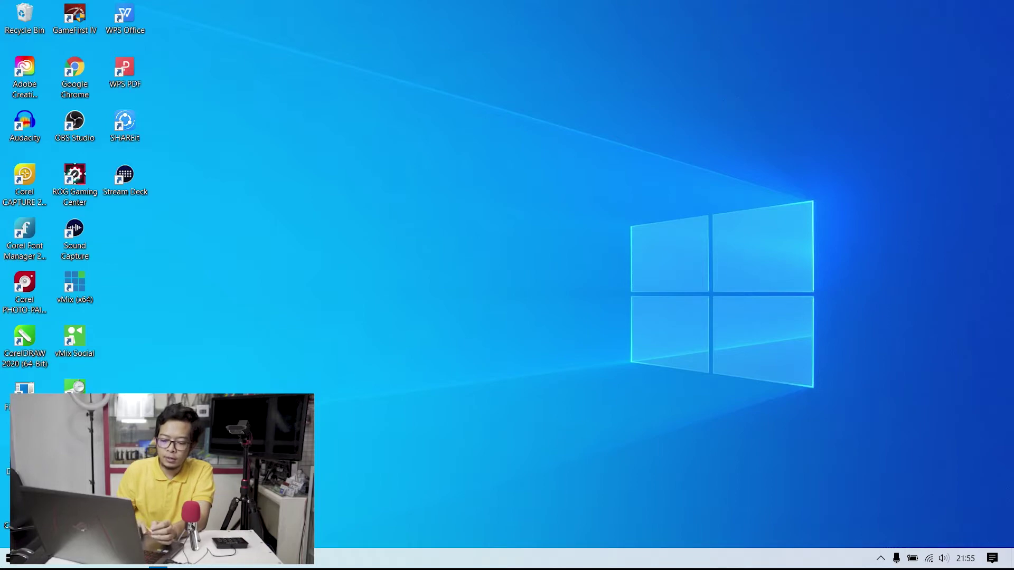
Switch to vMix and open its shortcut list for editing in the settings.
{"action": "left_click", "coordinate": [159, 565]}
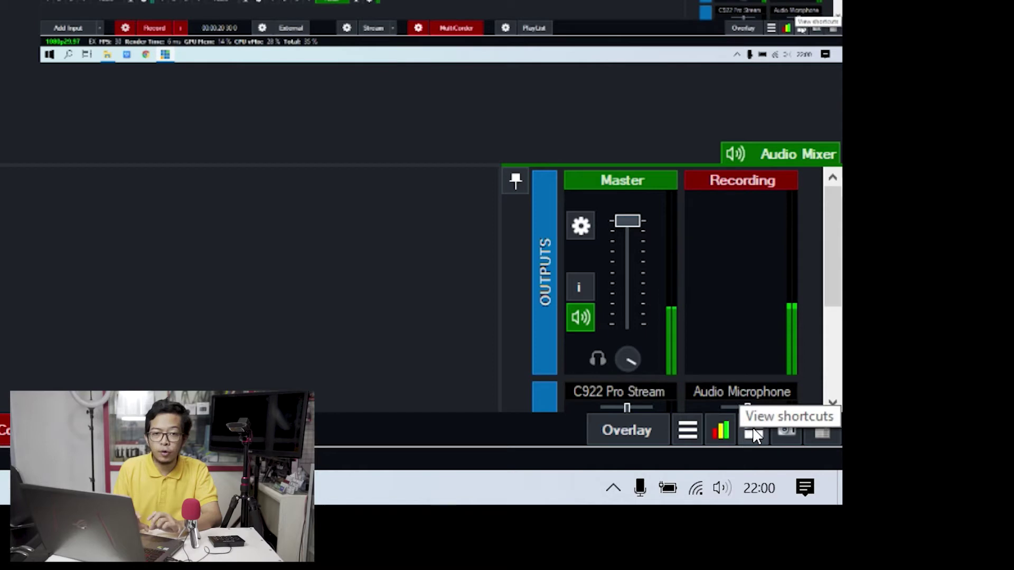
{"action": "left_click", "coordinate": [754, 433]}
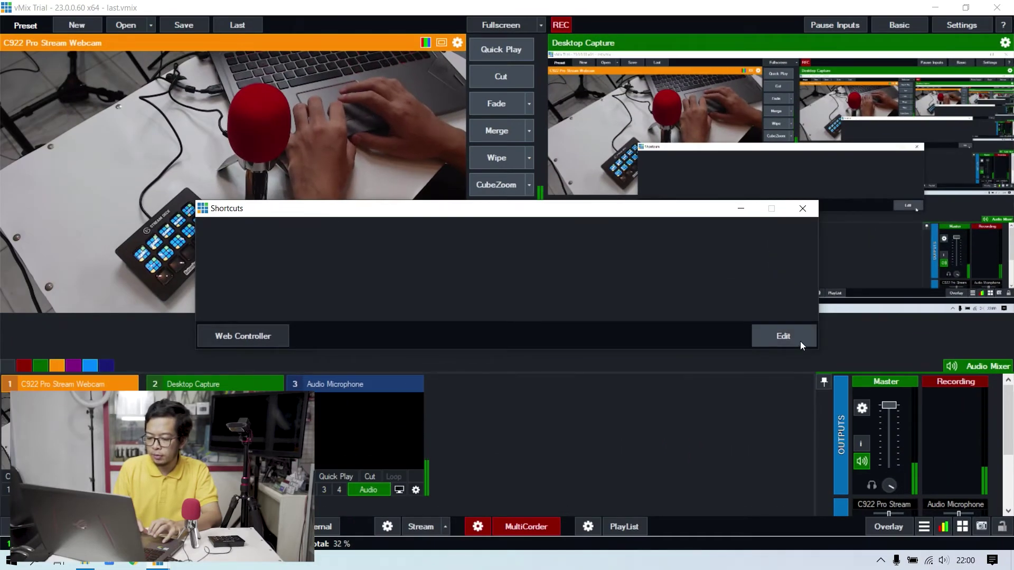
{"action": "left_click", "coordinate": [800, 342]}
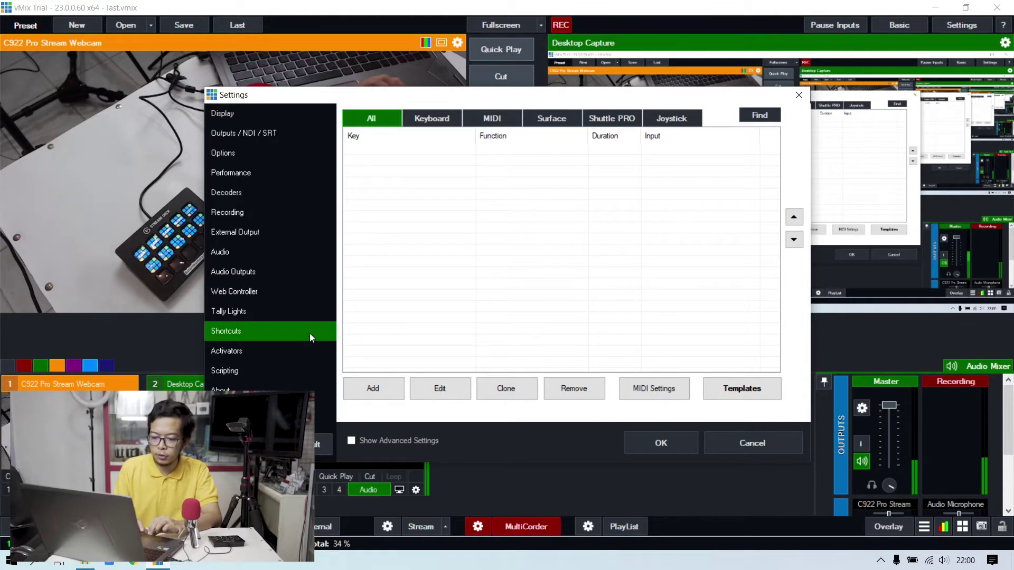
Add a shortcut triggered by the first Stream Deck key, using the Fade function on input 1 C922 Pro Stream Webcam.
{"action": "left_click", "coordinate": [374, 388]}
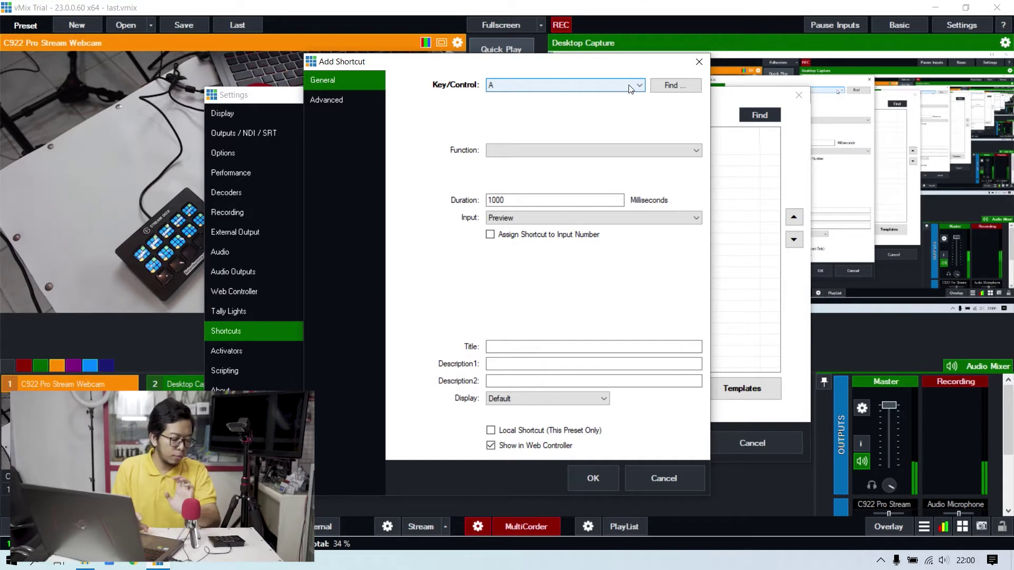
{"action": "left_click", "coordinate": [677, 86]}
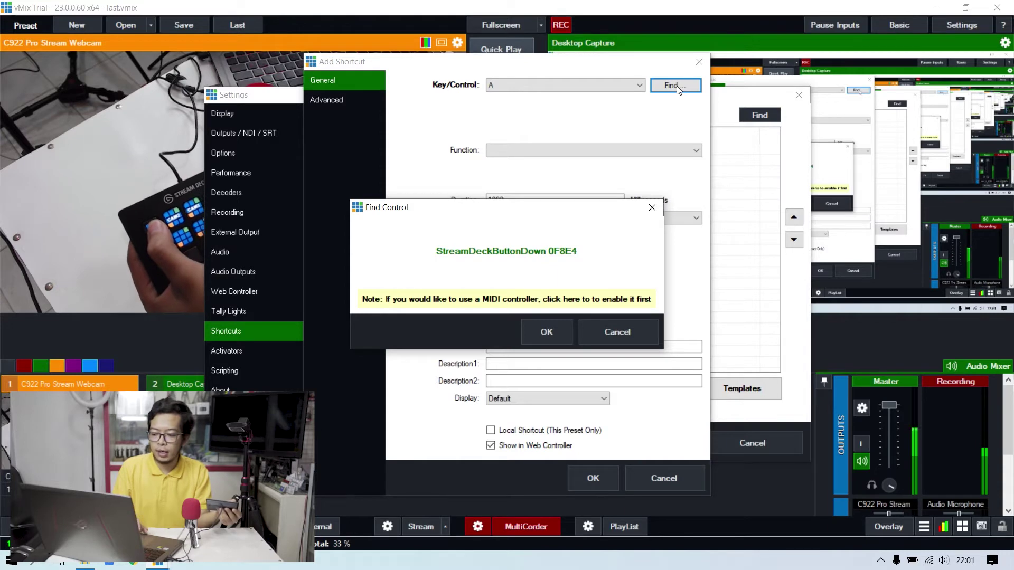
{"action": "left_click", "coordinate": [564, 328]}
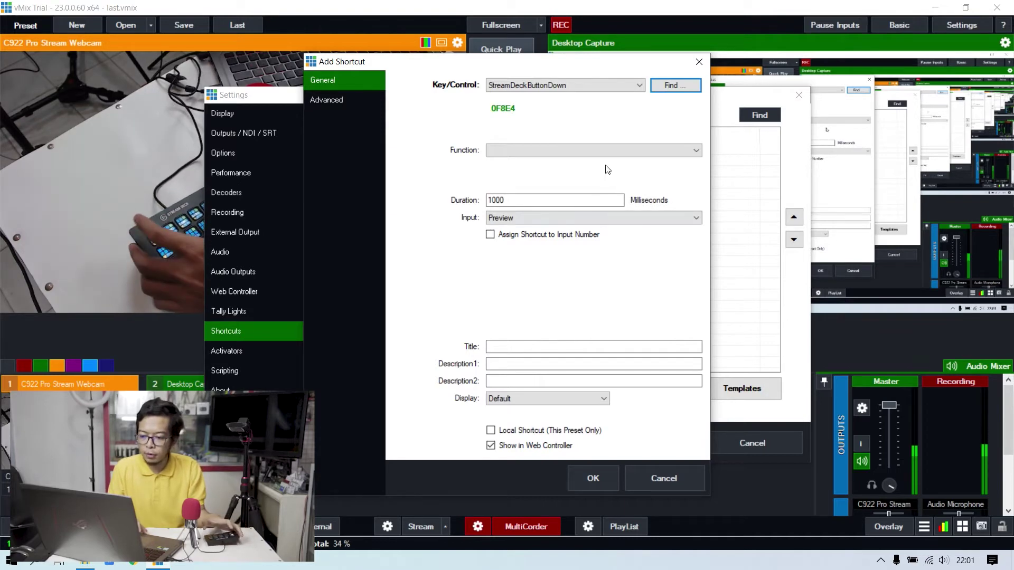
{"action": "left_click", "coordinate": [630, 158]}
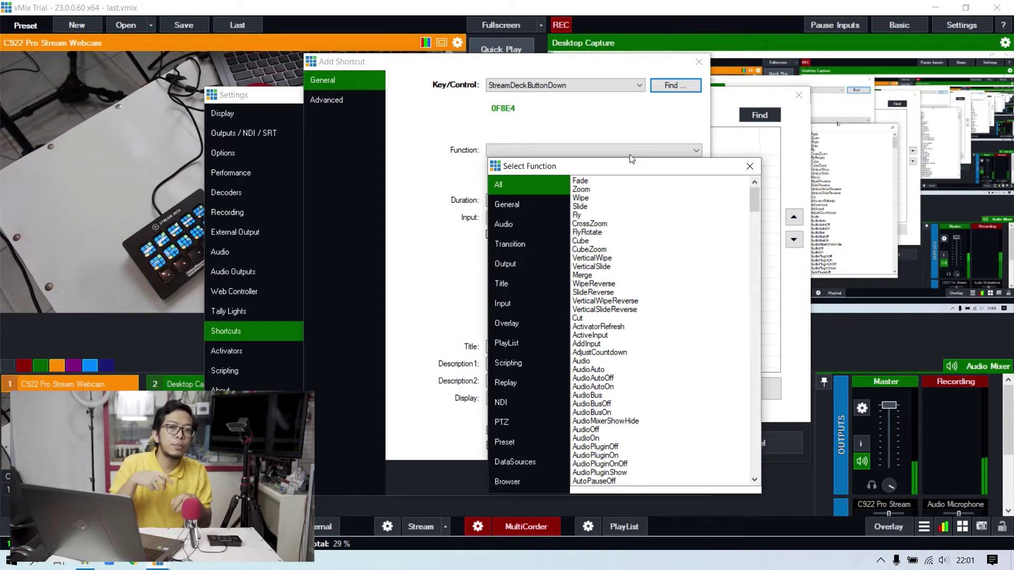
{"action": "double_click", "coordinate": [591, 182]}
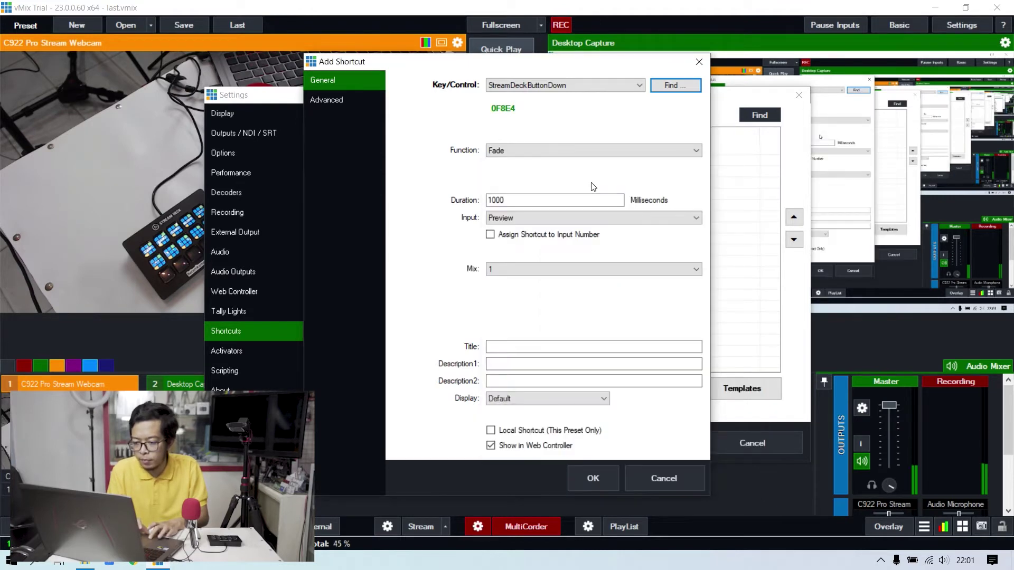
{"action": "left_click", "coordinate": [560, 221]}
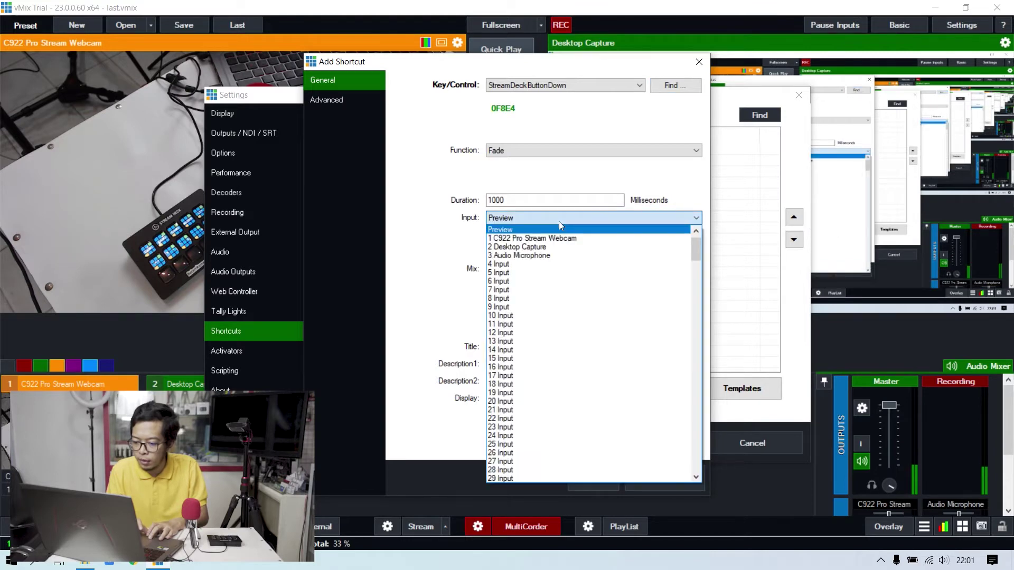
{"action": "left_click", "coordinate": [552, 239]}
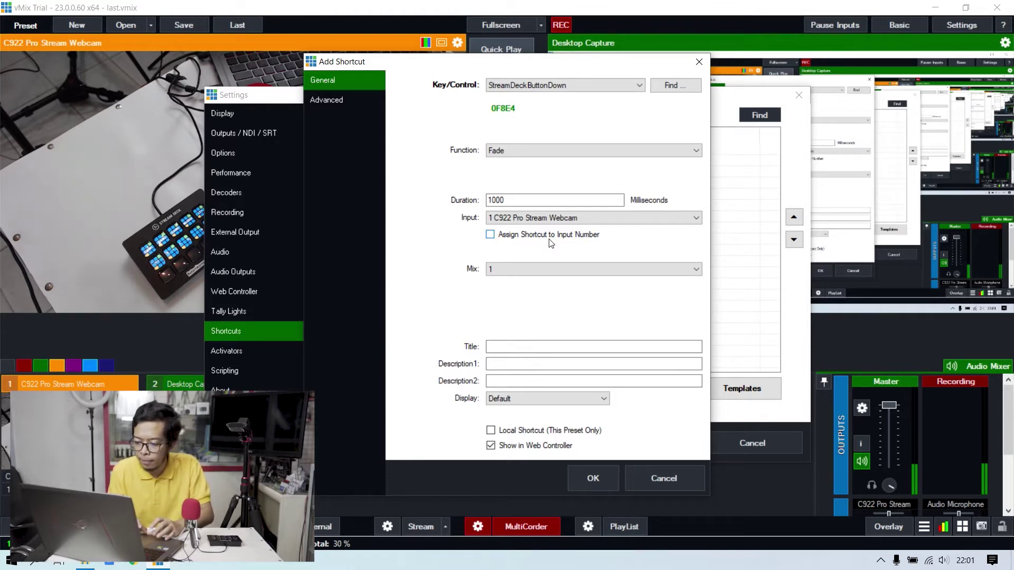
Title the webcam shortcut CAM 1 P, set its display to Thumbnail and save it.
{"action": "left_click", "coordinate": [540, 344]}
{"action": "left_click", "coordinate": [541, 344]}
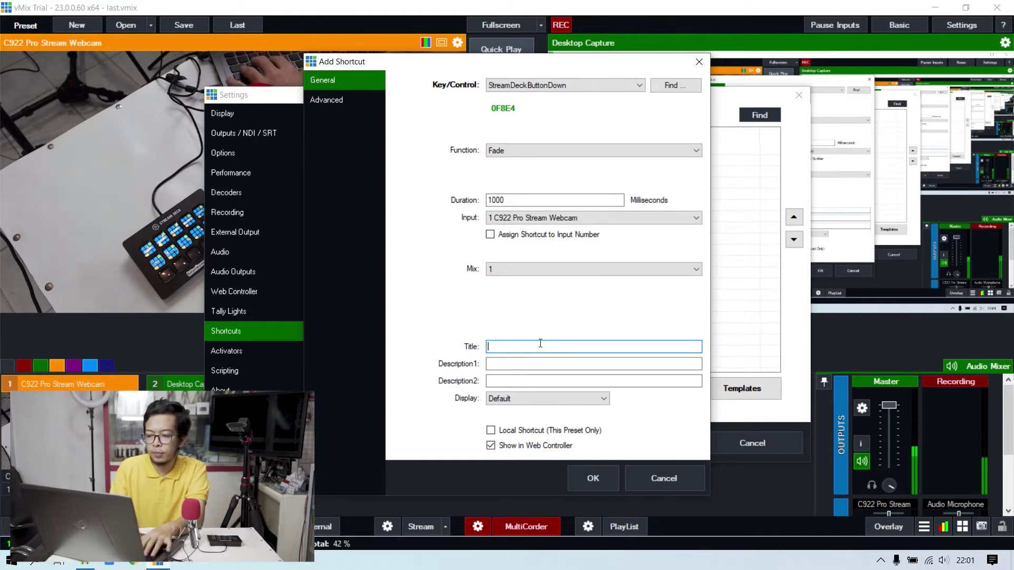
{"action": "type", "text": "CAM 1"}
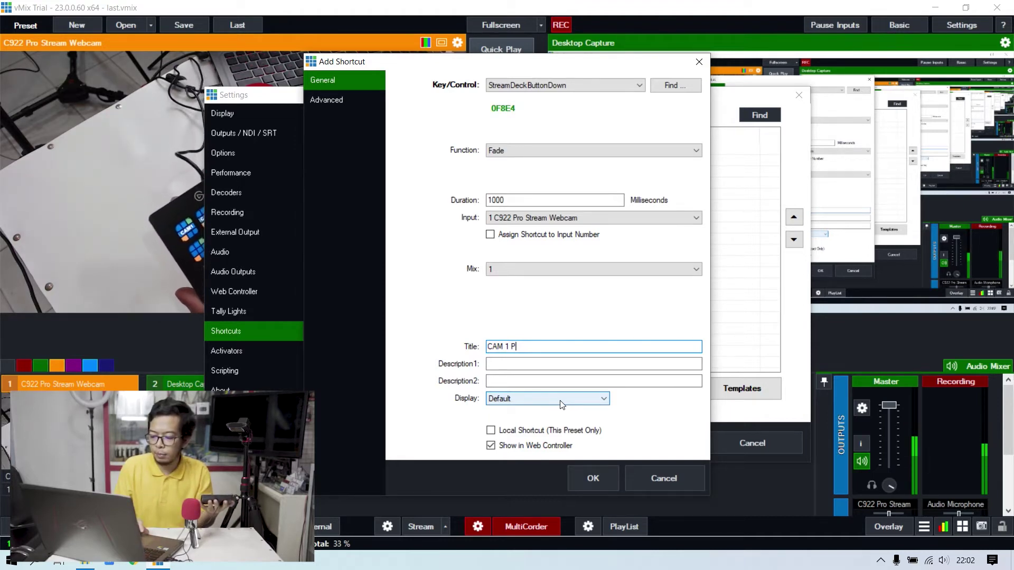
{"action": "left_click", "coordinate": [560, 401]}
{"action": "left_click", "coordinate": [554, 418]}
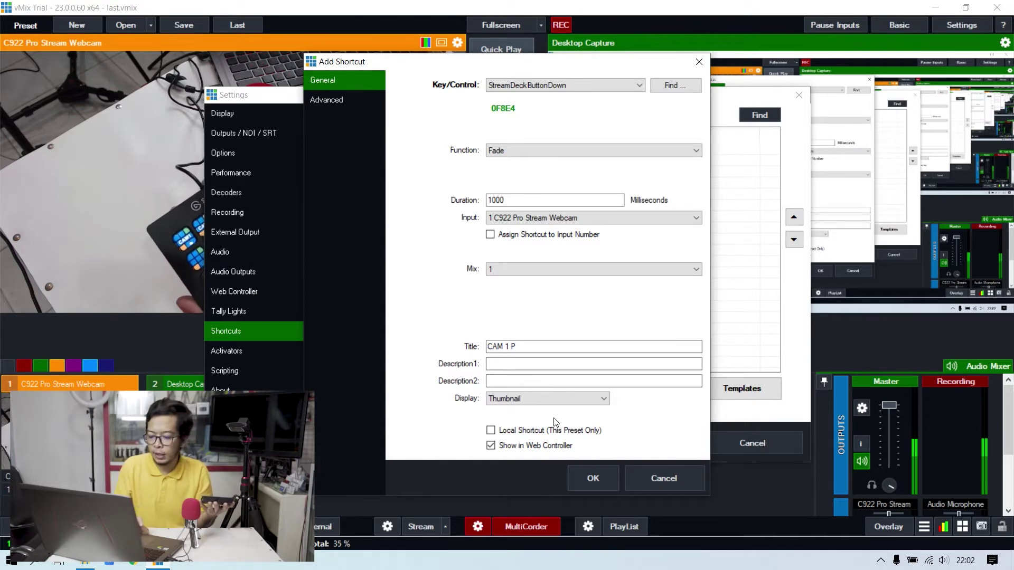
{"action": "left_click", "coordinate": [605, 479]}
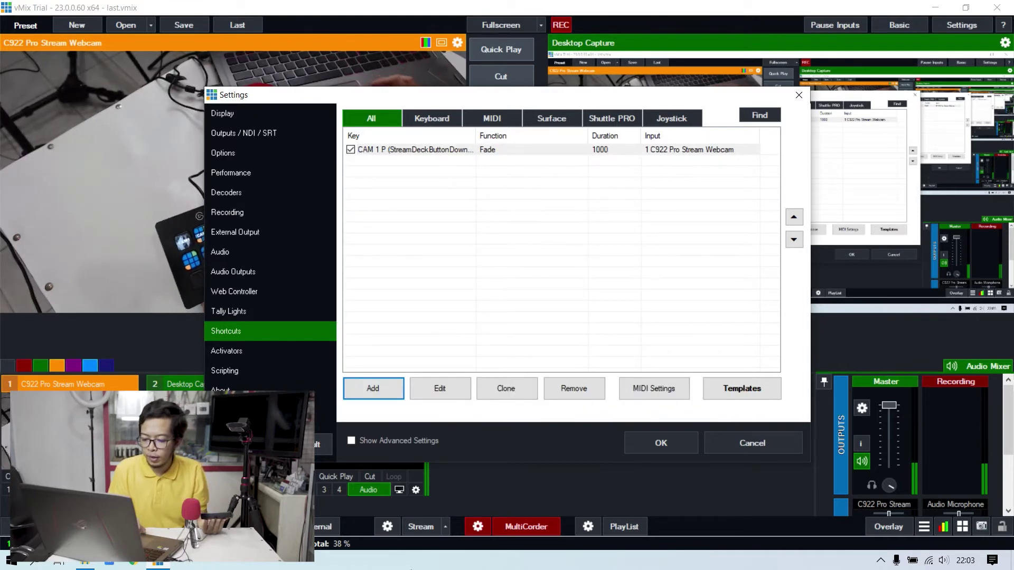
Add a shortcut triggered by the second Stream Deck key, using the Zoom function on input 2 Desktop Capture.
{"action": "left_click", "coordinate": [397, 397]}
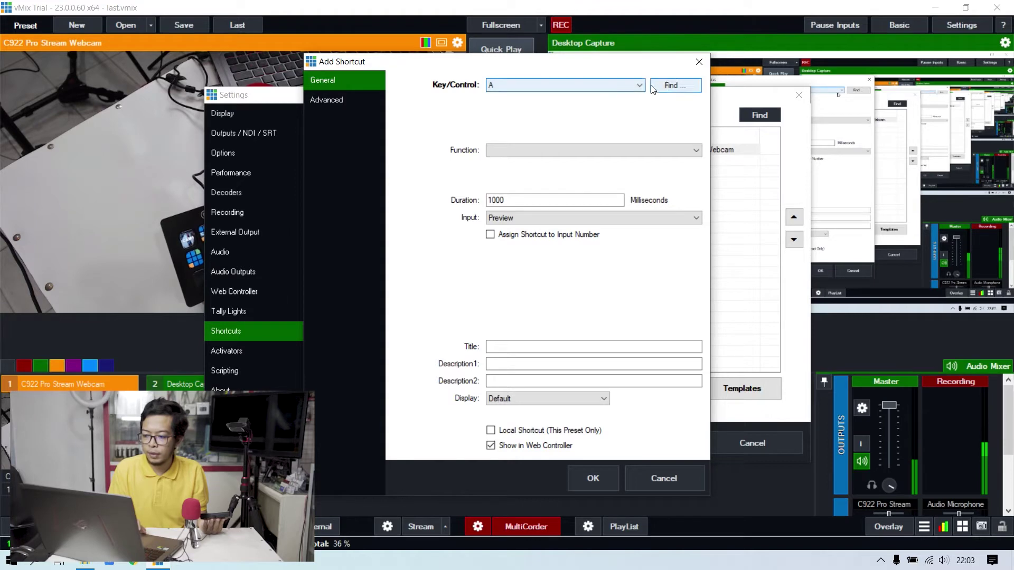
{"action": "left_click", "coordinate": [675, 83]}
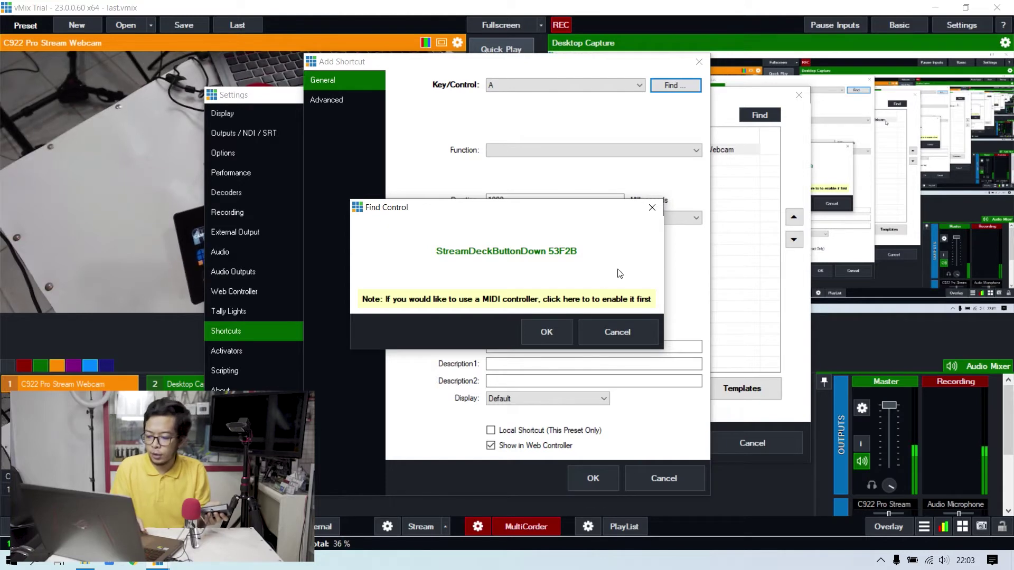
{"action": "left_click", "coordinate": [559, 331]}
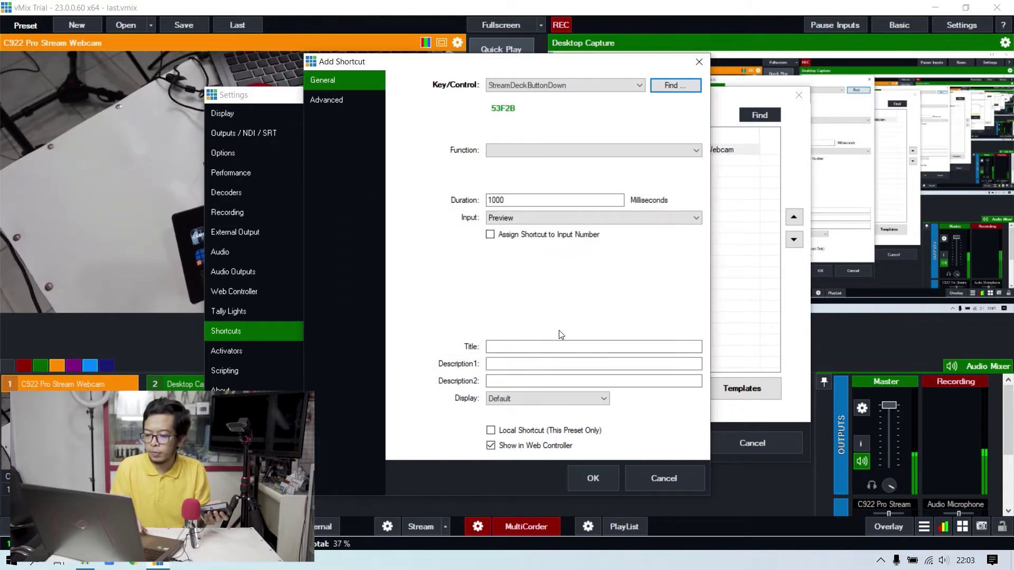
{"action": "left_click", "coordinate": [631, 152]}
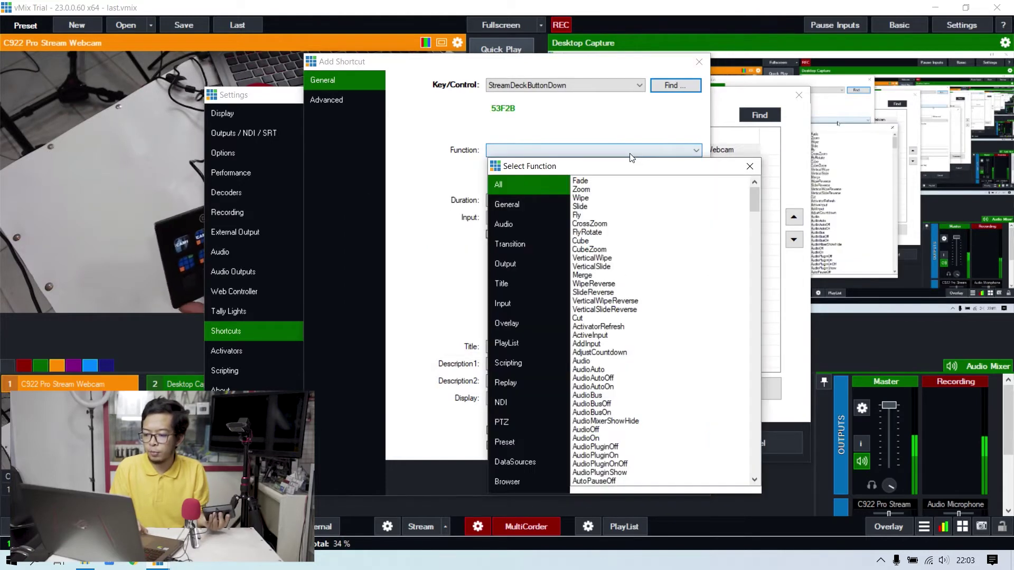
{"action": "double_click", "coordinate": [586, 191]}
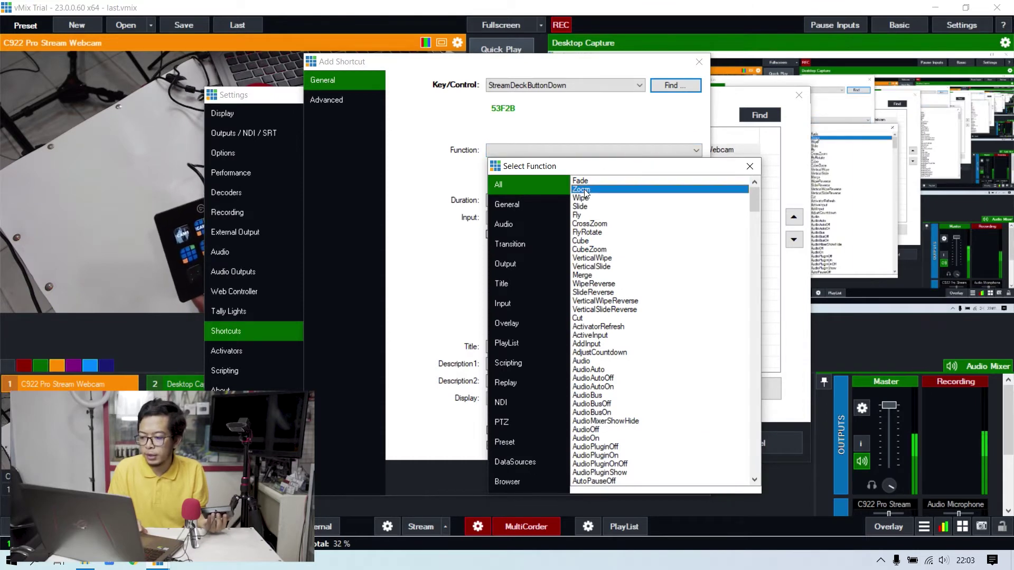
{"action": "left_click", "coordinate": [562, 221]}
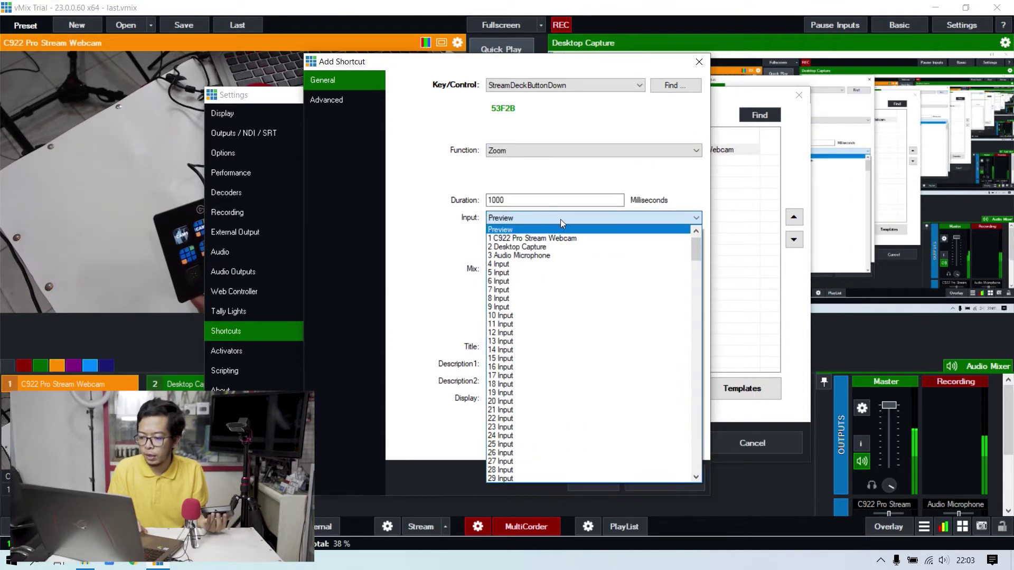
{"action": "left_click", "coordinate": [555, 248]}
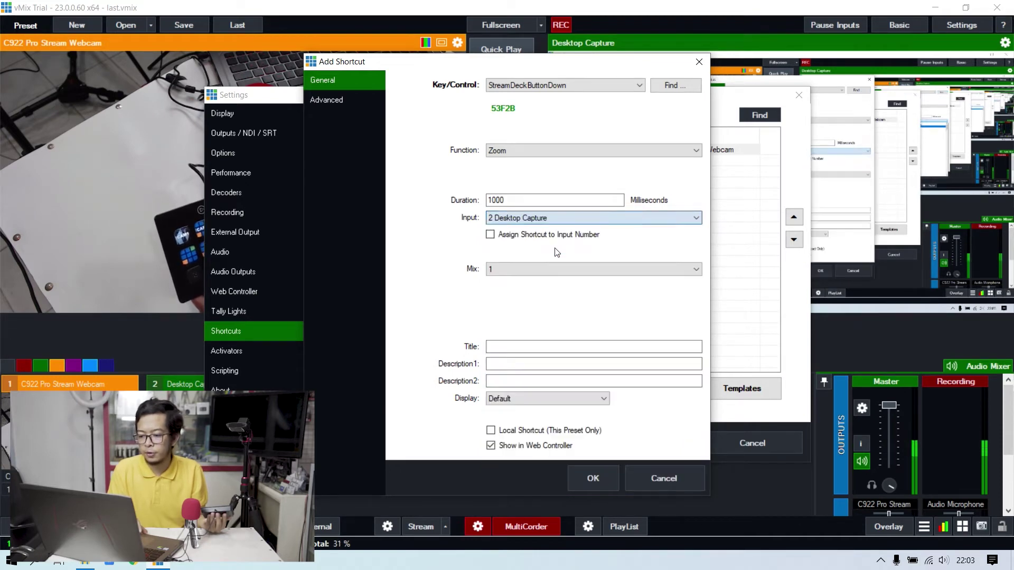
Title the desktop capture shortcut DC, set its display to Thumbnail and save it.
{"action": "left_click", "coordinate": [530, 346]}
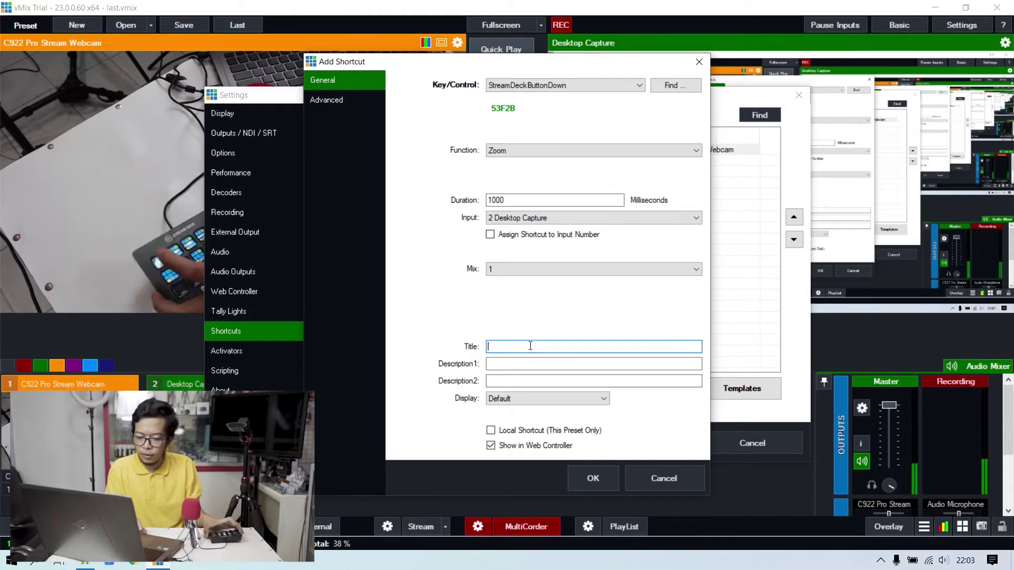
{"action": "type", "text": "DC"}
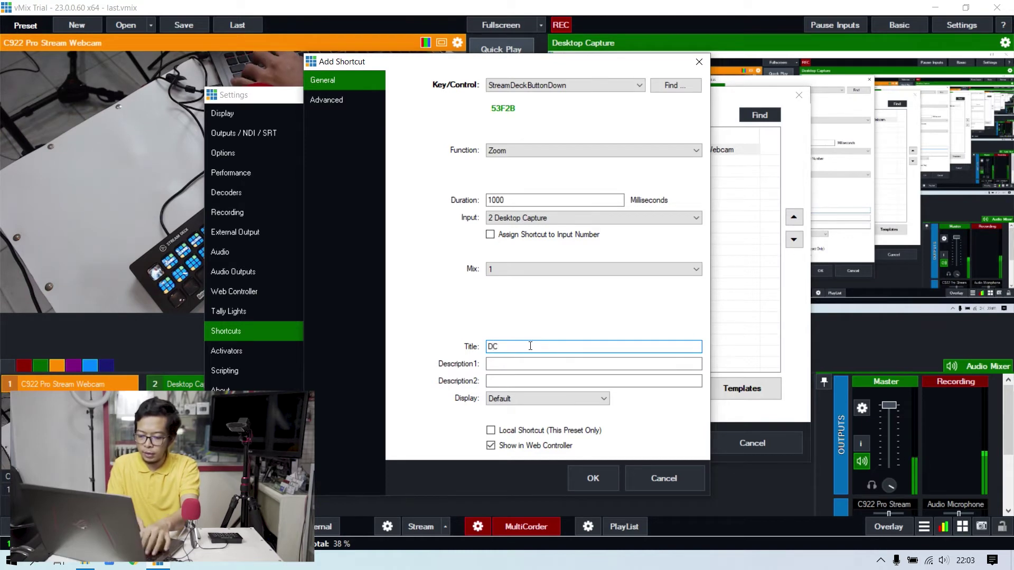
{"action": "left_click", "coordinate": [530, 398]}
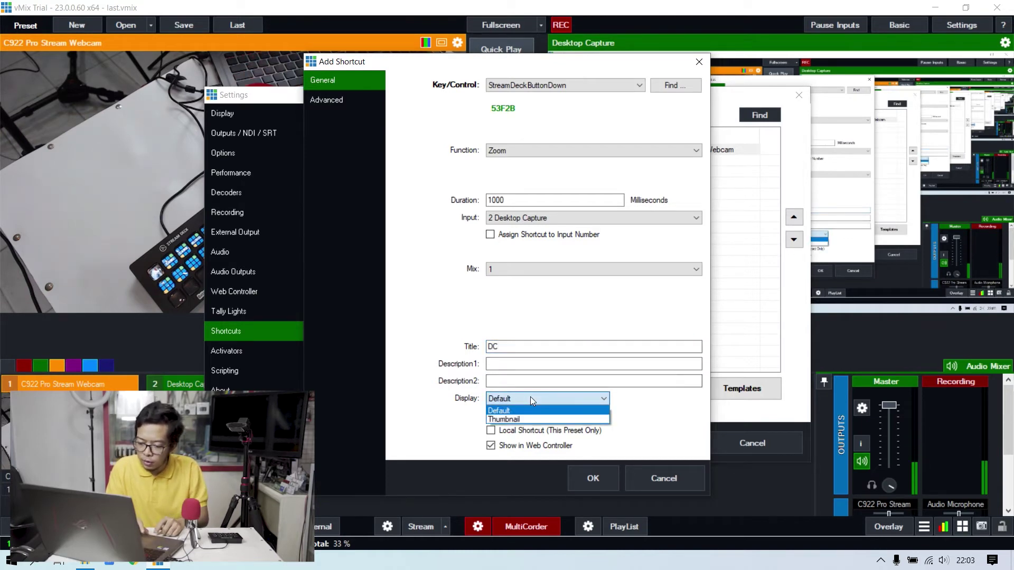
{"action": "left_click", "coordinate": [525, 418]}
{"action": "left_click", "coordinate": [592, 478]}
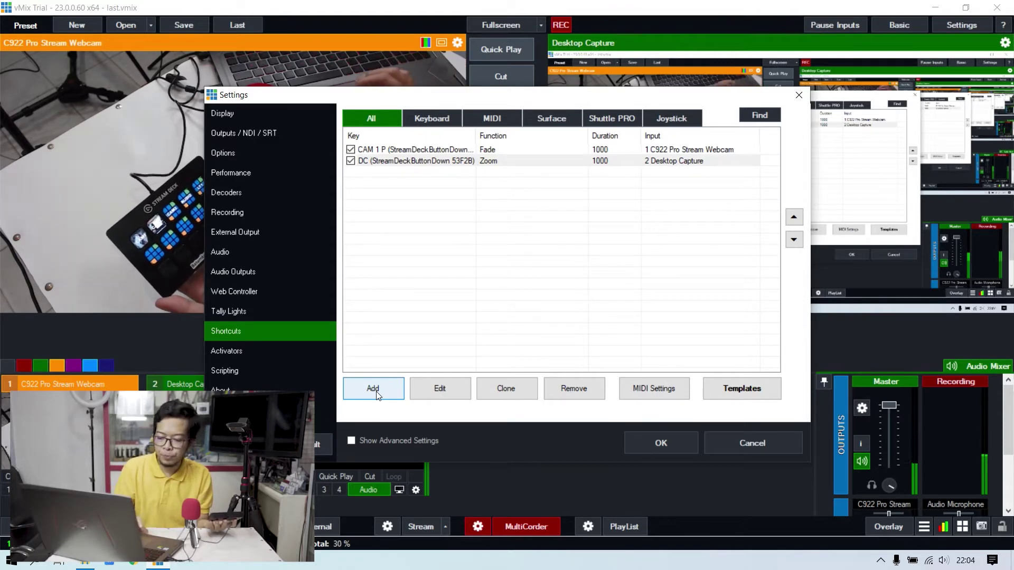
Add a shortcut triggered by the Stream Deck key DB9FA, using the MasterAudio function from the audio functions.
{"action": "left_click", "coordinate": [374, 389]}
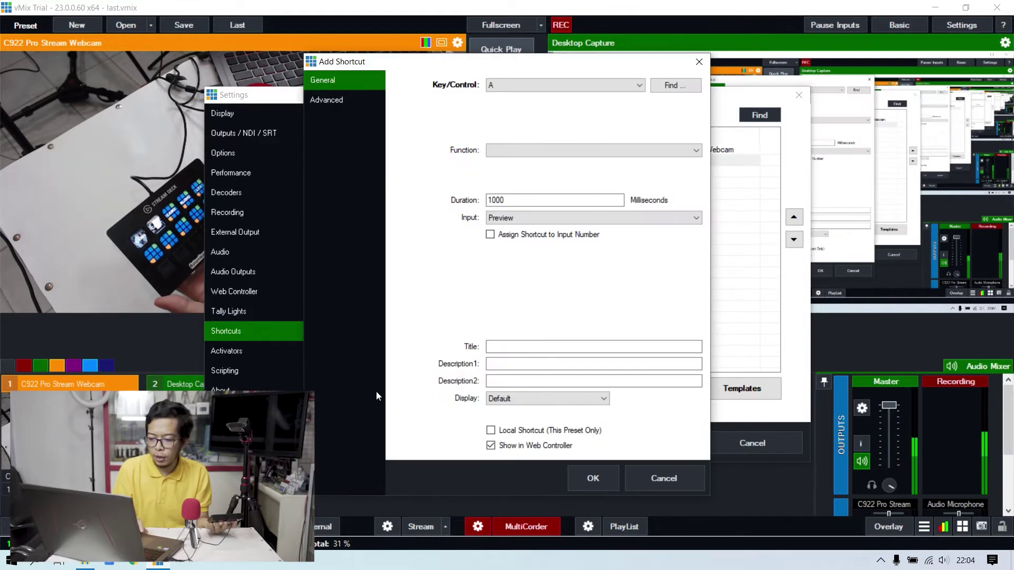
{"action": "left_click", "coordinate": [583, 86]}
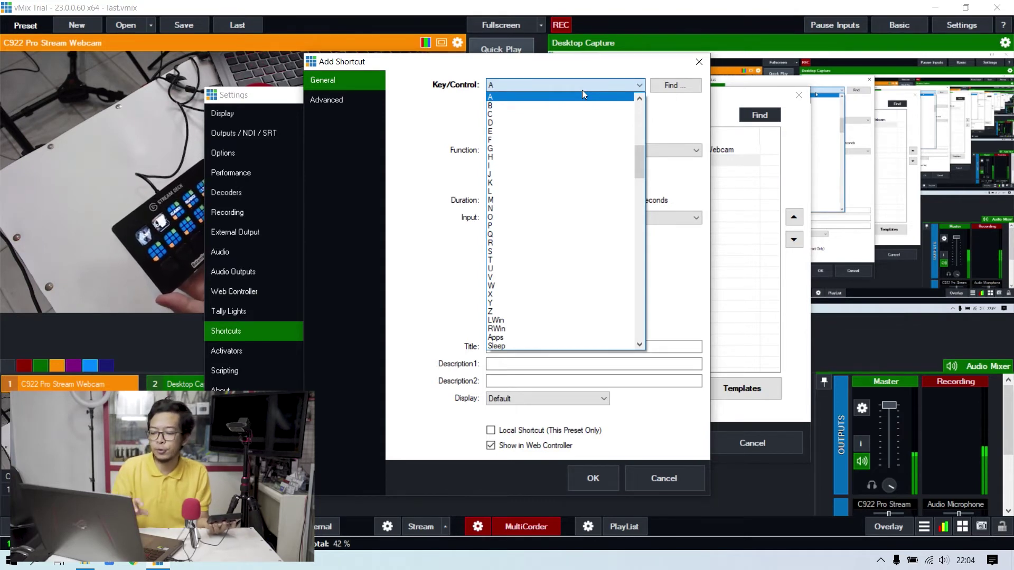
{"action": "left_click", "coordinate": [655, 85]}
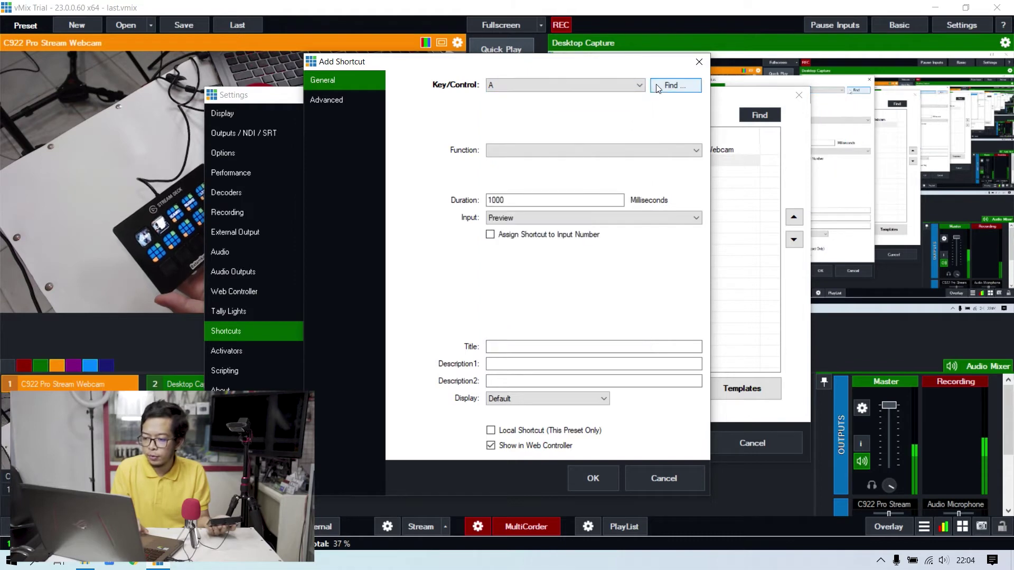
{"action": "left_click", "coordinate": [657, 86]}
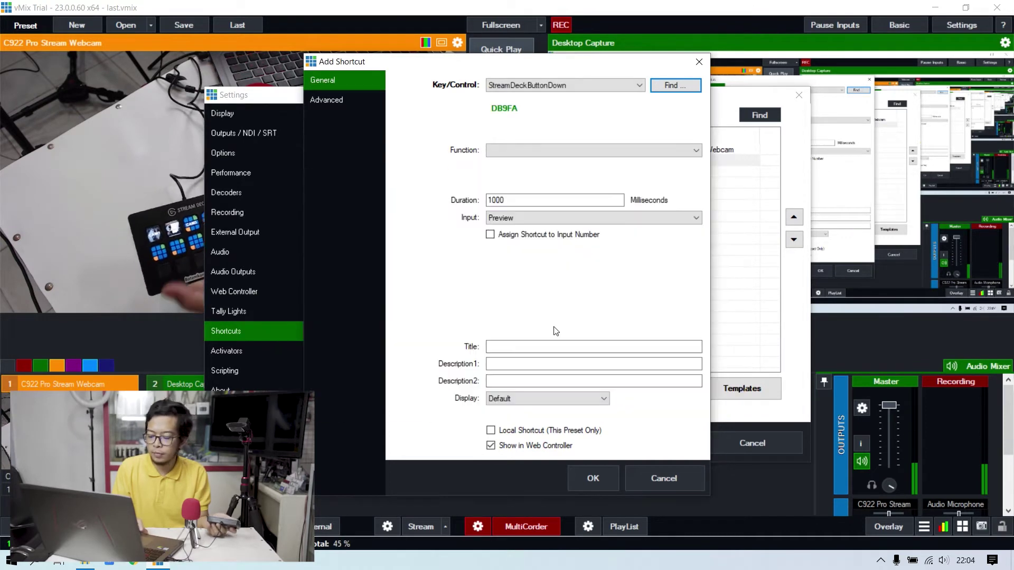
{"action": "left_click", "coordinate": [645, 152]}
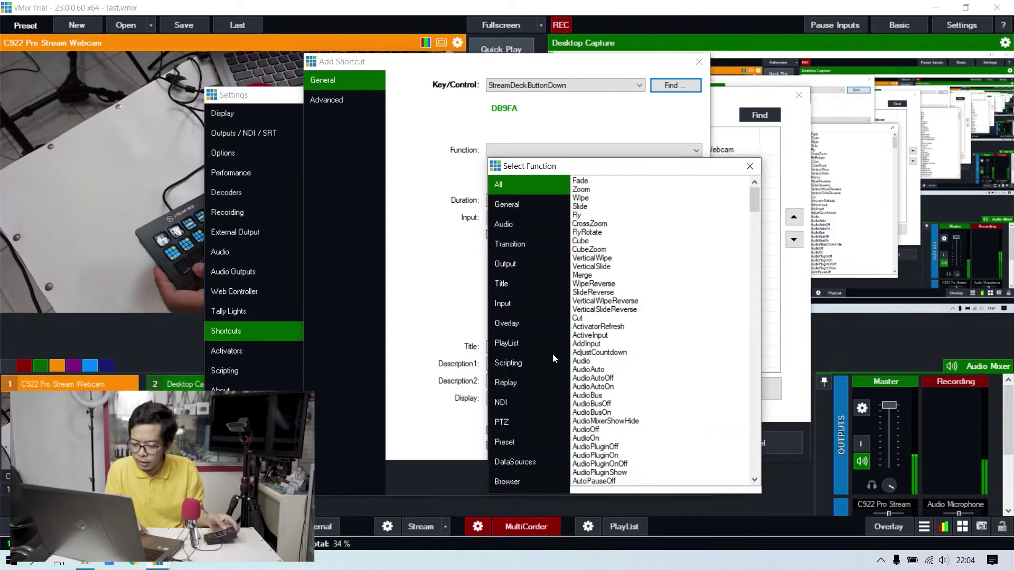
{"action": "left_click", "coordinate": [542, 227]}
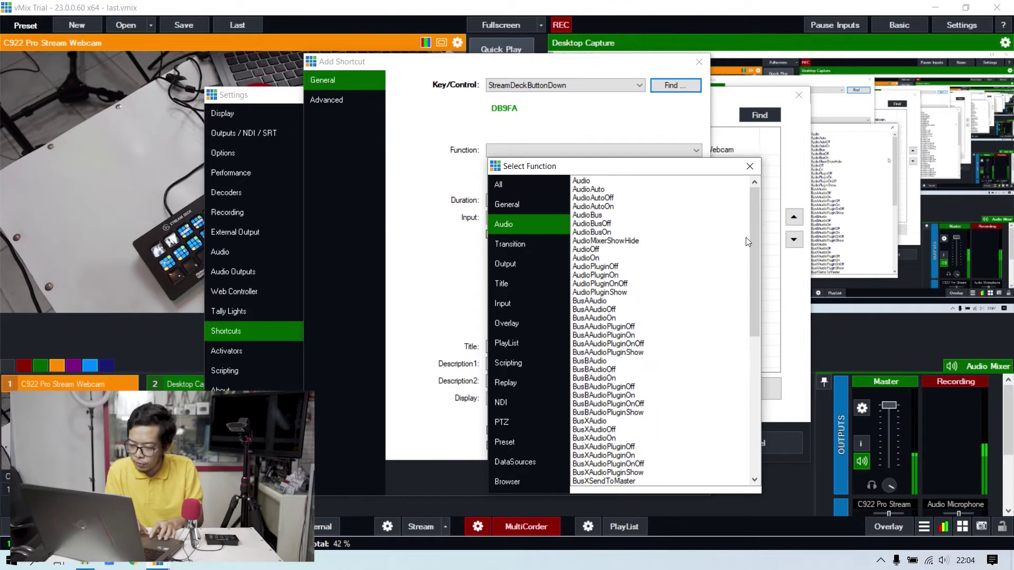
{"action": "left_click_drag", "start_coordinate": [754, 242], "coordinate": [744, 333]}
{"action": "double_click", "coordinate": [620, 353]}
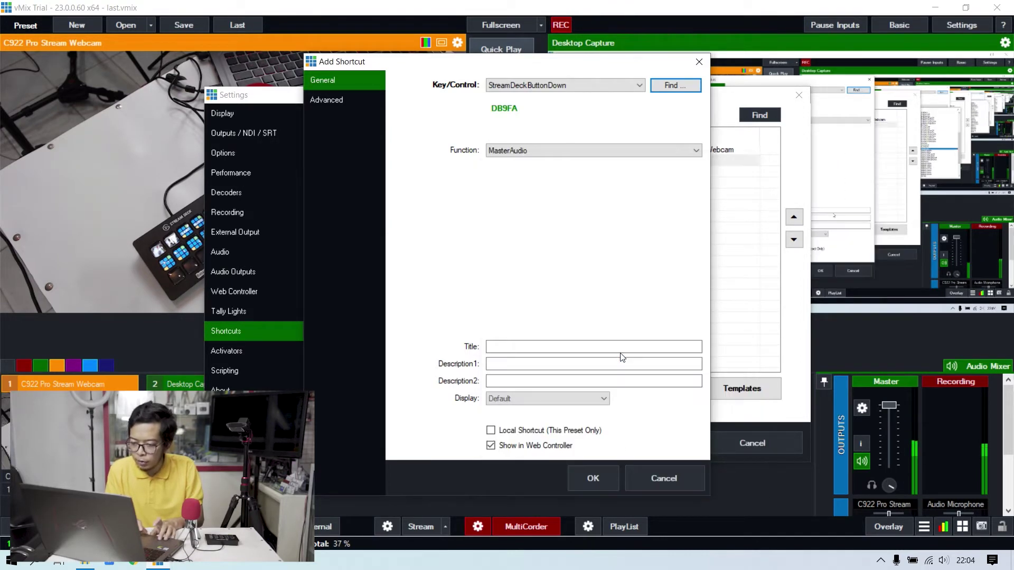
Title the MasterAudio shortcut AUDIO, keep its display at Default and save it.
{"action": "left_click", "coordinate": [608, 347]}
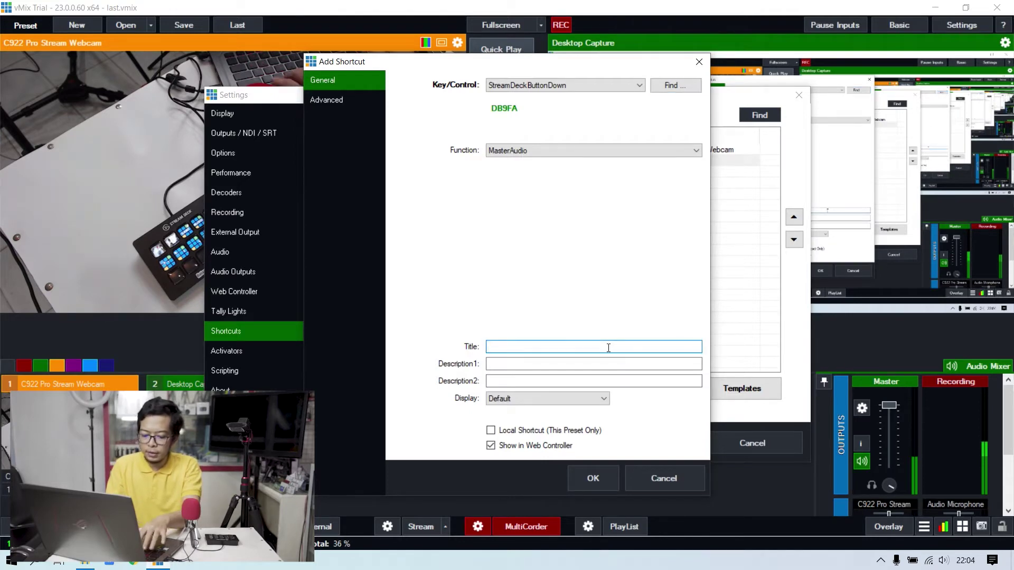
{"action": "type", "text": "AUDIO"}
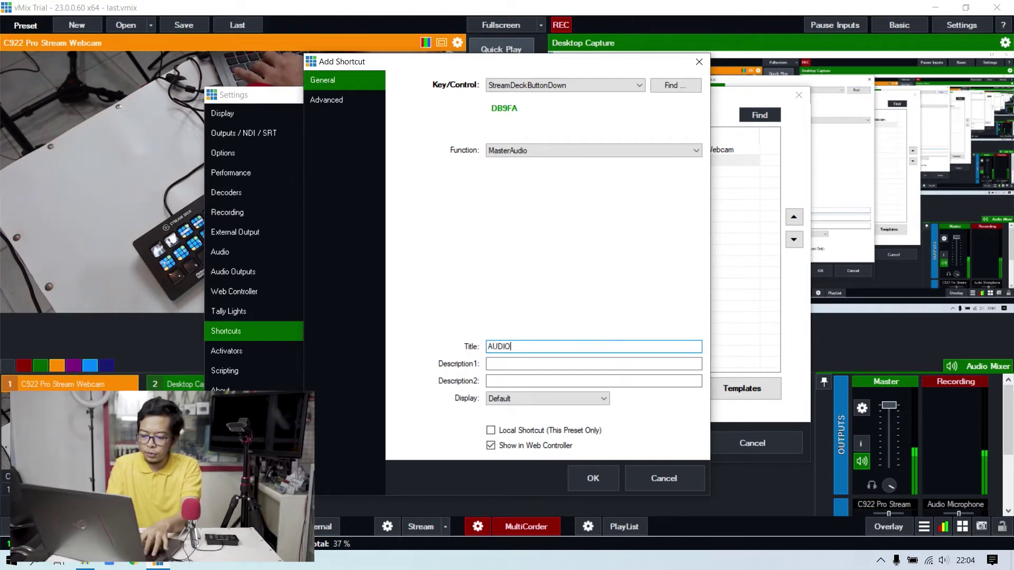
{"action": "left_click", "coordinate": [592, 400]}
{"action": "left_click", "coordinate": [592, 399]}
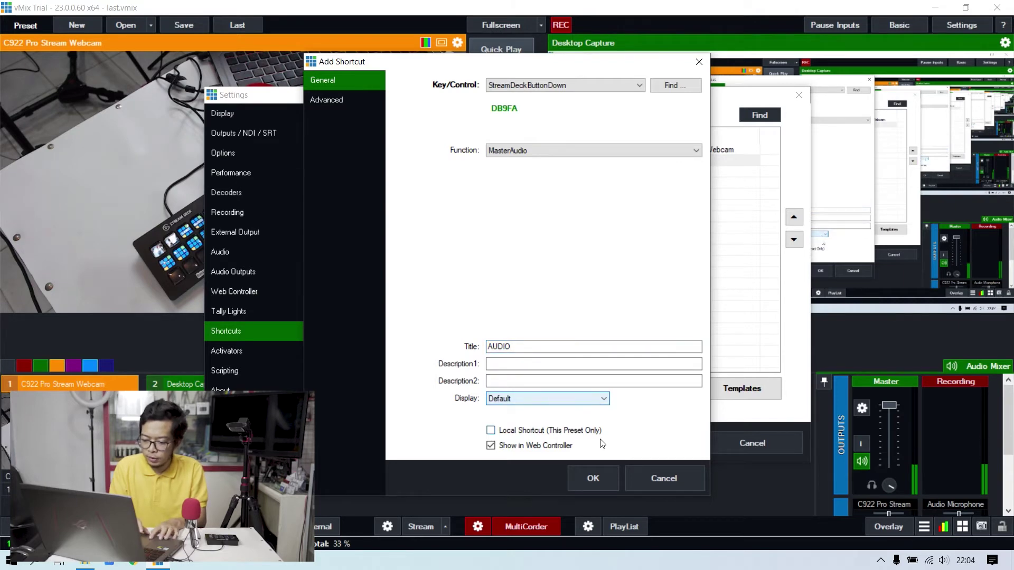
{"action": "left_click", "coordinate": [601, 477]}
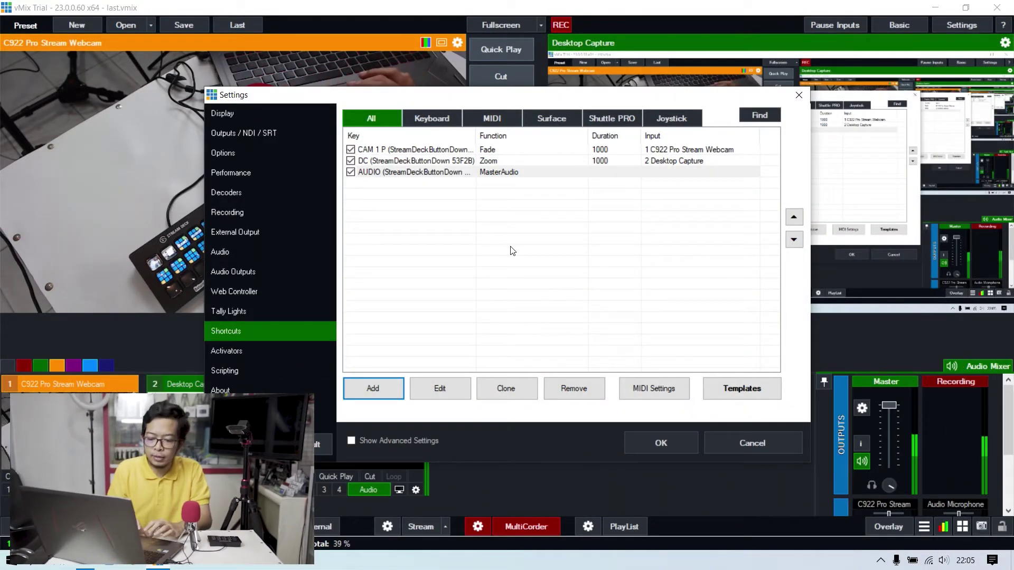
Add an activator for the Stream Deck key used by the AUDIO shortcut and set its event to Default.
{"action": "left_click", "coordinate": [293, 351]}
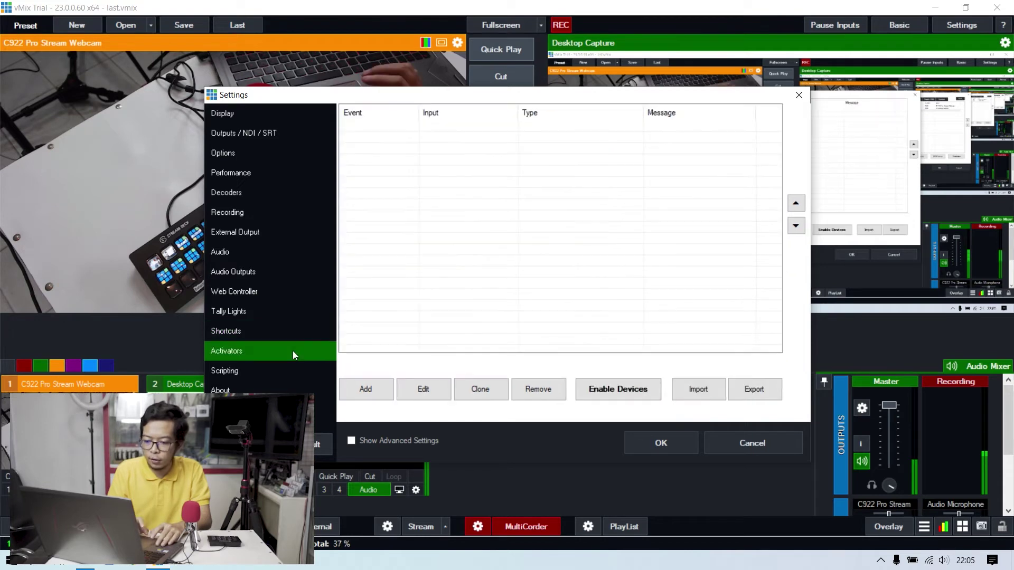
{"action": "left_click", "coordinate": [357, 388]}
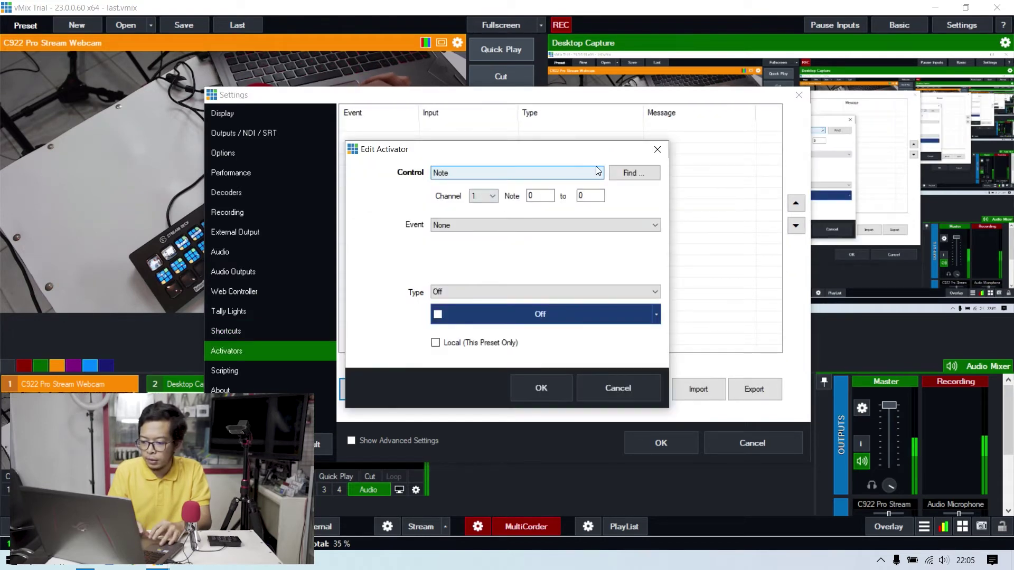
{"action": "left_click", "coordinate": [634, 175]}
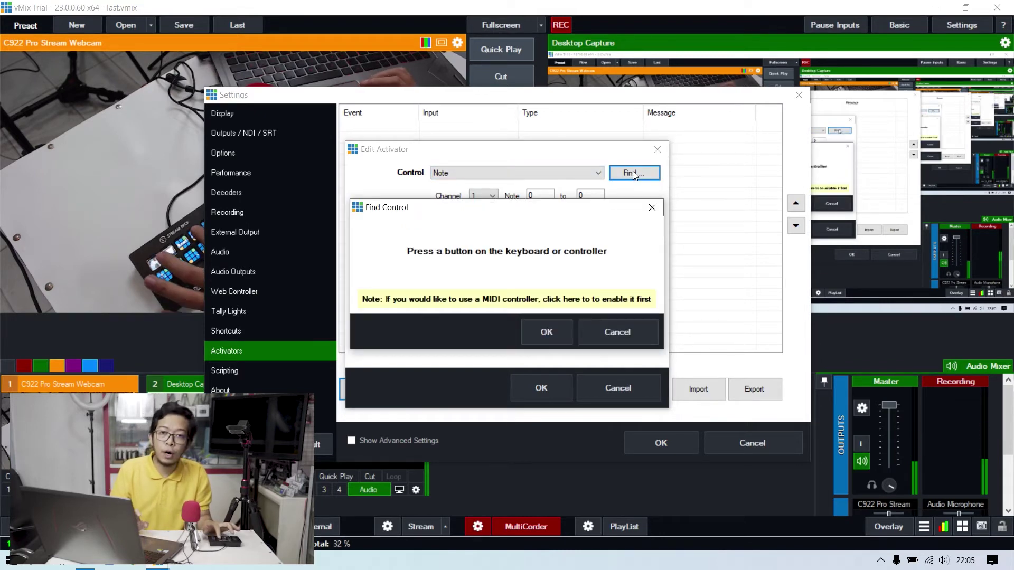
{"action": "left_click", "coordinate": [553, 332]}
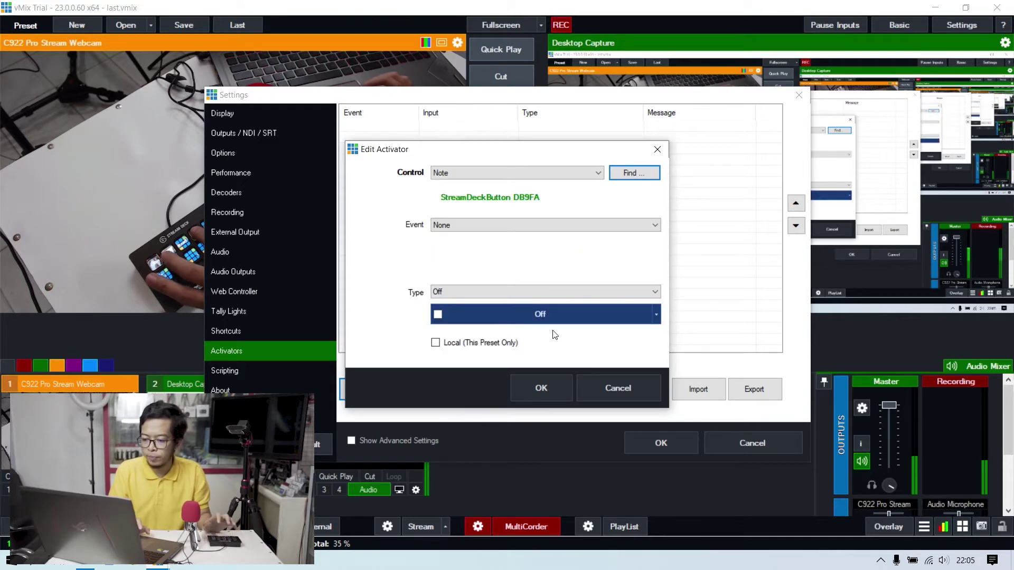
{"action": "left_click", "coordinate": [586, 228]}
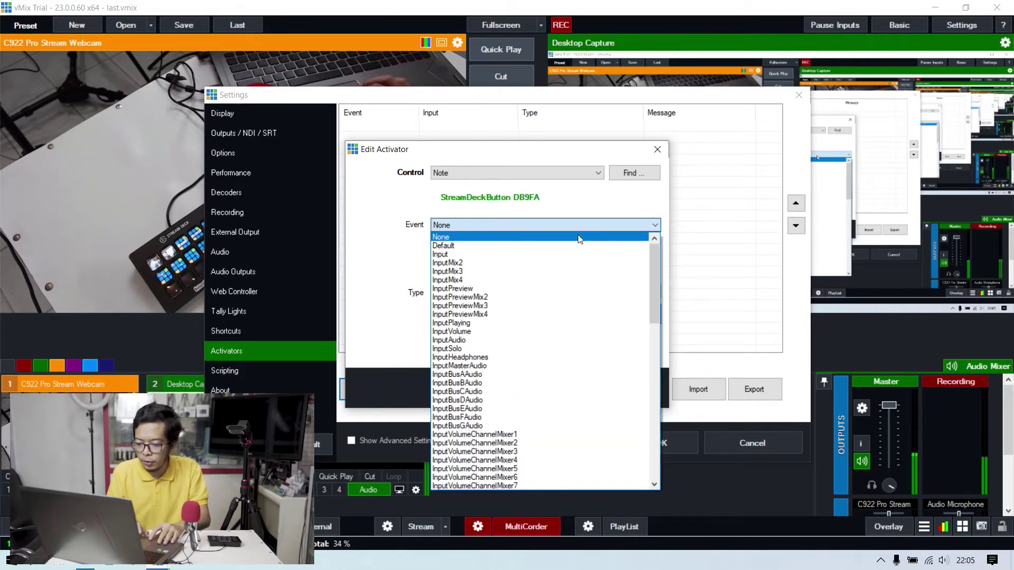
{"action": "left_click", "coordinate": [564, 246]}
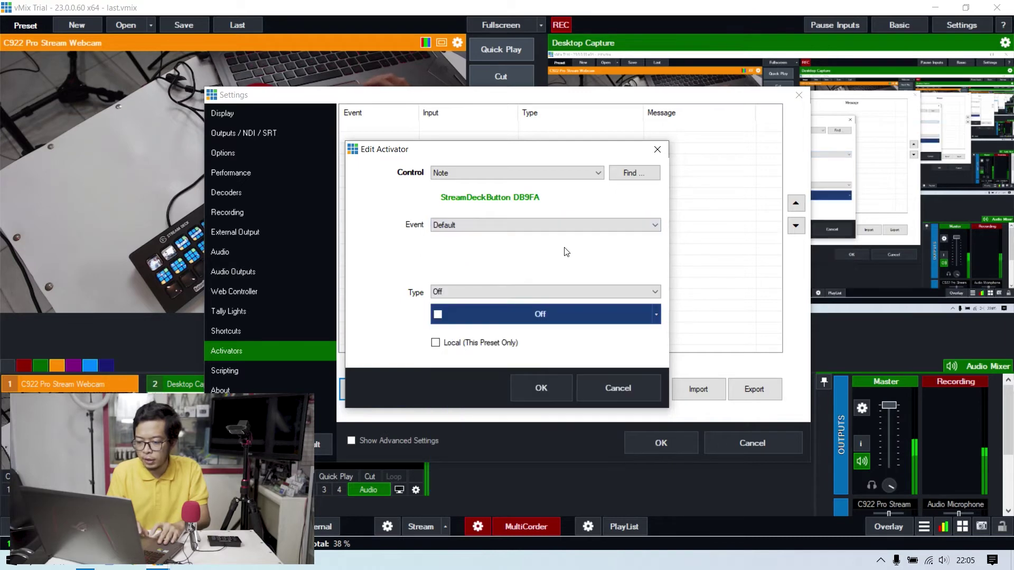
Set the Default activator's type to StreamDeck, keep the near-black colour and save it.
{"action": "left_click", "coordinate": [534, 293]}
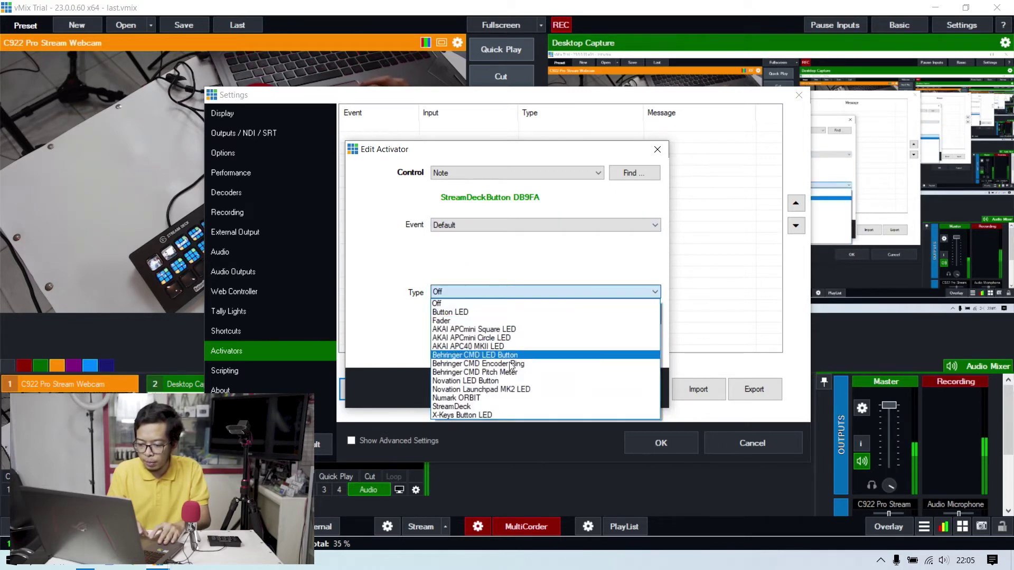
{"action": "left_click", "coordinate": [504, 408]}
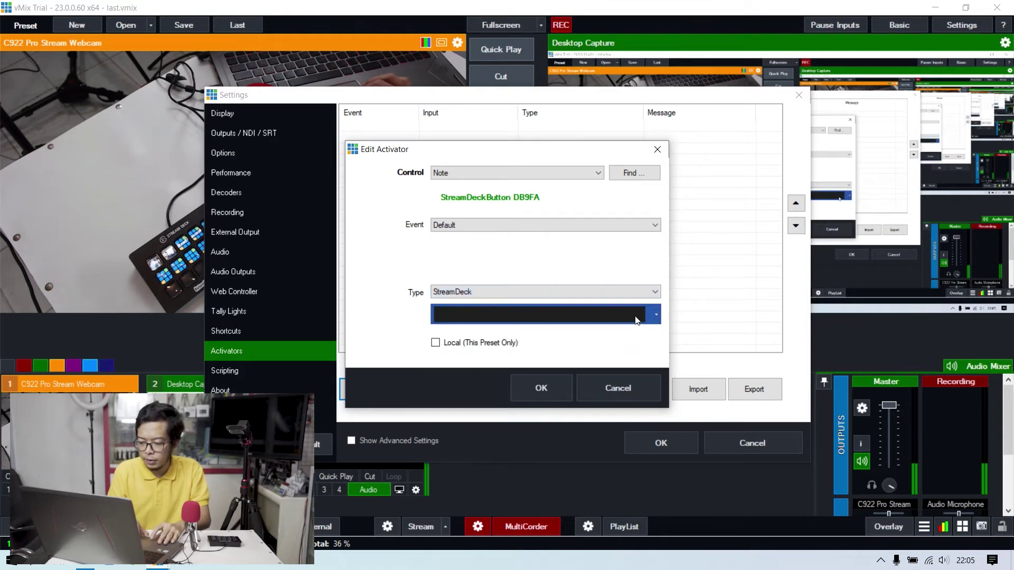
{"action": "left_click", "coordinate": [584, 321]}
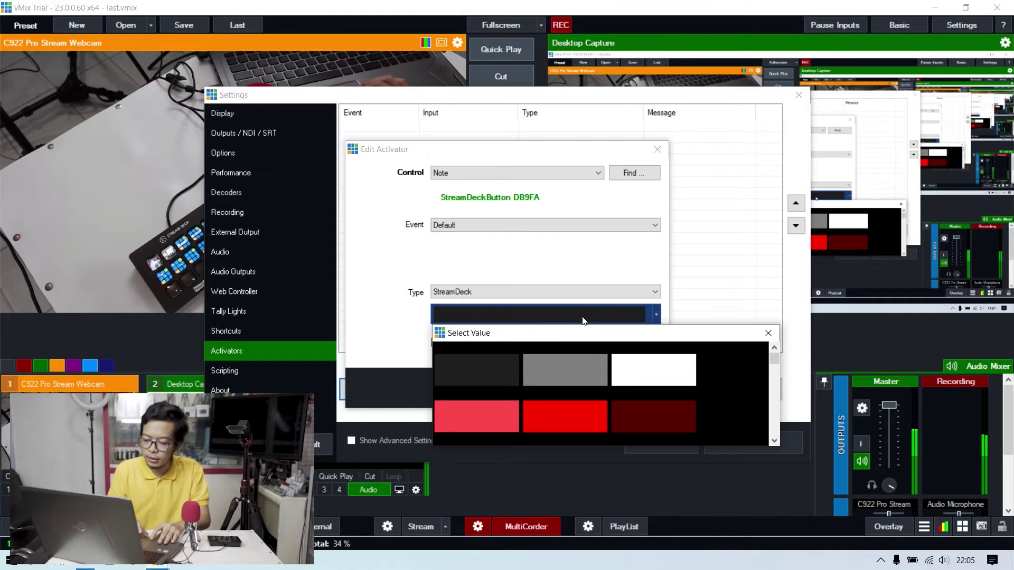
{"action": "left_click", "coordinate": [739, 333]}
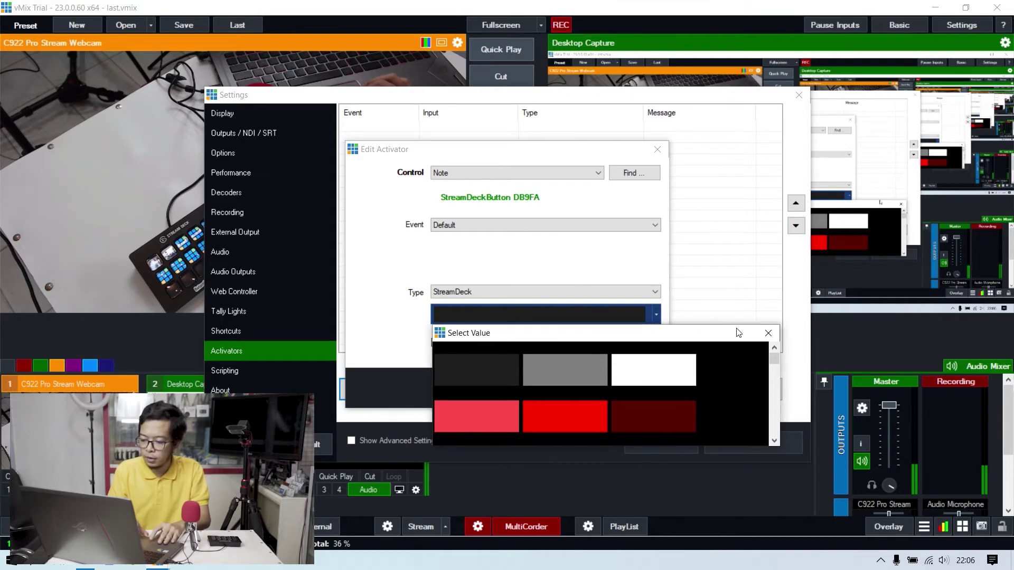
{"action": "left_click", "coordinate": [767, 333]}
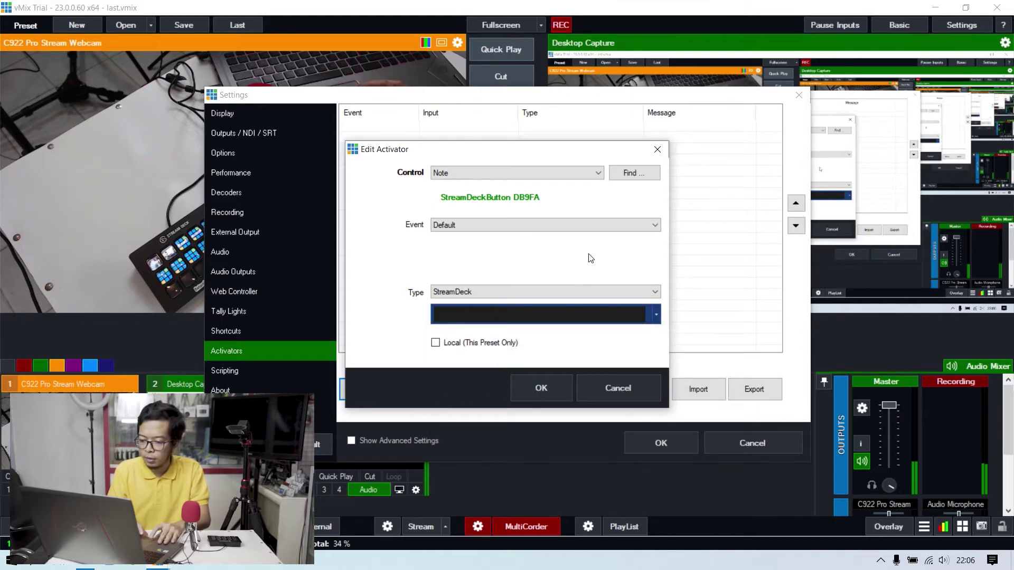
{"action": "left_click", "coordinate": [559, 384]}
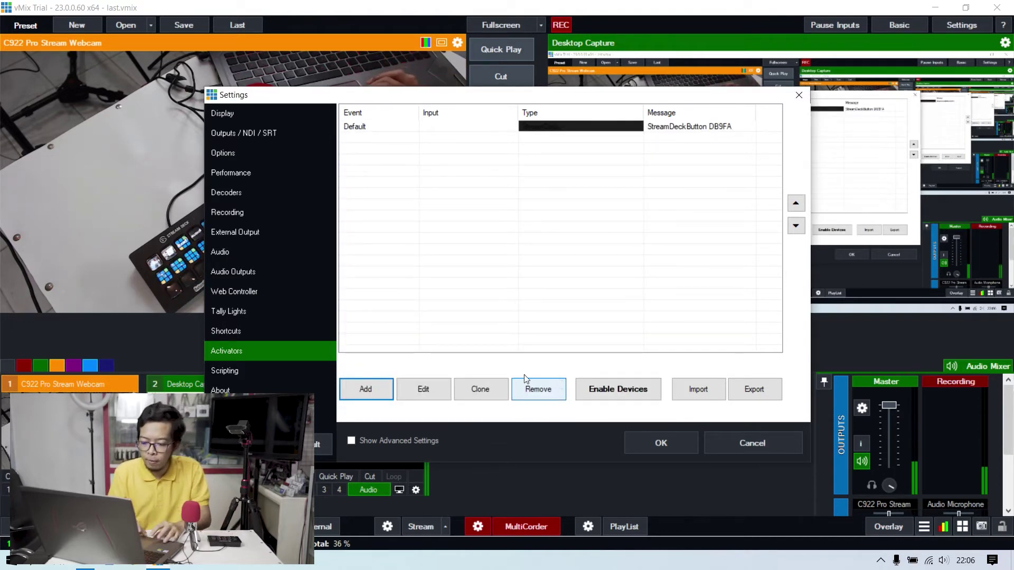
Add a second activator for the same Stream Deck audio key and set its event to MasterAudio.
{"action": "left_click", "coordinate": [380, 390]}
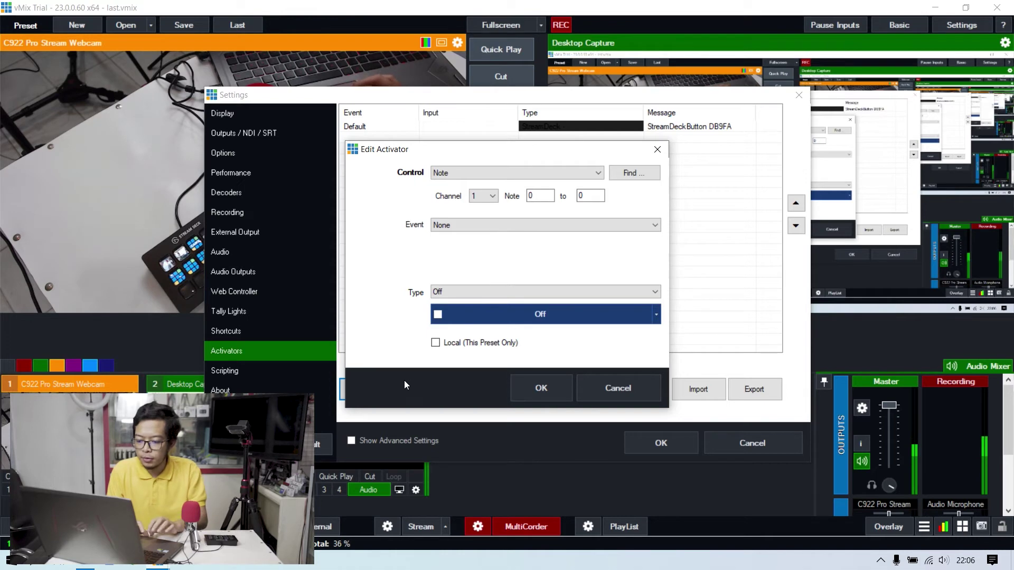
{"action": "left_click", "coordinate": [607, 388]}
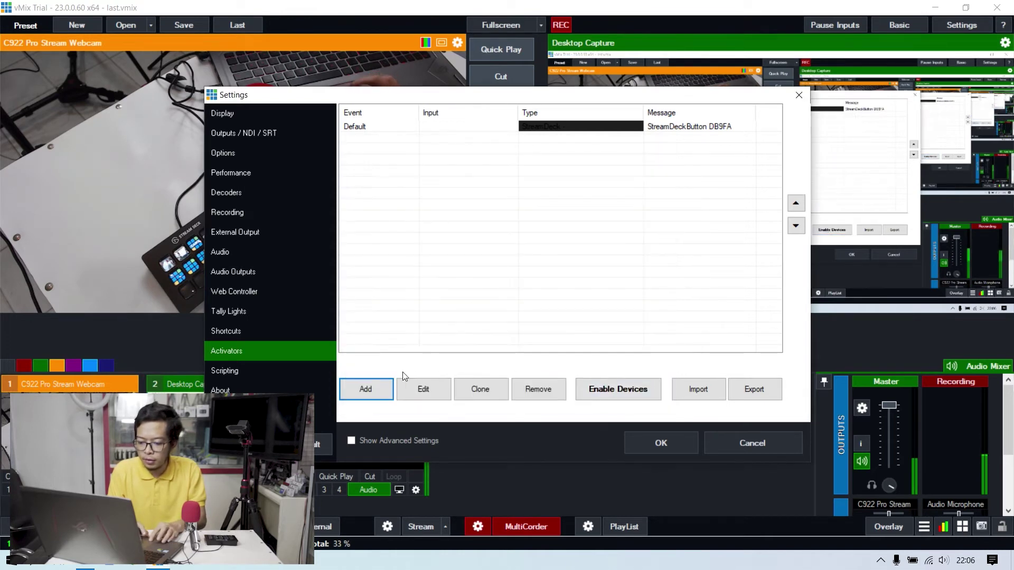
{"action": "left_click", "coordinate": [361, 388]}
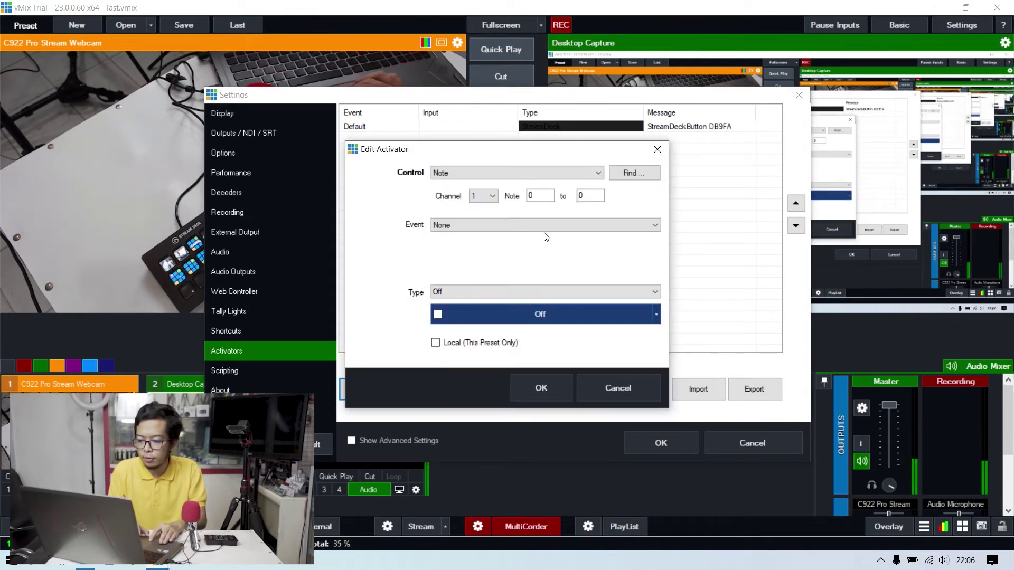
{"action": "left_click", "coordinate": [623, 175]}
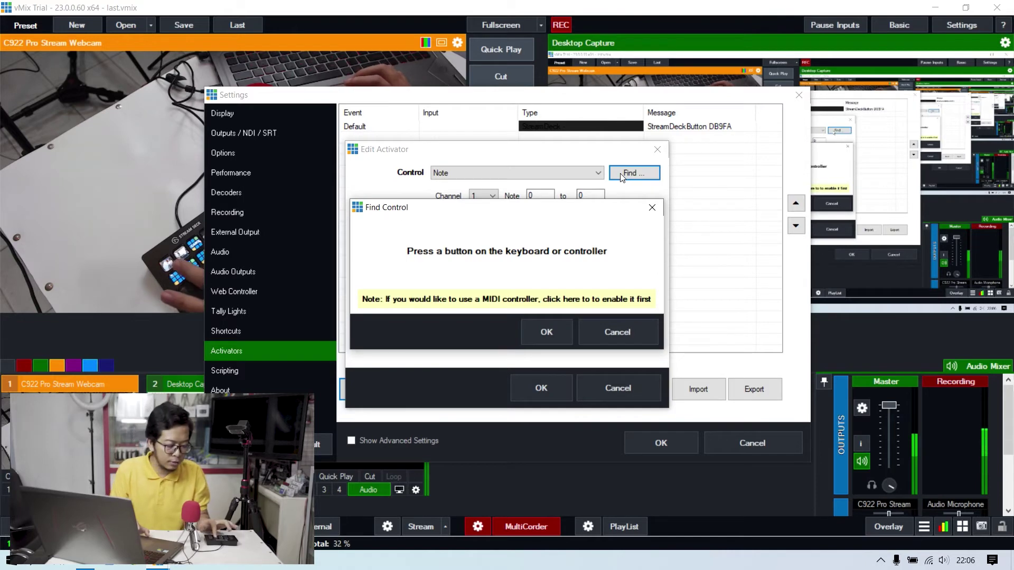
{"action": "left_click", "coordinate": [550, 331]}
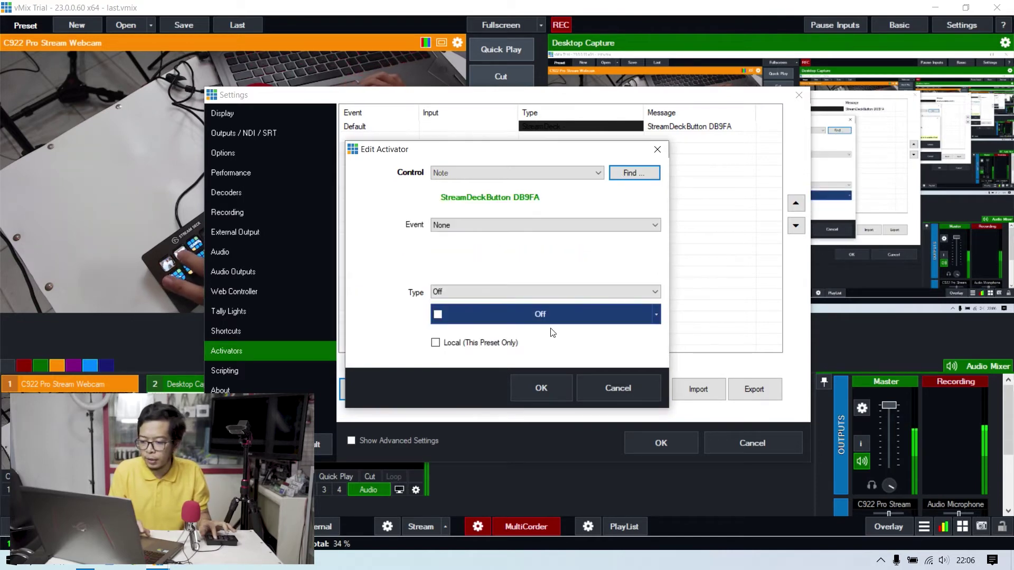
{"action": "left_click", "coordinate": [578, 224]}
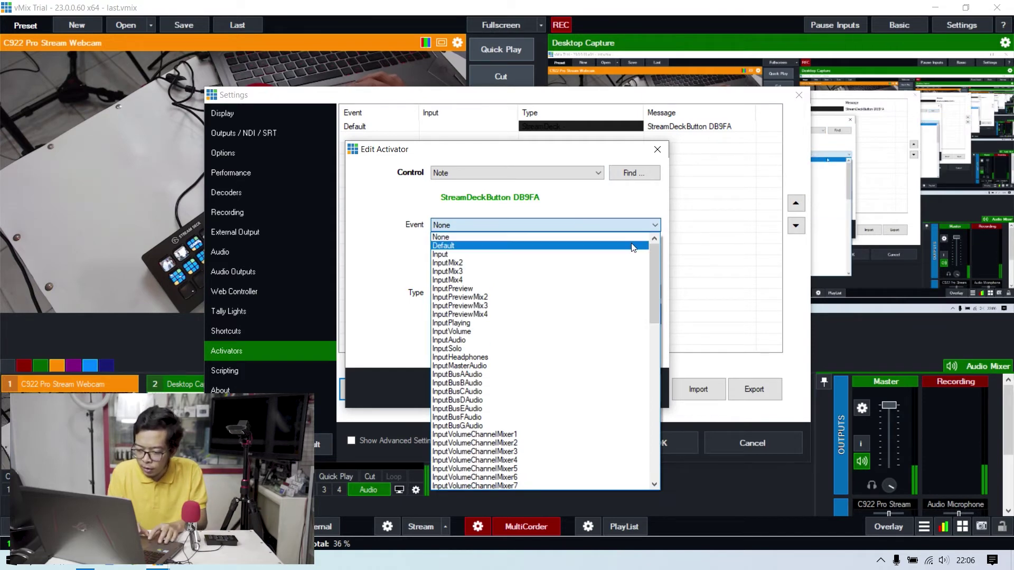
{"action": "left_click_drag", "start_coordinate": [651, 257], "coordinate": [647, 328]}
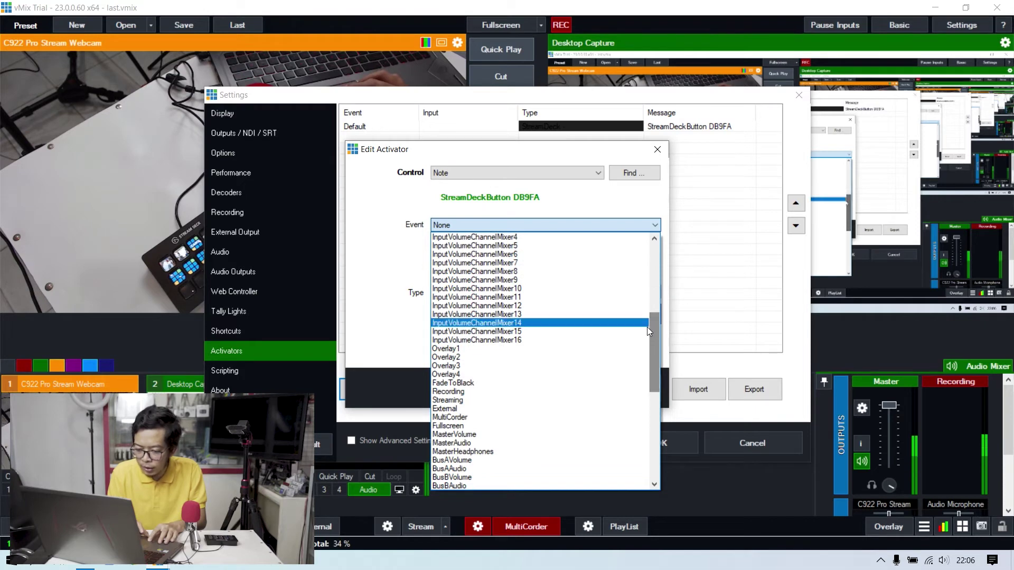
{"action": "left_click", "coordinate": [461, 445]}
Set the MasterAudio activator's type to StreamDeck with the bright red colour and save it.
{"action": "left_click", "coordinate": [512, 294]}
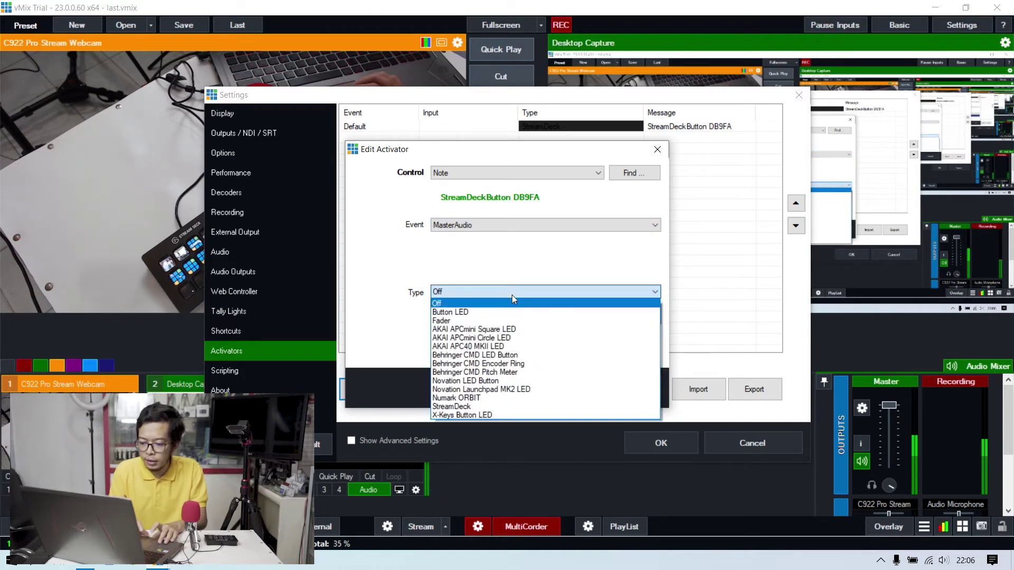
{"action": "left_click", "coordinate": [485, 407]}
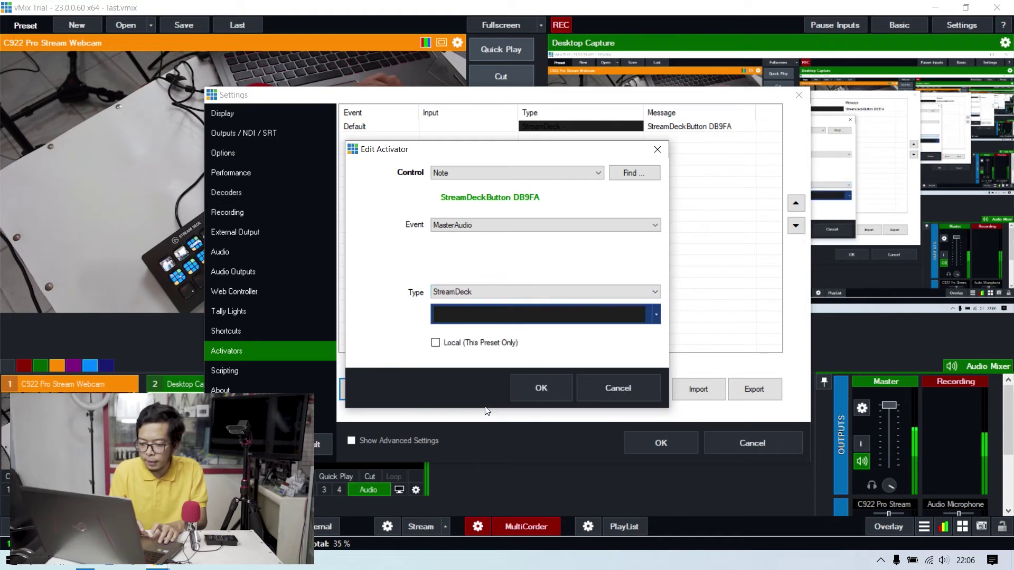
{"action": "left_click", "coordinate": [606, 323]}
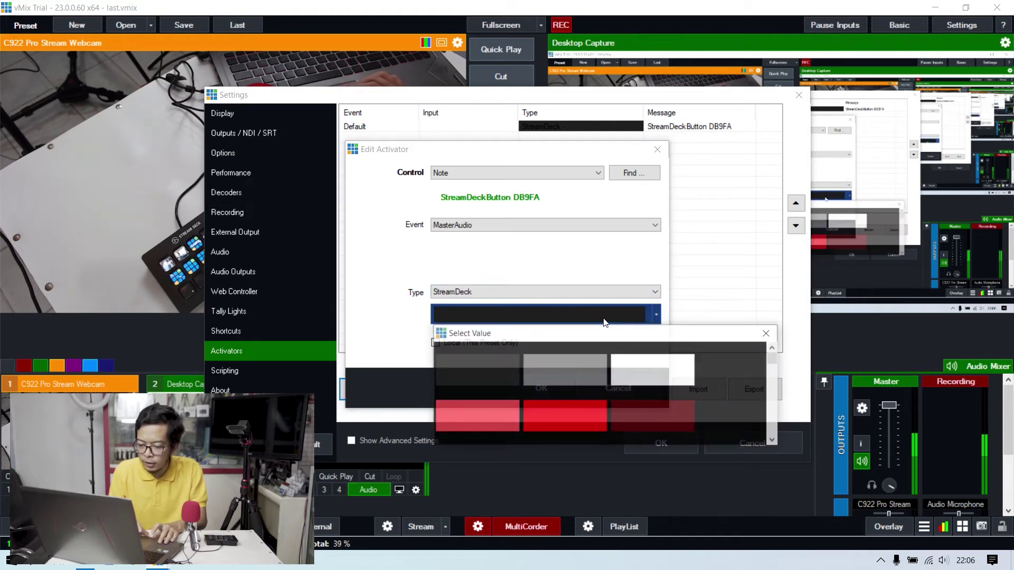
{"action": "left_click", "coordinate": [569, 417]}
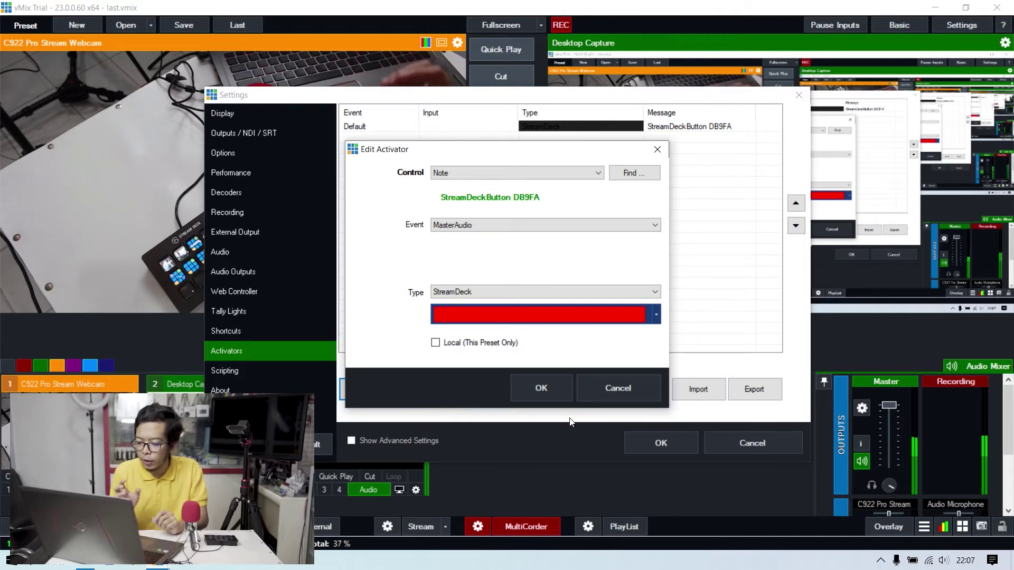
{"action": "left_click", "coordinate": [552, 389]}
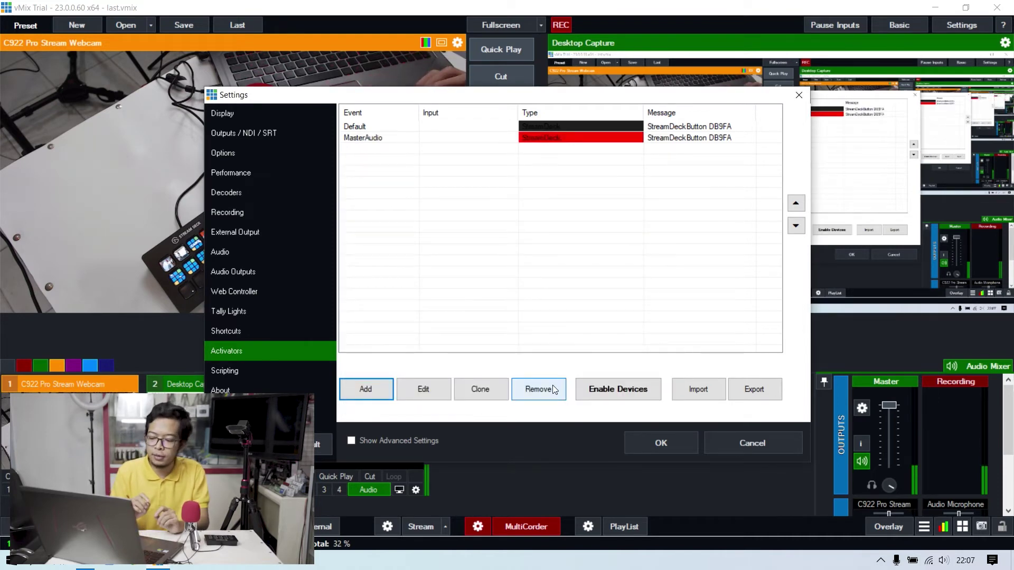
Save the activator settings and restart vMix to apply the changes.
{"action": "left_click", "coordinate": [659, 443]}
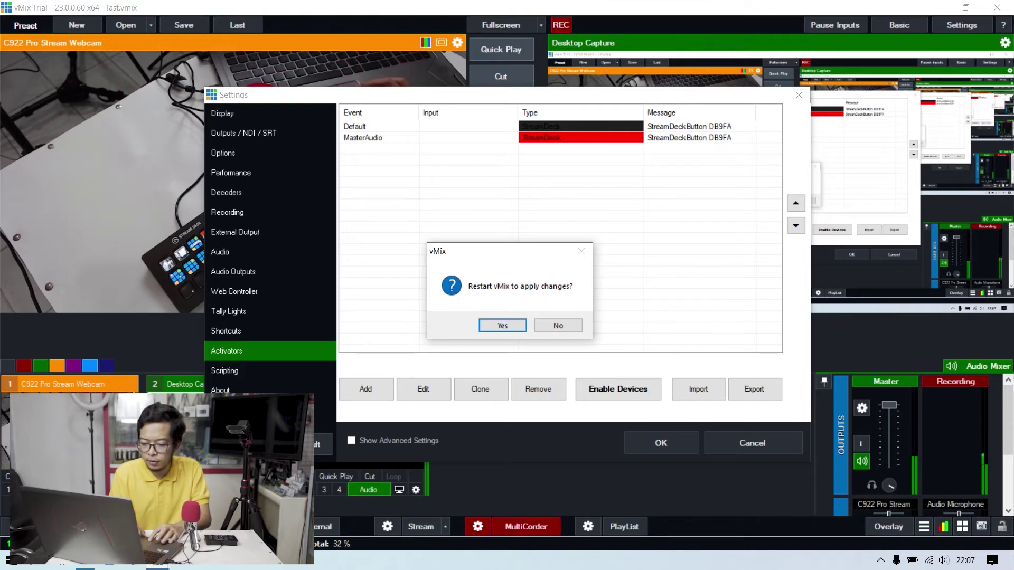
{"action": "left_click", "coordinate": [514, 329]}
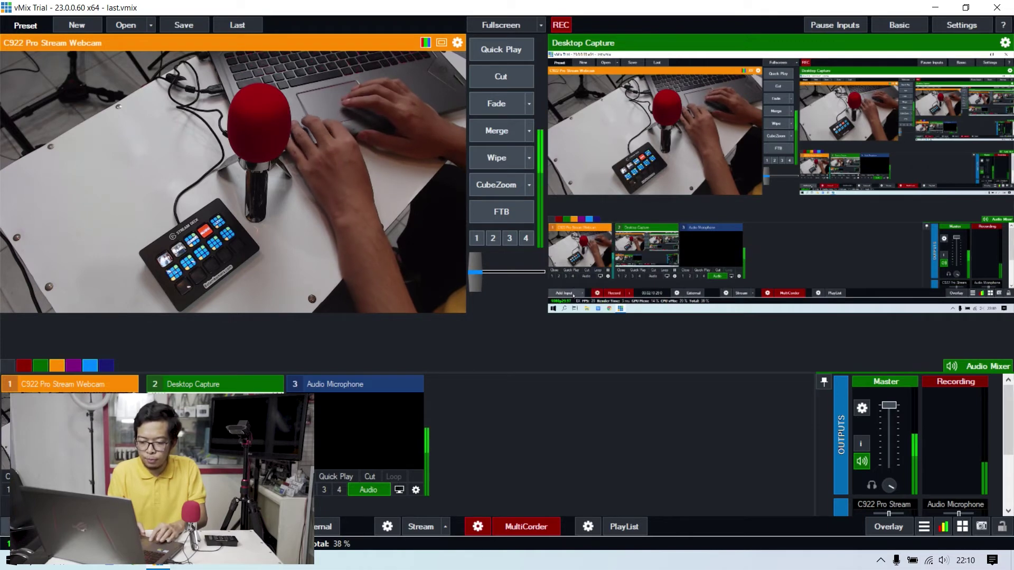
Add the GT title "Title 0- The Classic Blue" as input 4, keeping its default text, and close the title editor.
{"action": "left_click", "coordinate": [53, 527]}
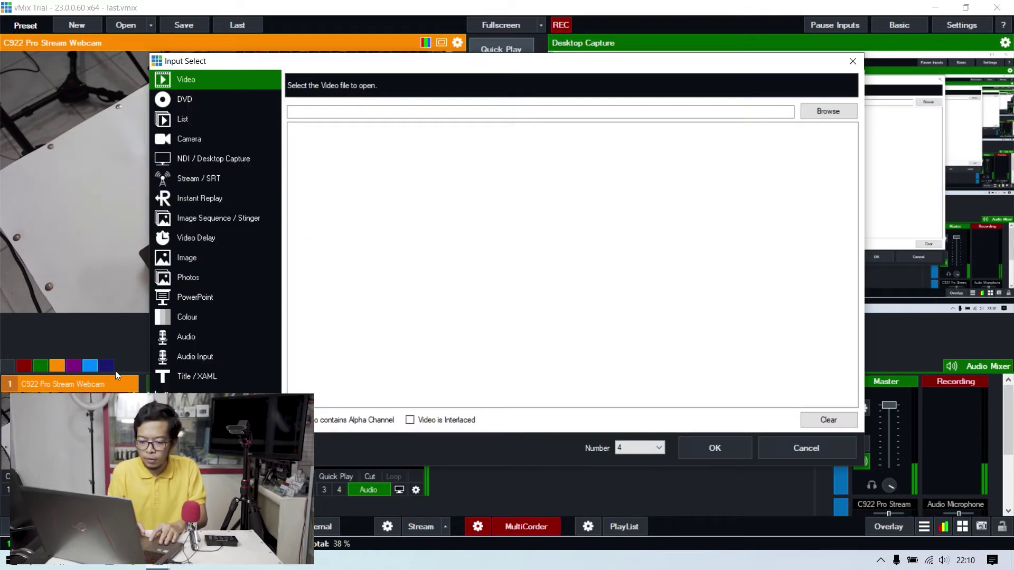
{"action": "left_click", "coordinate": [219, 378]}
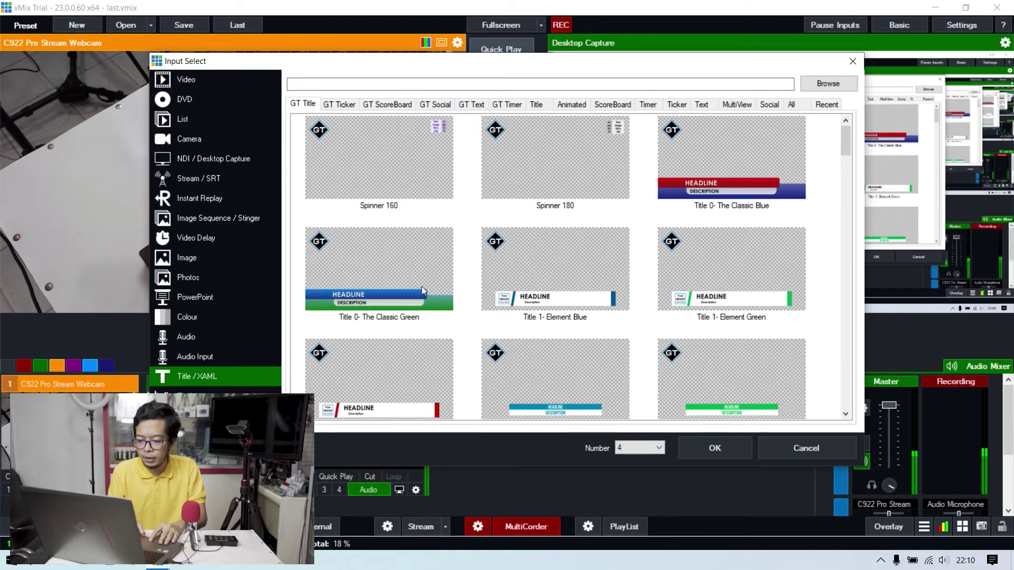
{"action": "left_click", "coordinate": [716, 186]}
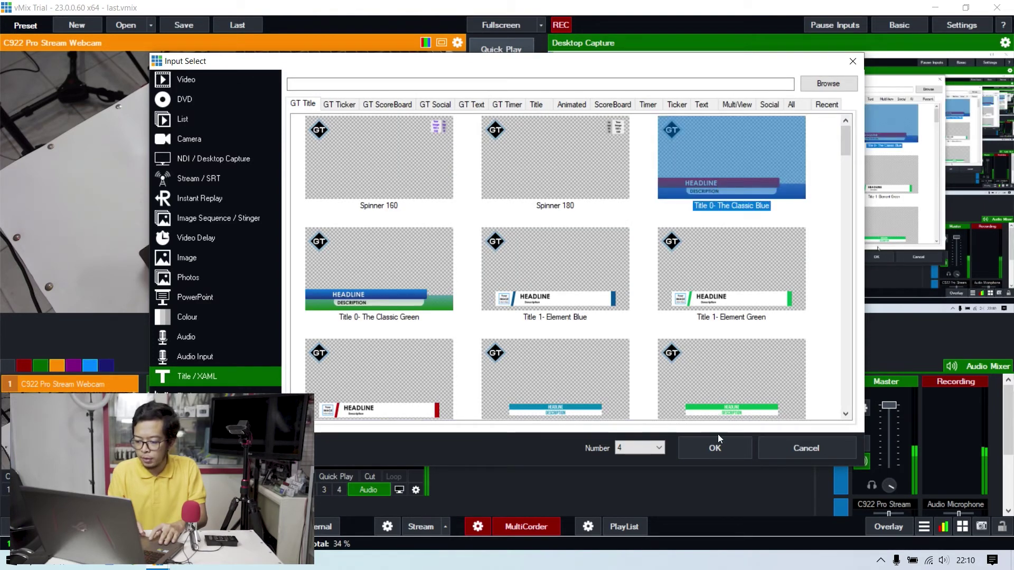
{"action": "left_click", "coordinate": [720, 448]}
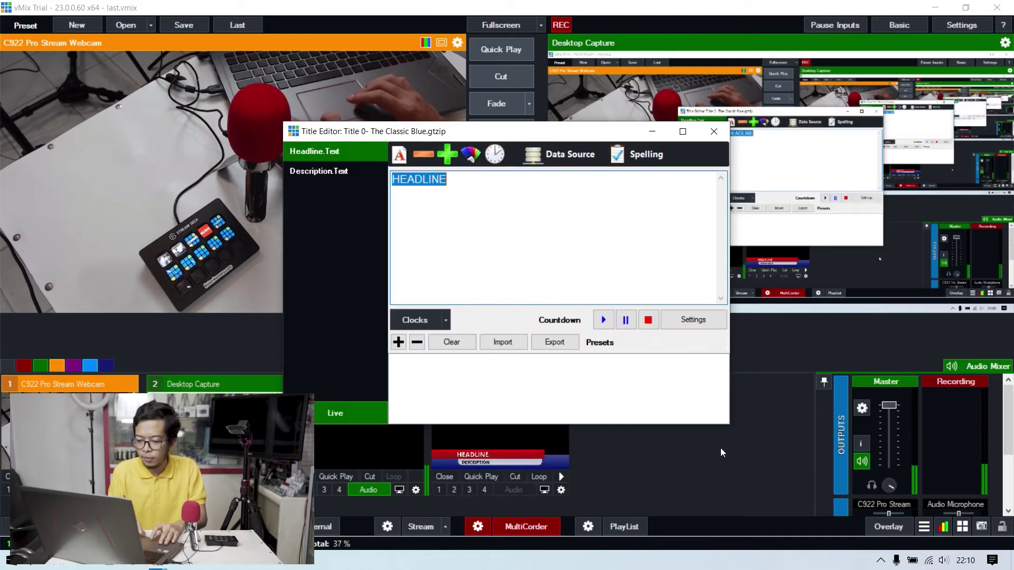
{"action": "left_click", "coordinate": [718, 133]}
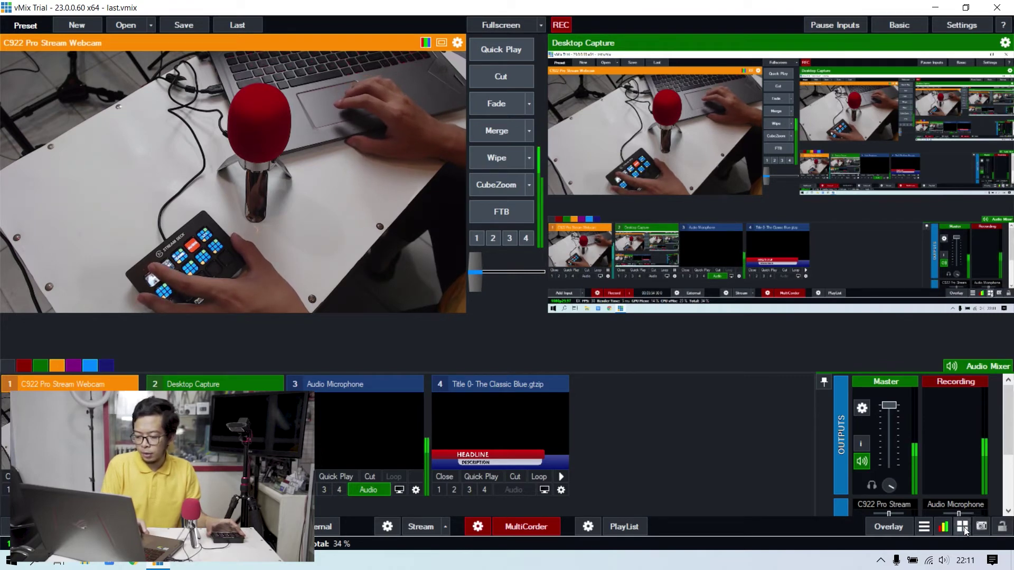
Add a new shortcut and assign Stream Deck key 76C00 as its control using control detection.
{"action": "left_click", "coordinate": [964, 528]}
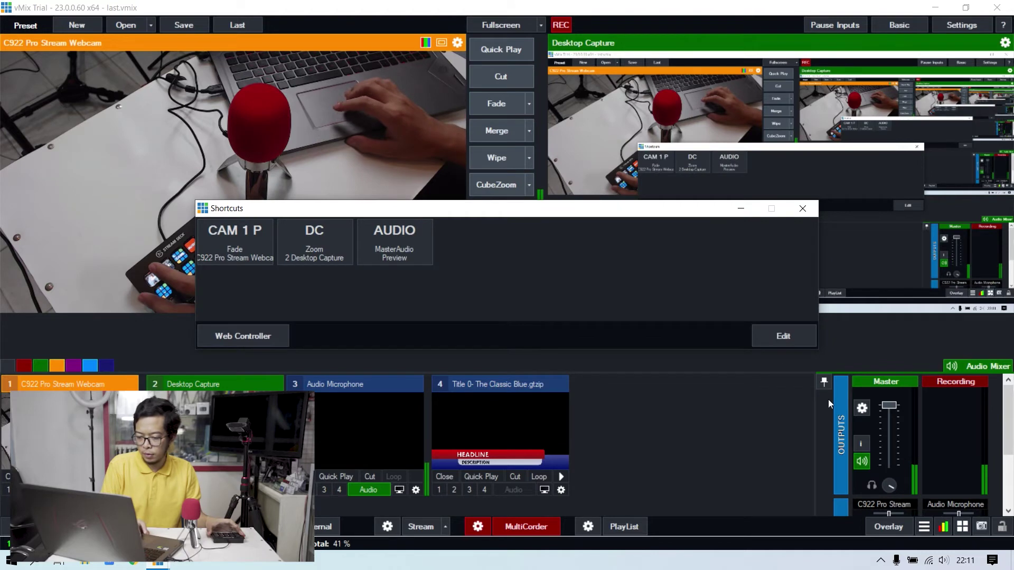
{"action": "left_click", "coordinate": [784, 342]}
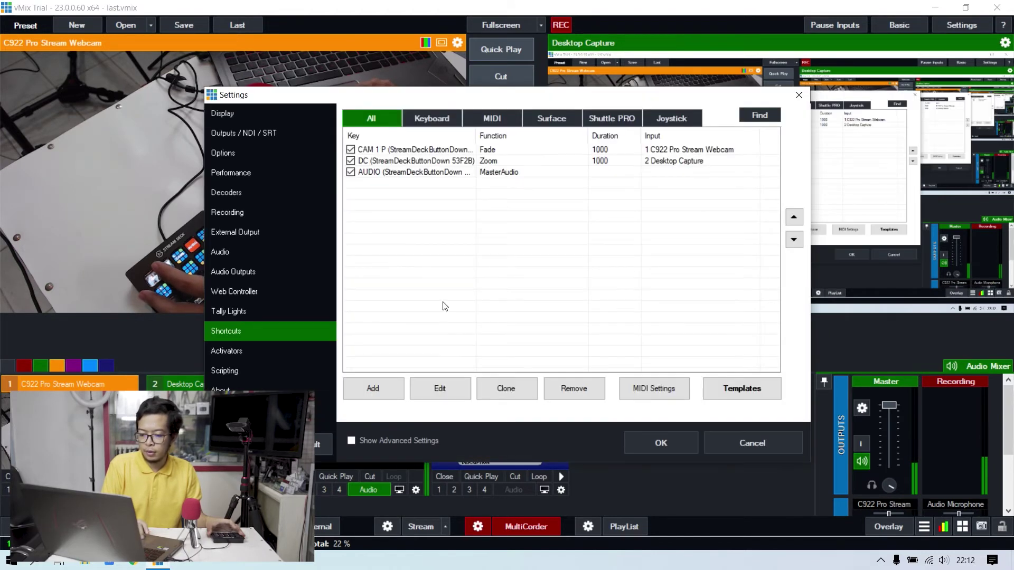
{"action": "left_click", "coordinate": [378, 390]}
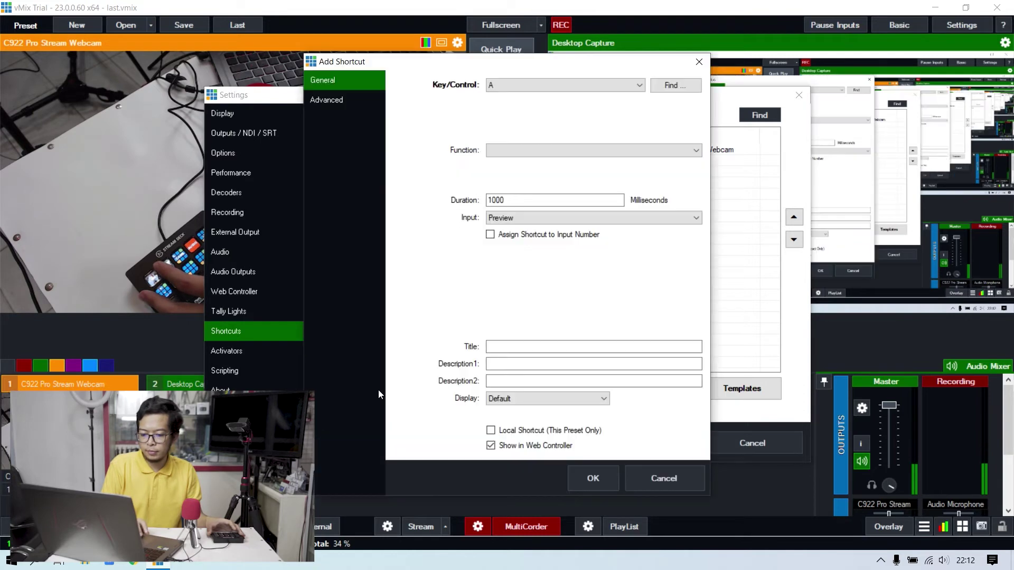
{"action": "left_click", "coordinate": [668, 86]}
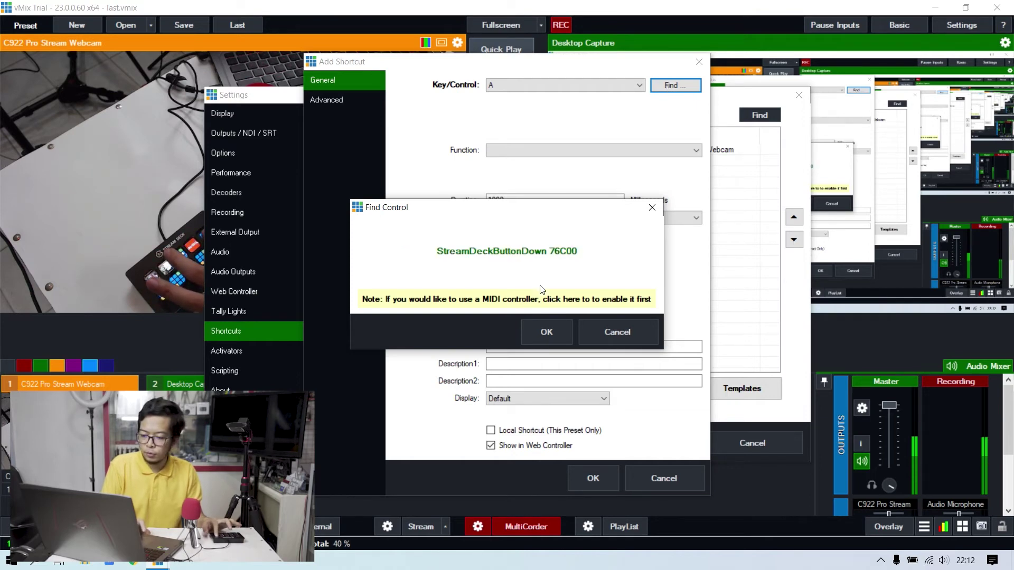
{"action": "left_click", "coordinate": [549, 325]}
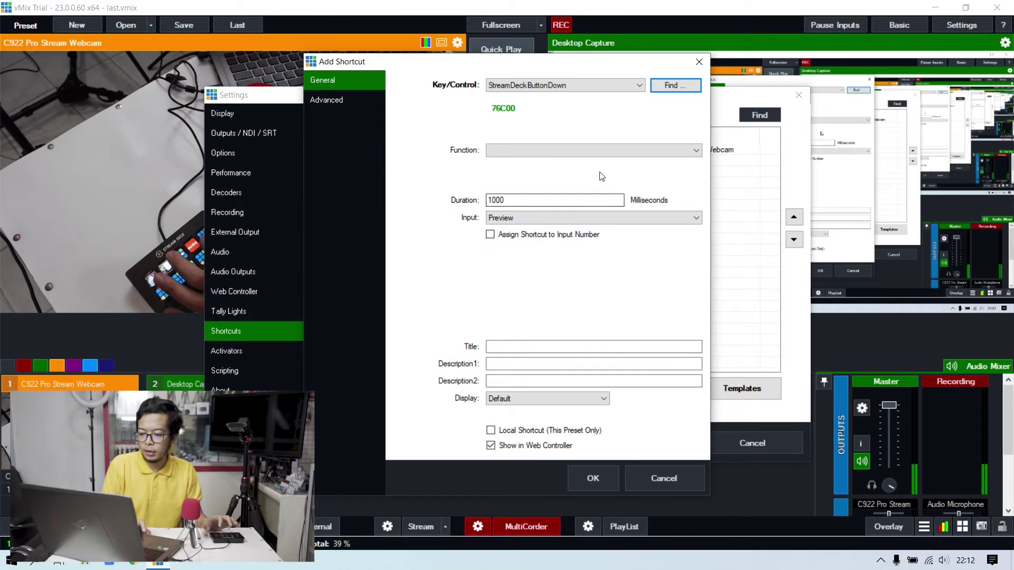
Set the shortcut's function to OverlayInput1 and its input to 4 Title 0- The Classic Blue.gtzip.
{"action": "left_click", "coordinate": [625, 152]}
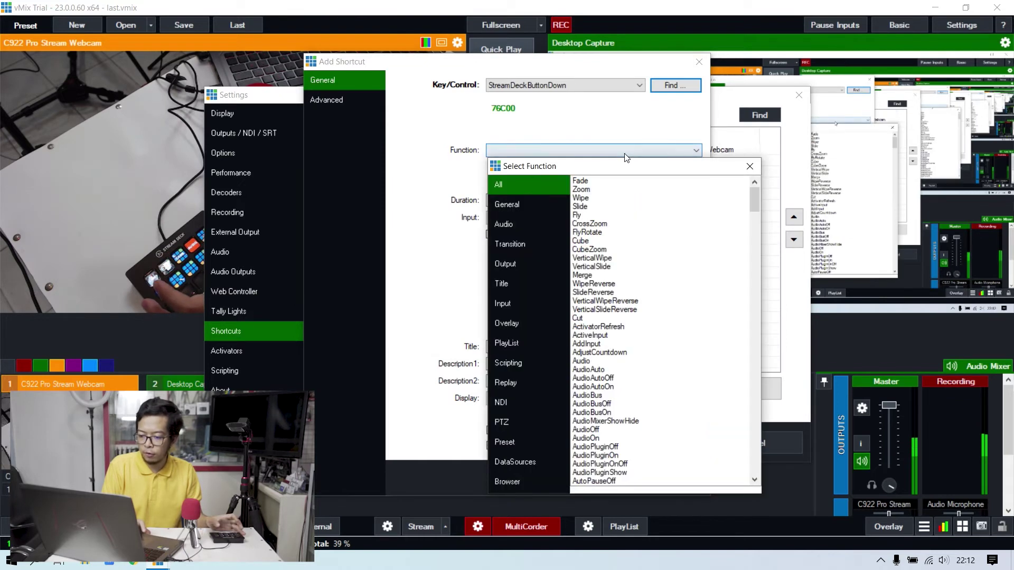
{"action": "left_click", "coordinate": [532, 324]}
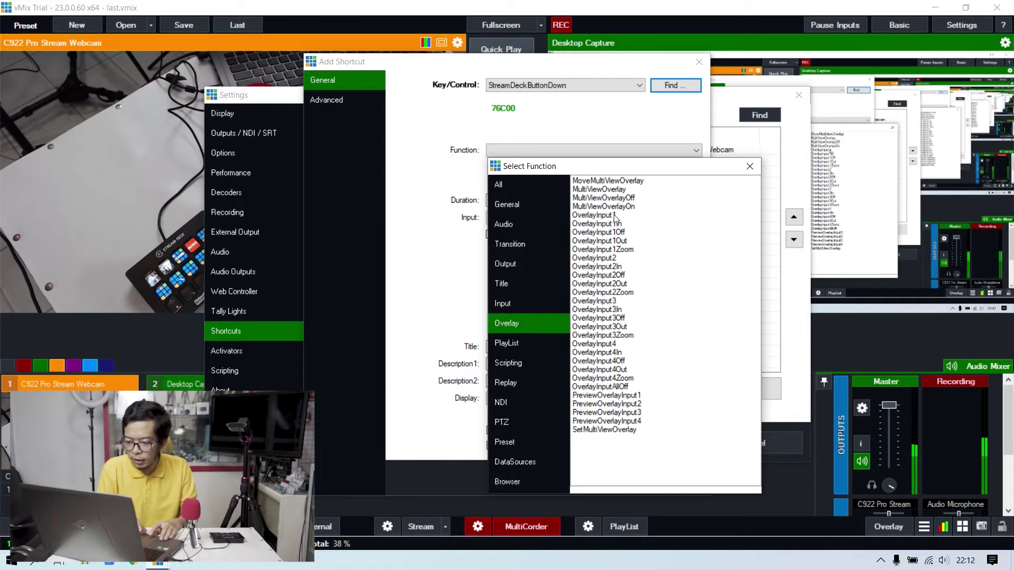
{"action": "double_click", "coordinate": [614, 215]}
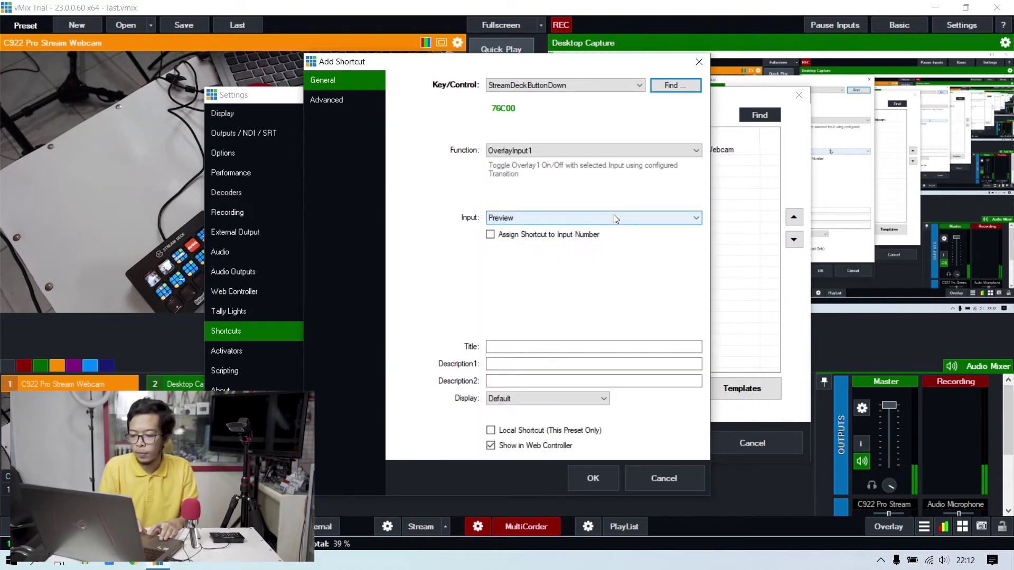
{"action": "left_click", "coordinate": [614, 215]}
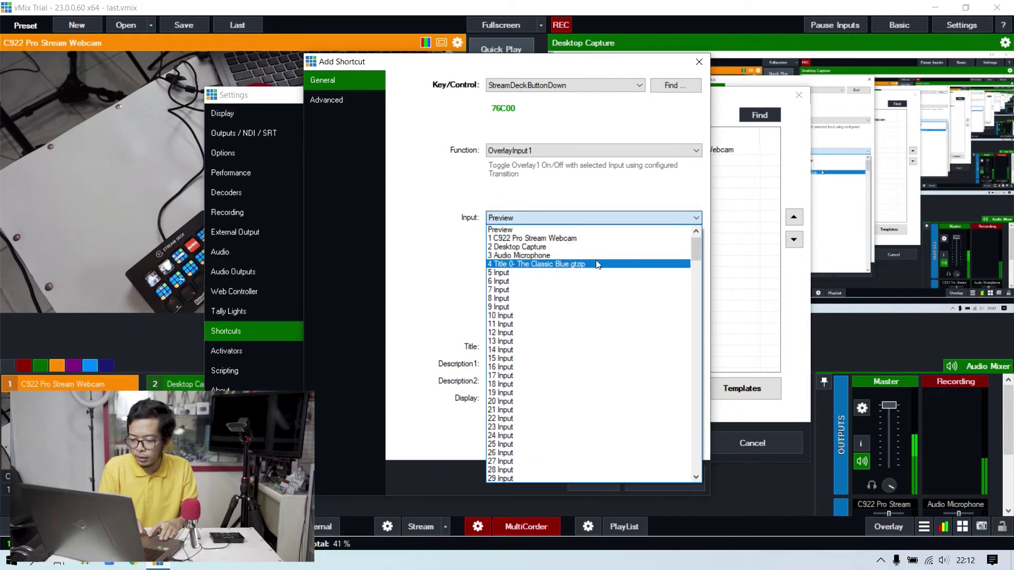
{"action": "left_click", "coordinate": [597, 264]}
Set the overlay shortcut's display to Thumbnail and save the shortcut.
{"action": "left_click", "coordinate": [553, 397]}
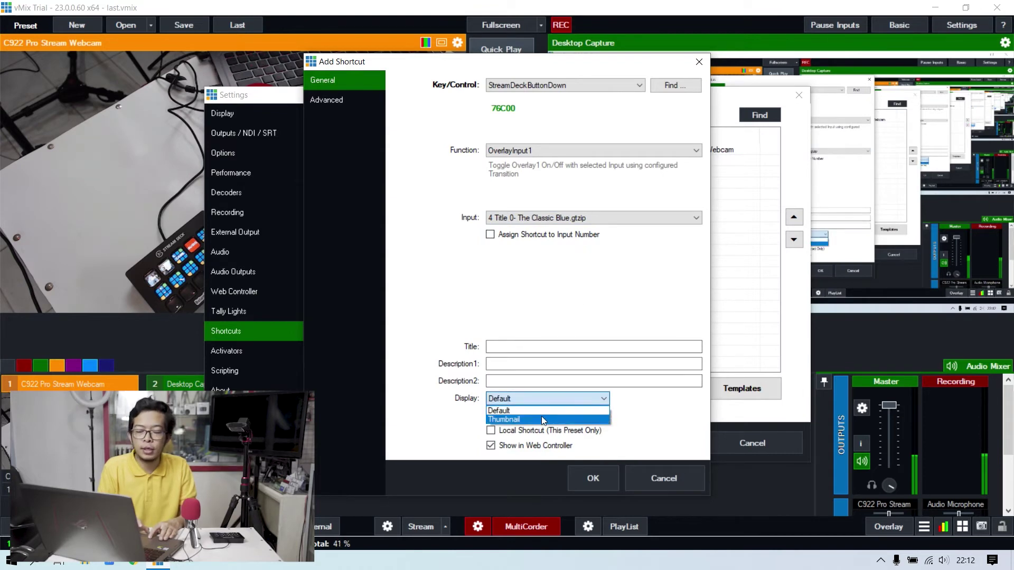
{"action": "left_click", "coordinate": [542, 418]}
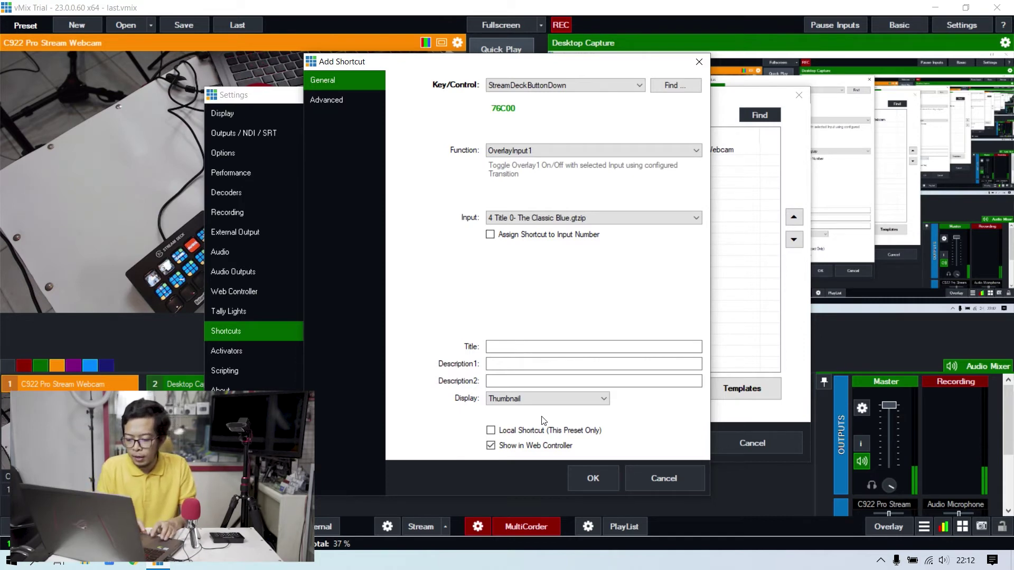
{"action": "left_click", "coordinate": [593, 478]}
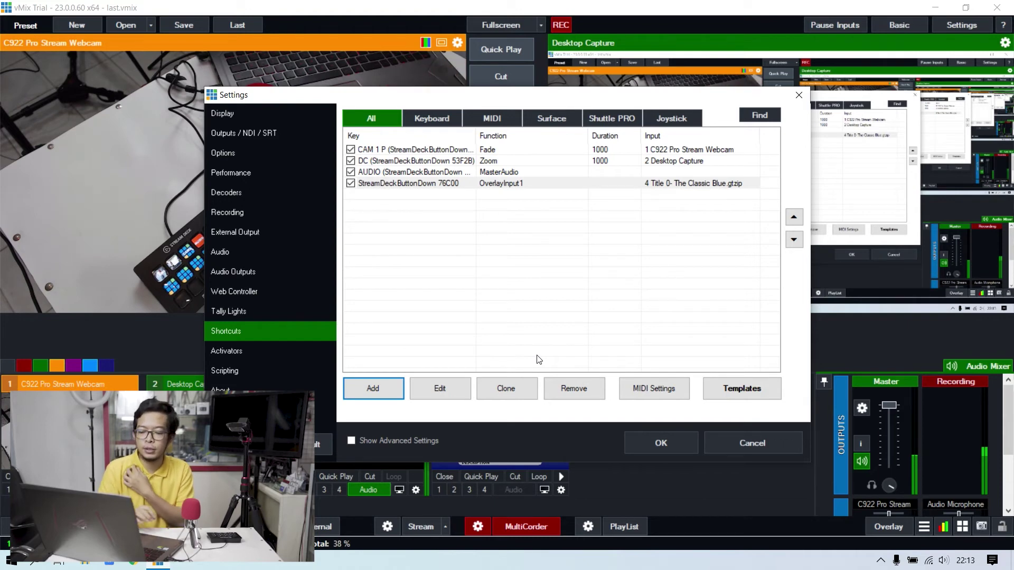
Add another shortcut on Stream Deck key 51C84 and set its function to StartStopRecording.
{"action": "left_click", "coordinate": [383, 389]}
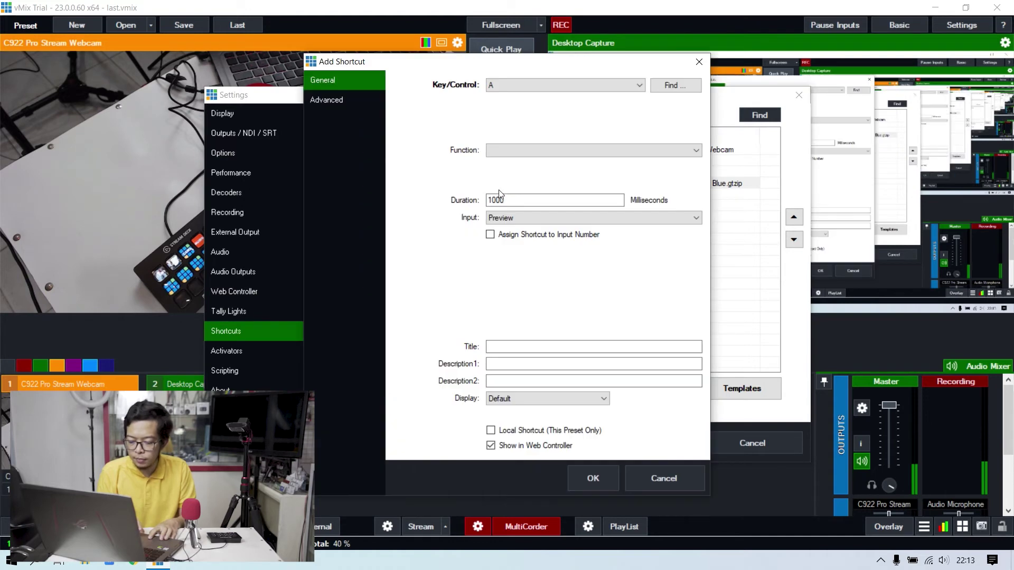
{"action": "left_click", "coordinate": [667, 86]}
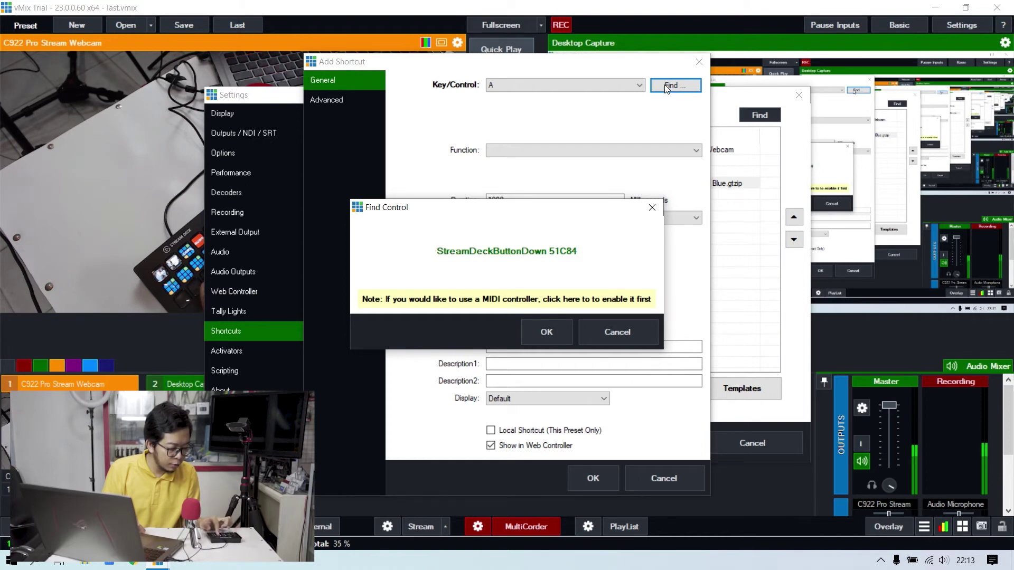
{"action": "left_click", "coordinate": [556, 324]}
{"action": "left_click", "coordinate": [616, 153]}
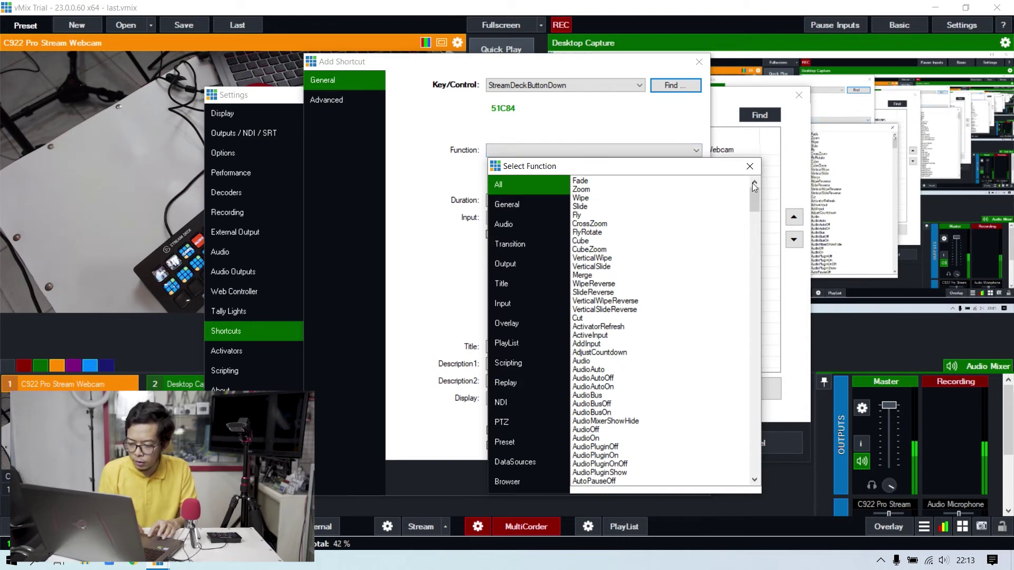
{"action": "mouse_move", "coordinate": [756, 203]}
{"action": "left_mouse_down"}
{"action": "mouse_move", "coordinate": [749, 316]}
{"action": "mouse_move", "coordinate": [716, 456]}
{"action": "left_mouse_up"}
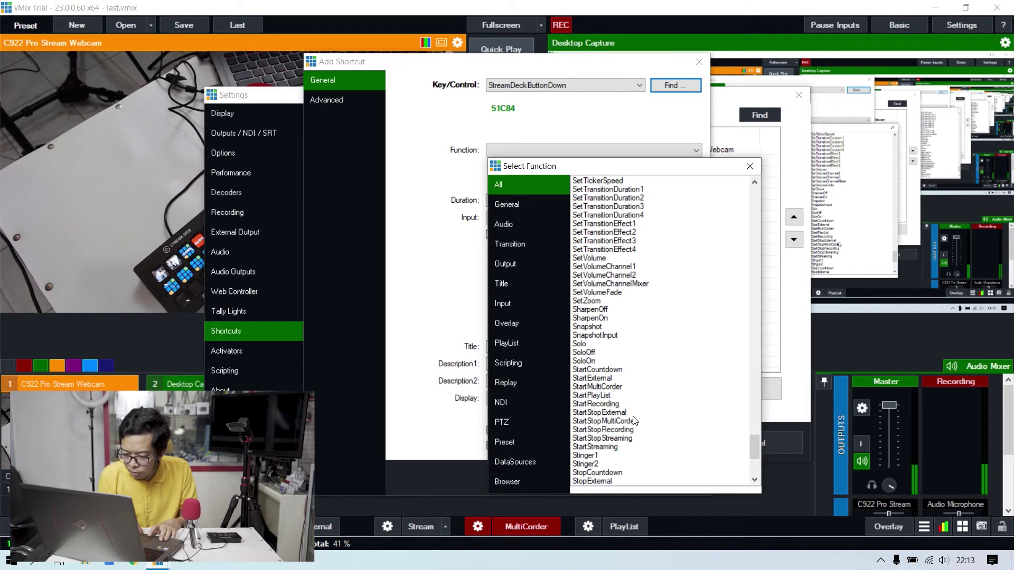
{"action": "double_click", "coordinate": [630, 430]}
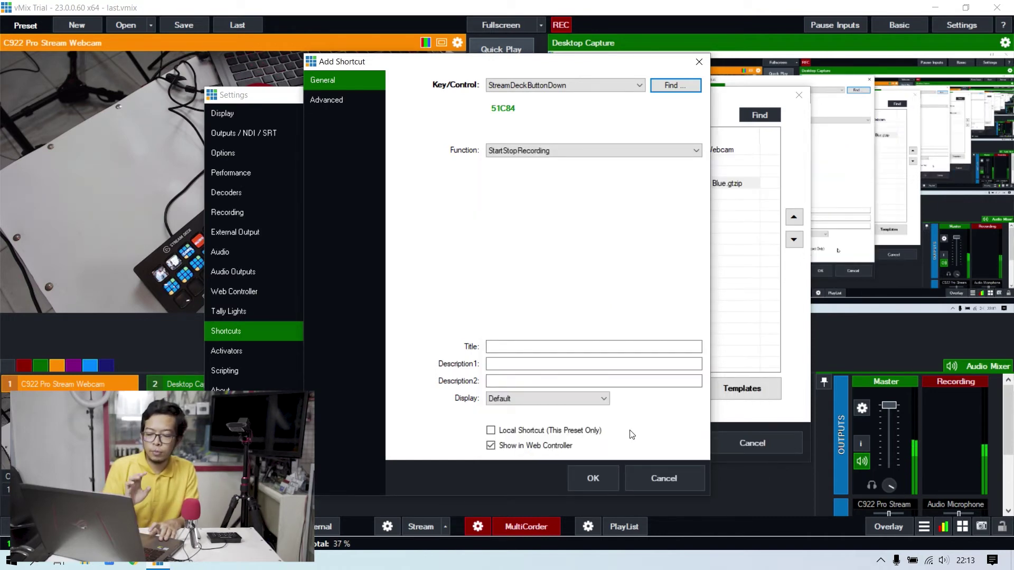
Title the recording shortcut REC and save it.
{"action": "left_click", "coordinate": [575, 346]}
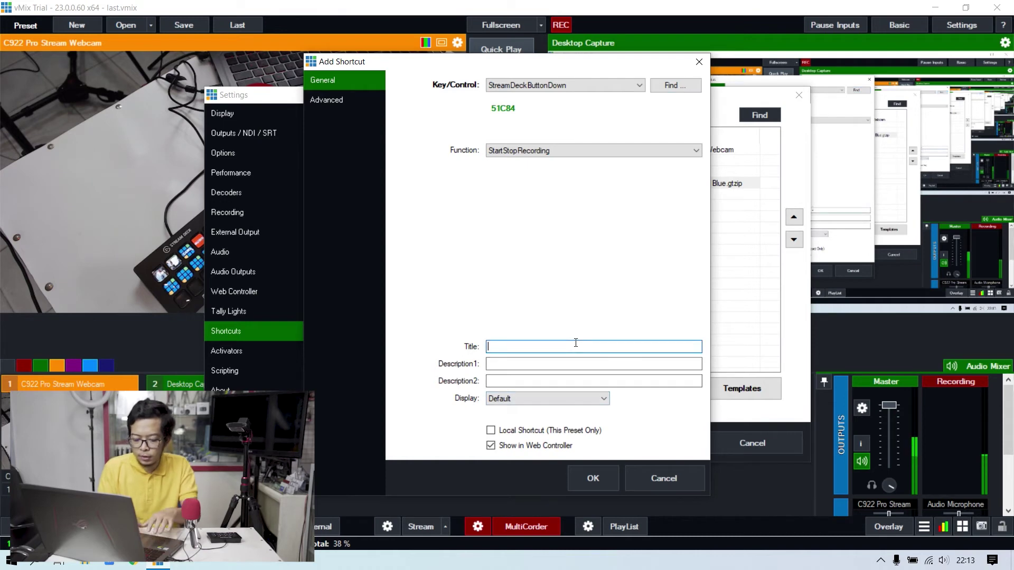
{"action": "type", "text": "REC"}
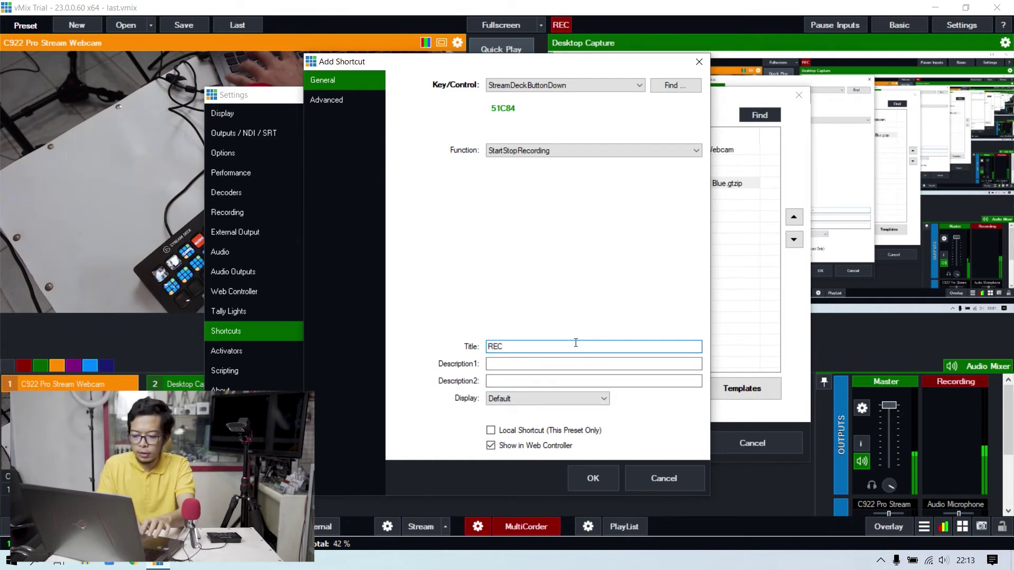
{"action": "left_click", "coordinate": [593, 479]}
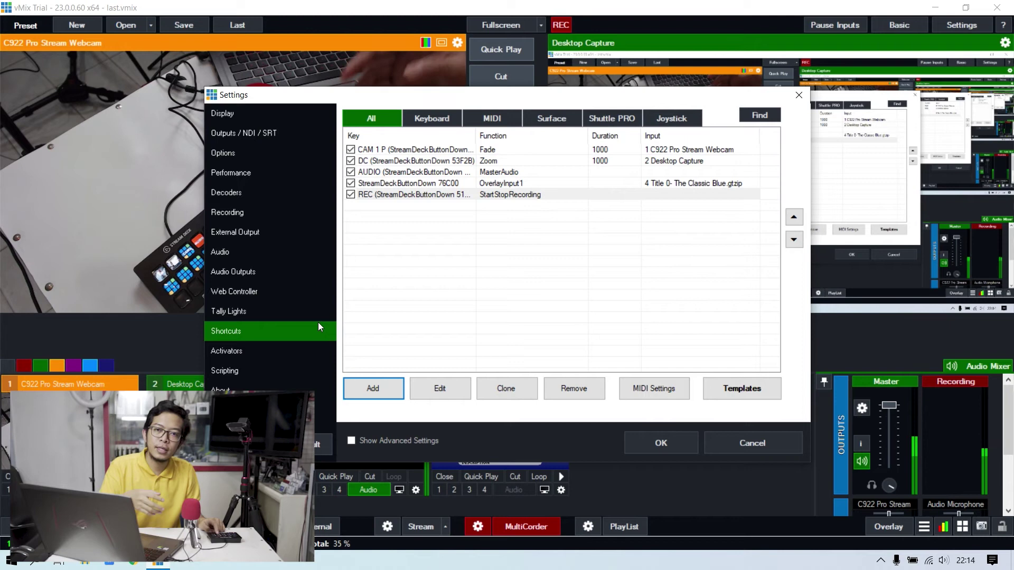
Add an activator for the Stream Deck key used by the REC shortcut and set its event to Default.
{"action": "left_click", "coordinate": [290, 354]}
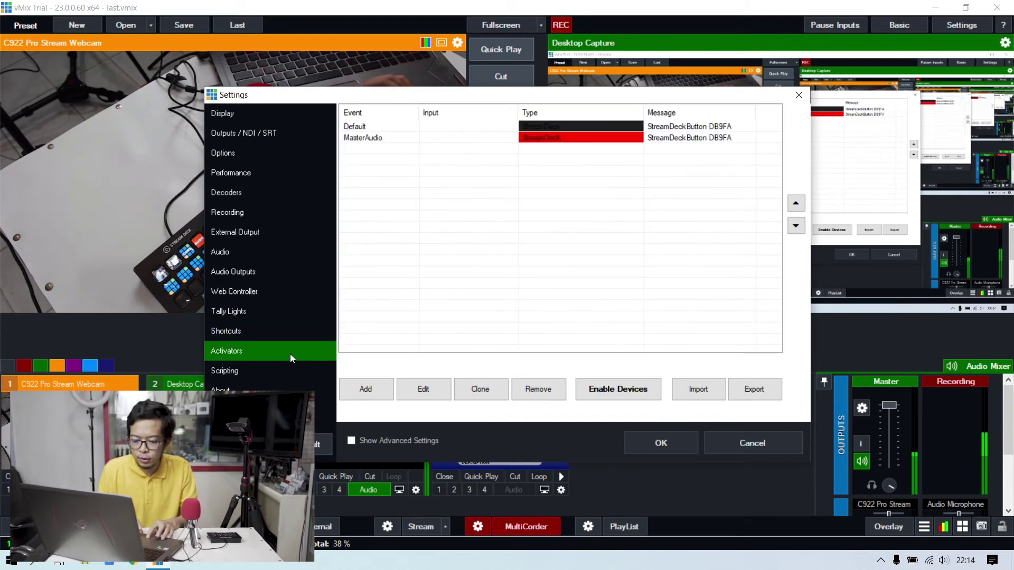
{"action": "left_click", "coordinate": [368, 392]}
{"action": "left_click", "coordinate": [635, 174]}
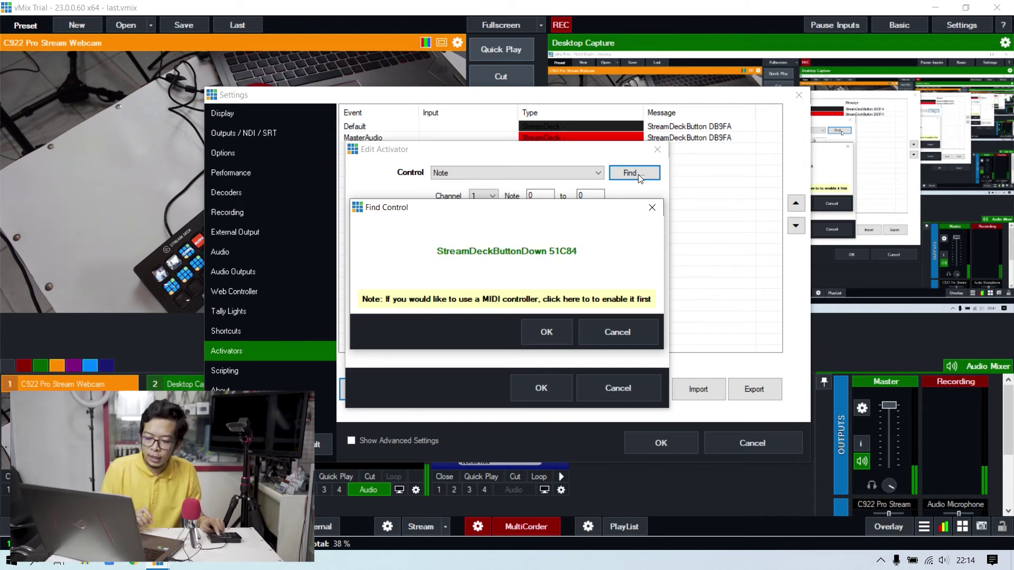
{"action": "left_click", "coordinate": [549, 332]}
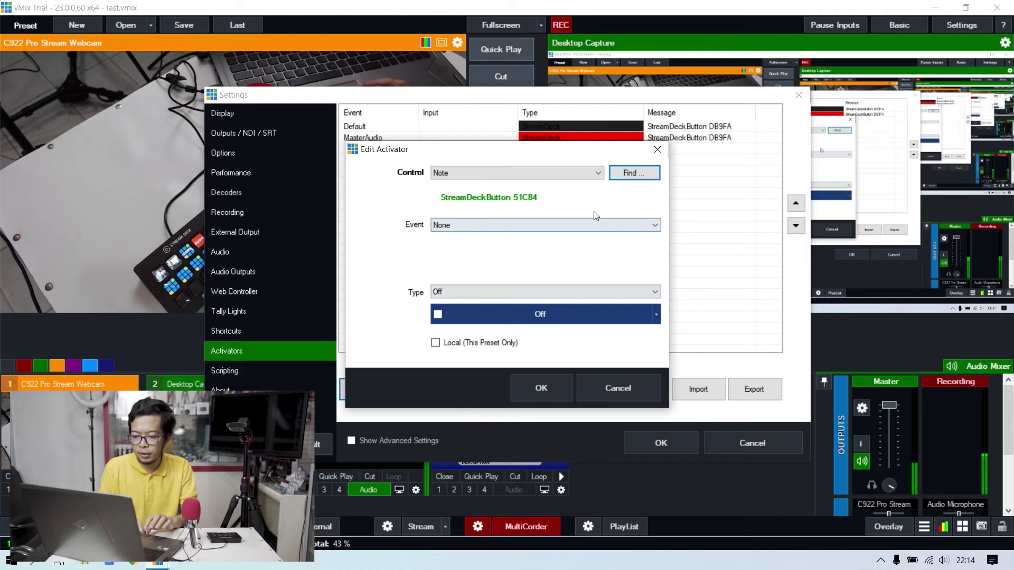
{"action": "left_click", "coordinate": [586, 228]}
{"action": "left_click", "coordinate": [577, 244]}
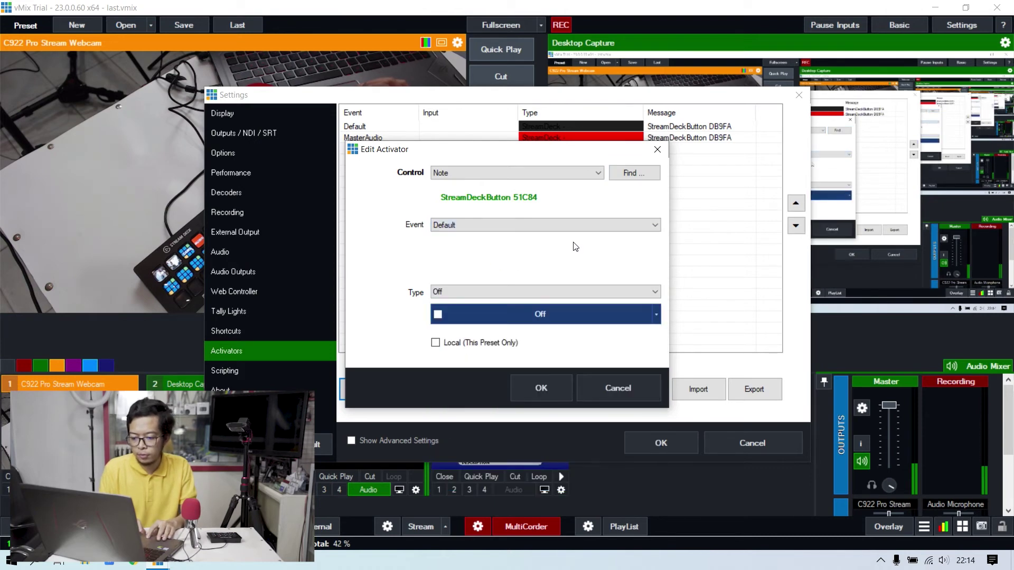
Set the REC key's Default activator to type StreamDeck, keep the near-black colour and save it.
{"action": "left_click", "coordinate": [559, 293]}
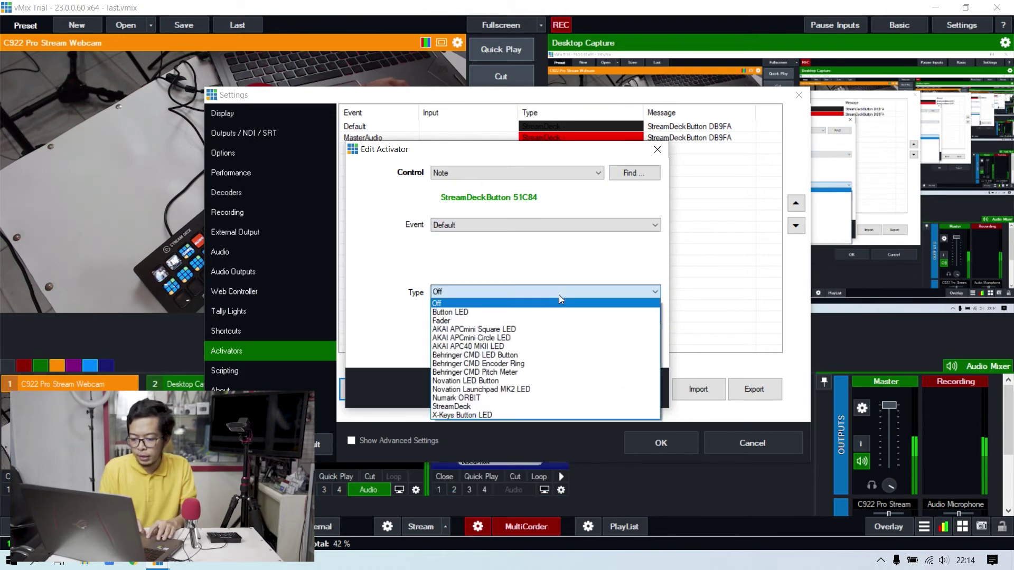
{"action": "left_click", "coordinate": [507, 406]}
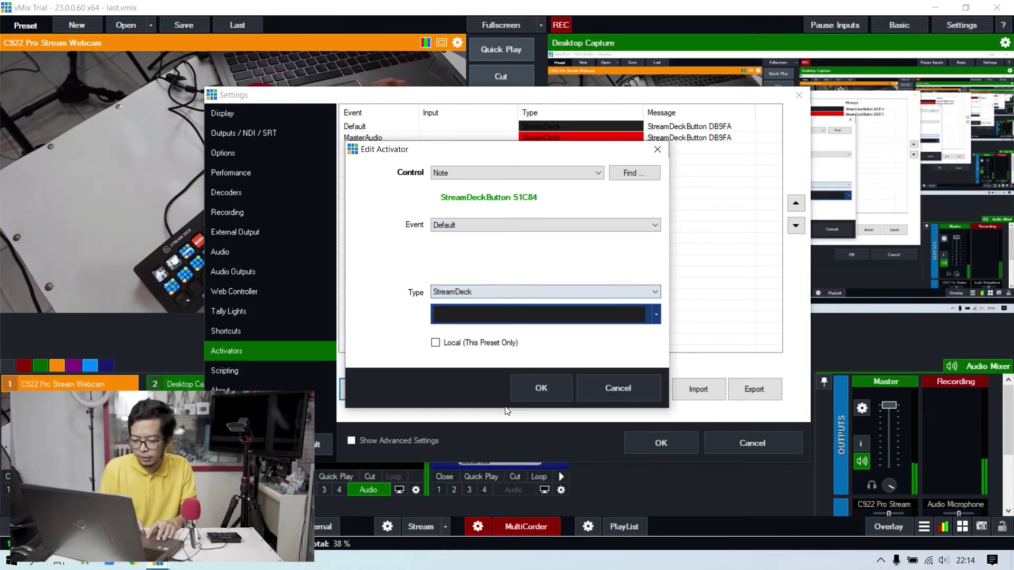
{"action": "left_click", "coordinate": [535, 395]}
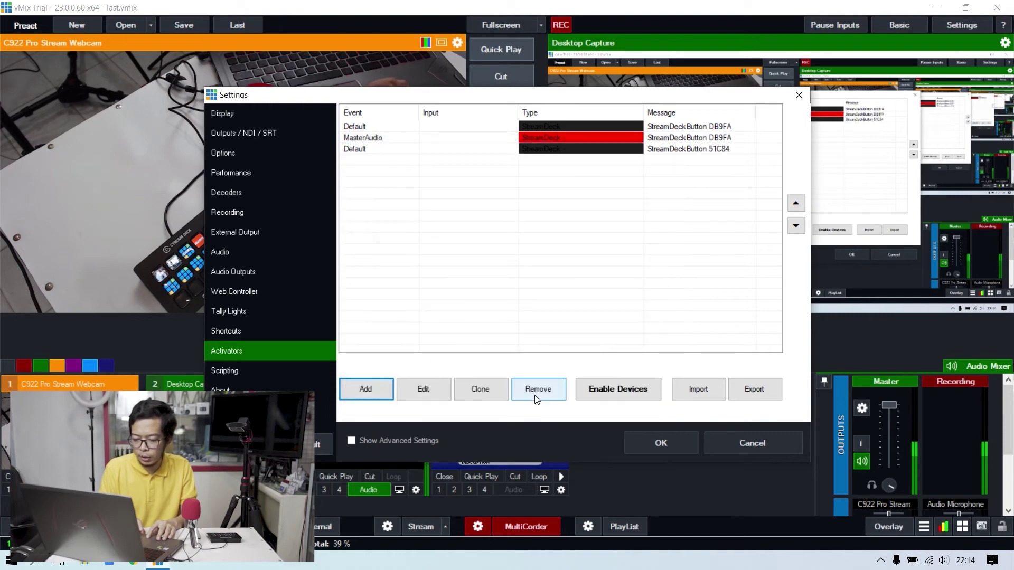
Add another activator for Stream Deck key 51C84 and set its event to Recording.
{"action": "left_click", "coordinate": [376, 397]}
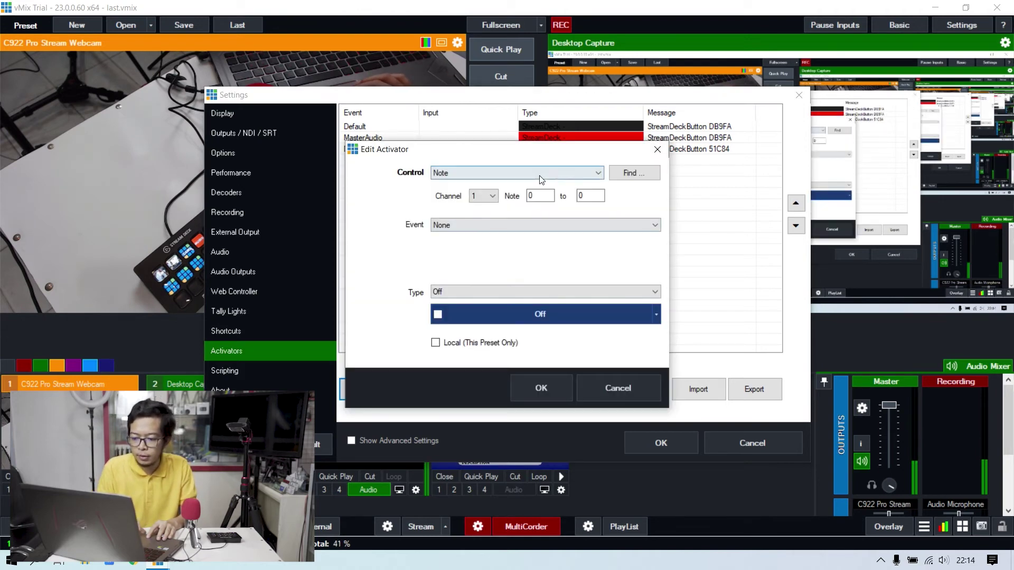
{"action": "left_click", "coordinate": [648, 175]}
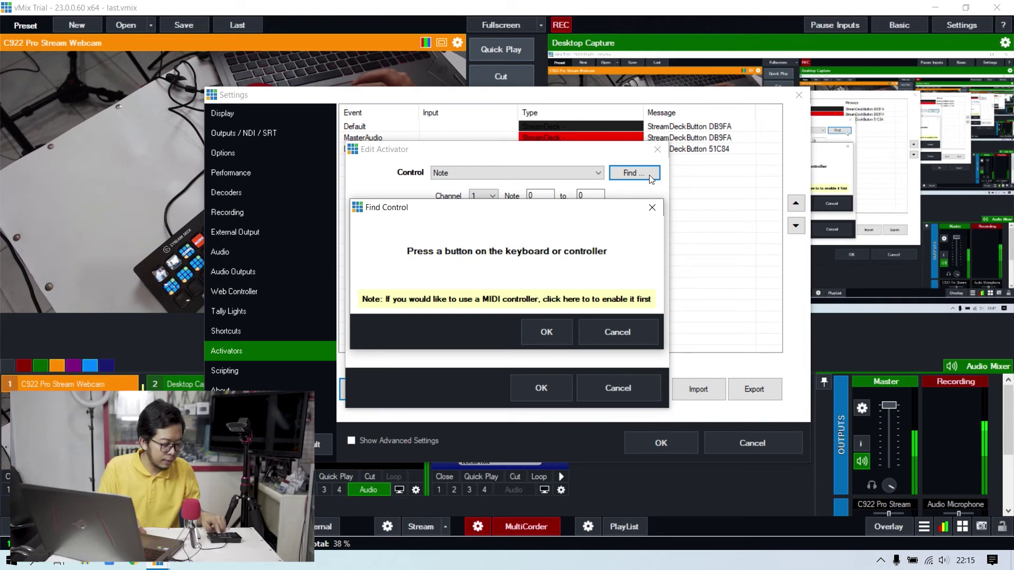
{"action": "left_click", "coordinate": [549, 332]}
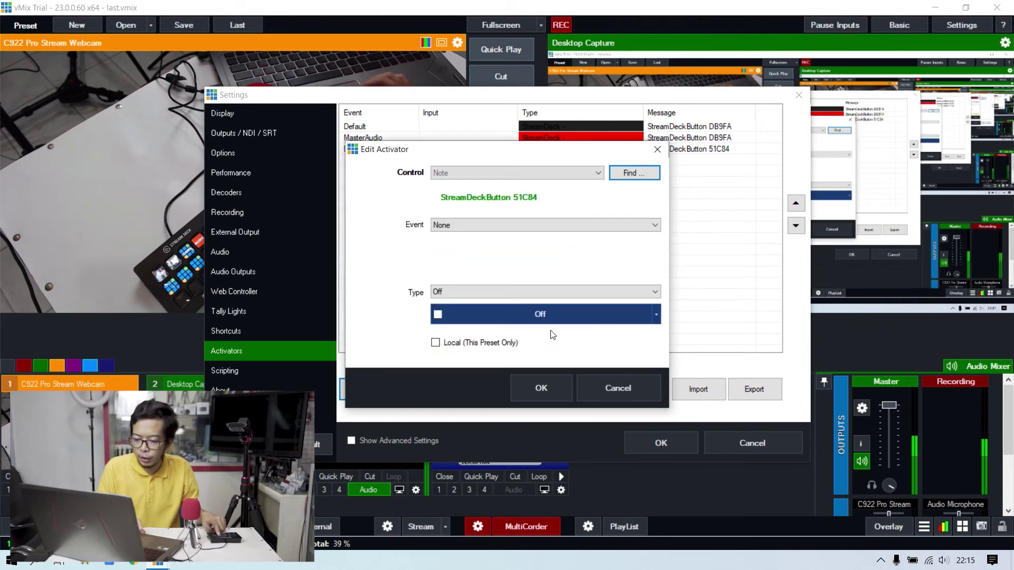
{"action": "left_click", "coordinate": [534, 226]}
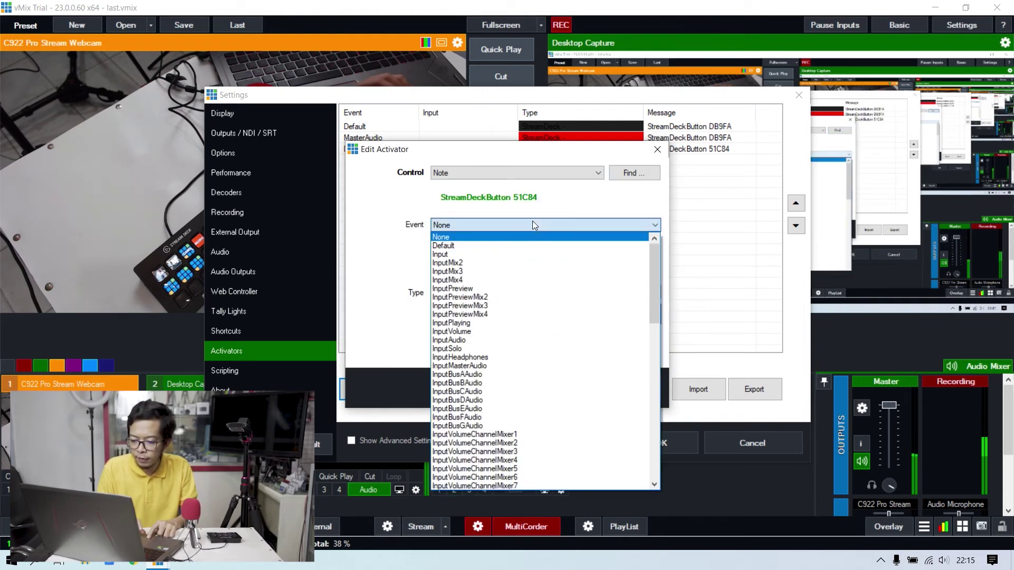
{"action": "left_click_drag", "start_coordinate": [655, 296], "coordinate": [642, 471]}
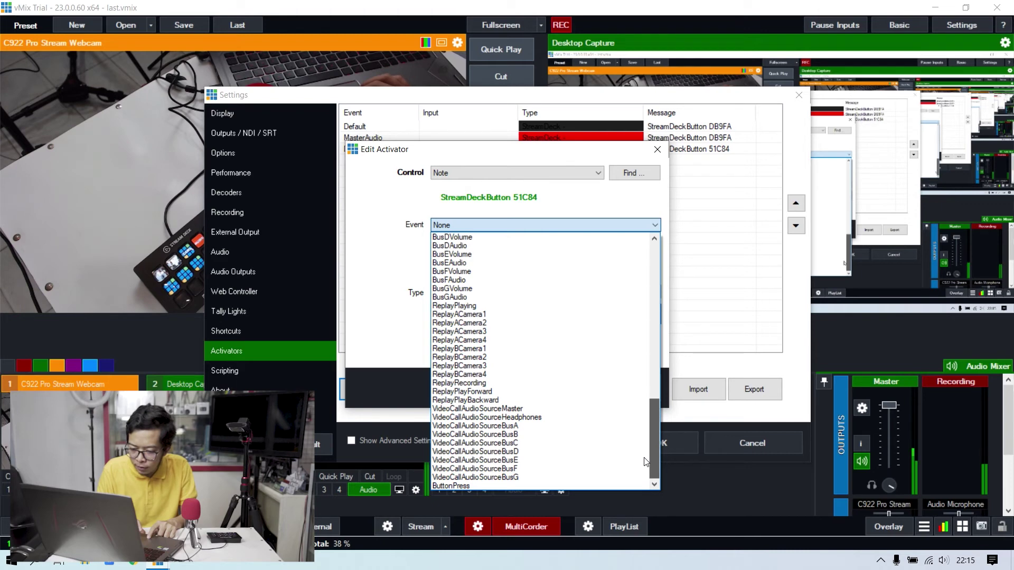
{"action": "left_click_drag", "start_coordinate": [644, 454], "coordinate": [647, 406]}
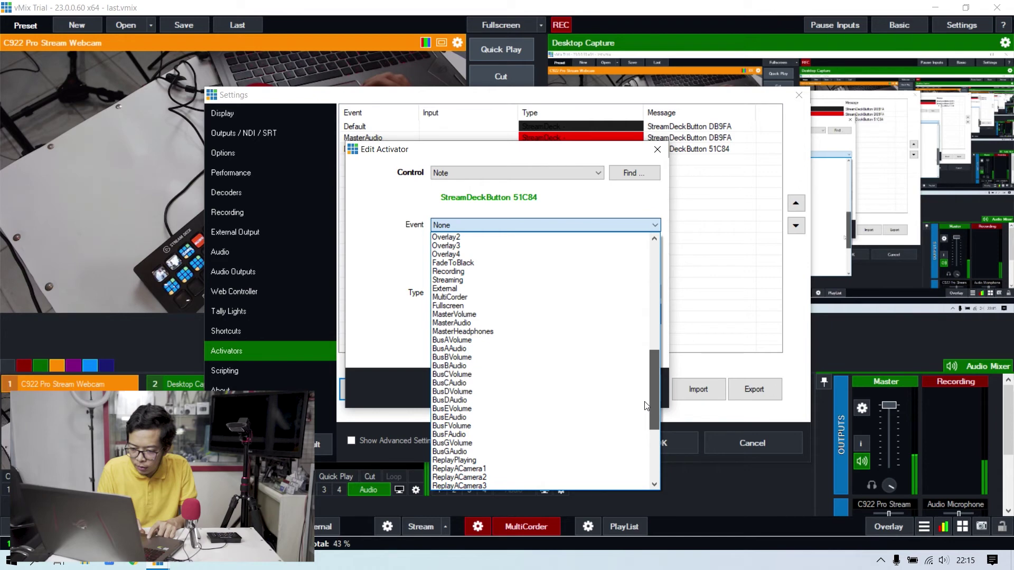
{"action": "left_click", "coordinate": [503, 271]}
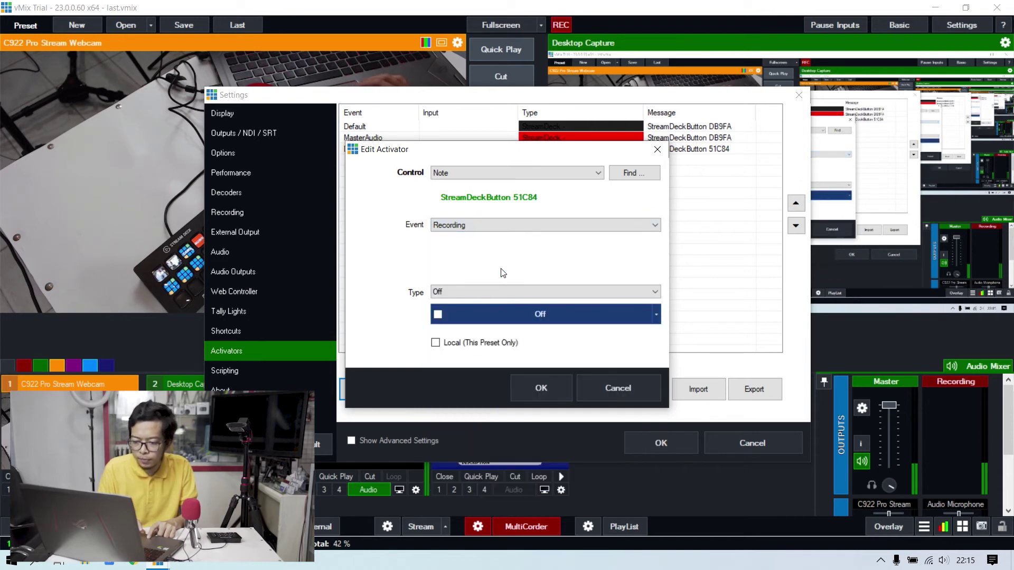
Set the Recording activator to type StreamDeck with the bright red colour, save it and confirm the settings.
{"action": "left_click", "coordinate": [530, 294]}
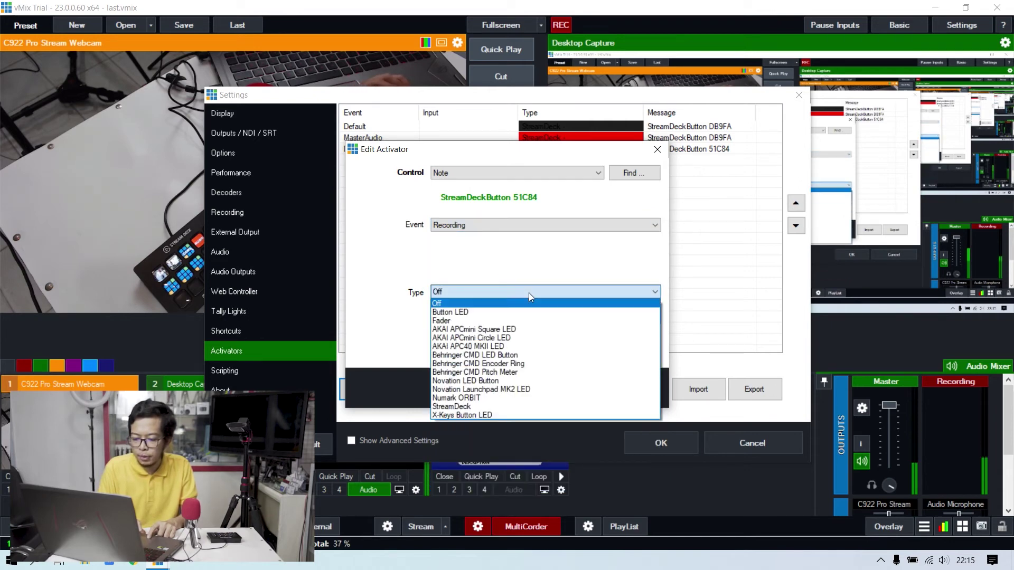
{"action": "left_click", "coordinate": [471, 406]}
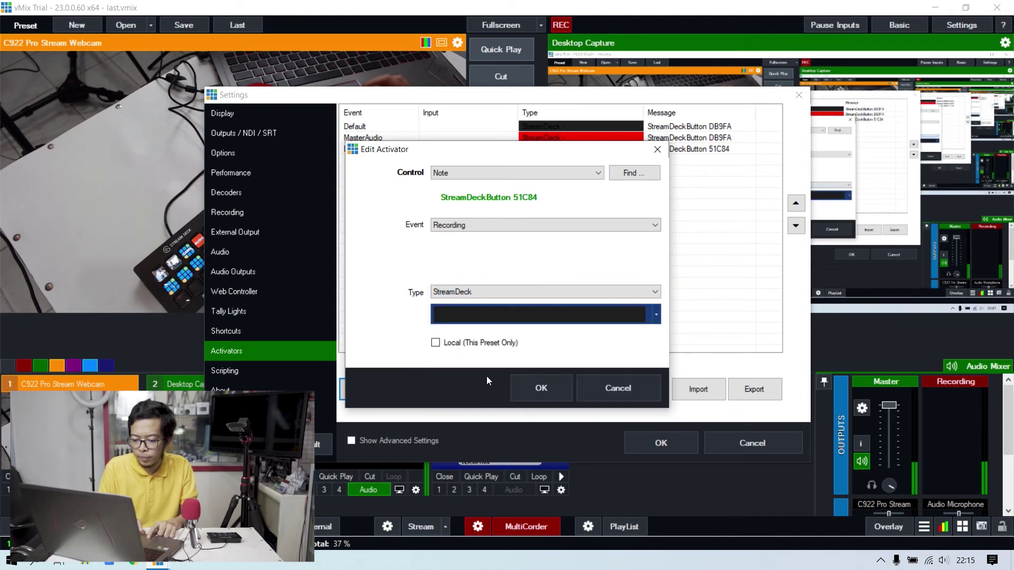
{"action": "left_click", "coordinate": [554, 317]}
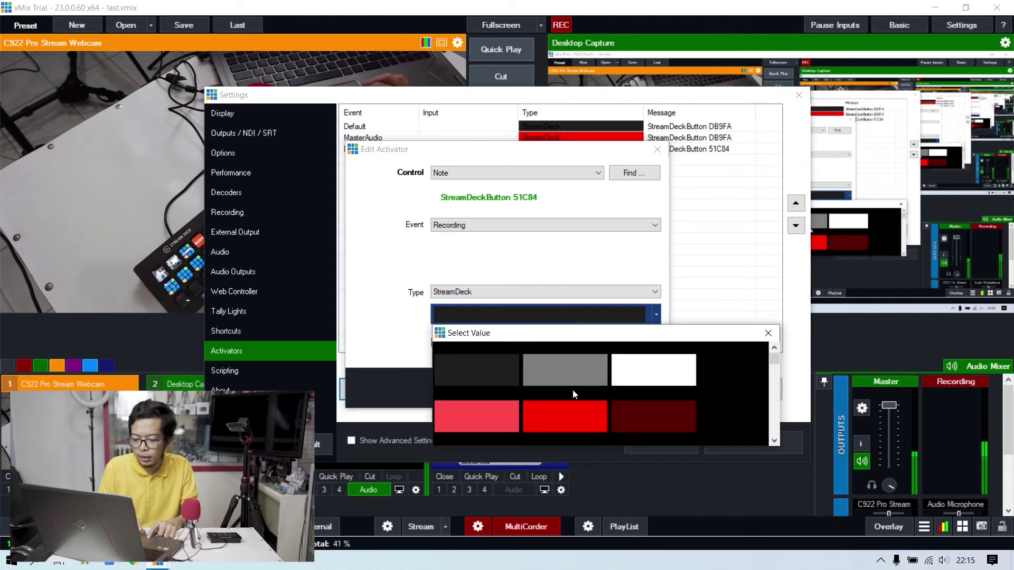
{"action": "left_click", "coordinate": [573, 412]}
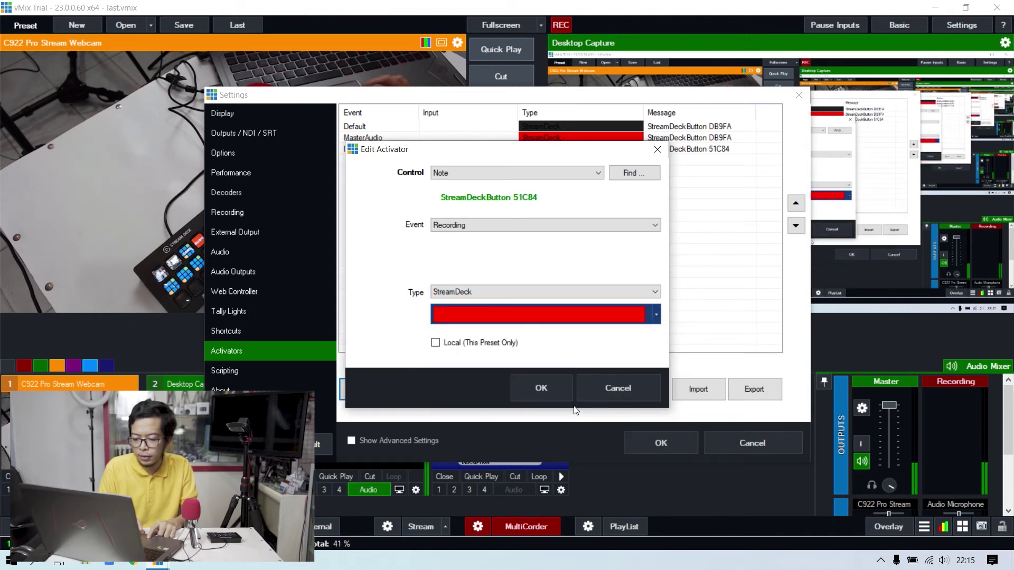
{"action": "left_click", "coordinate": [541, 388]}
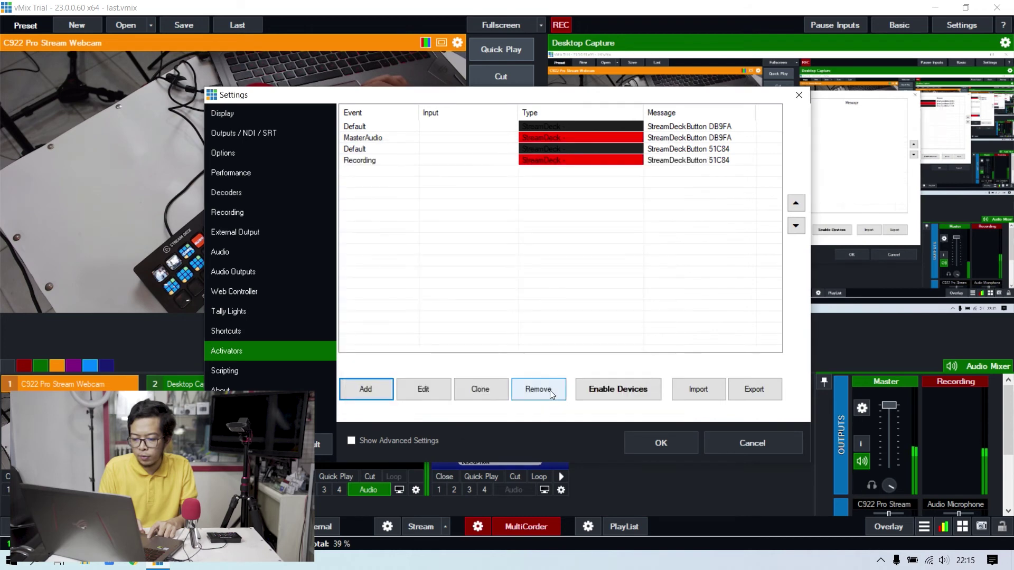
{"action": "left_click", "coordinate": [676, 441]}
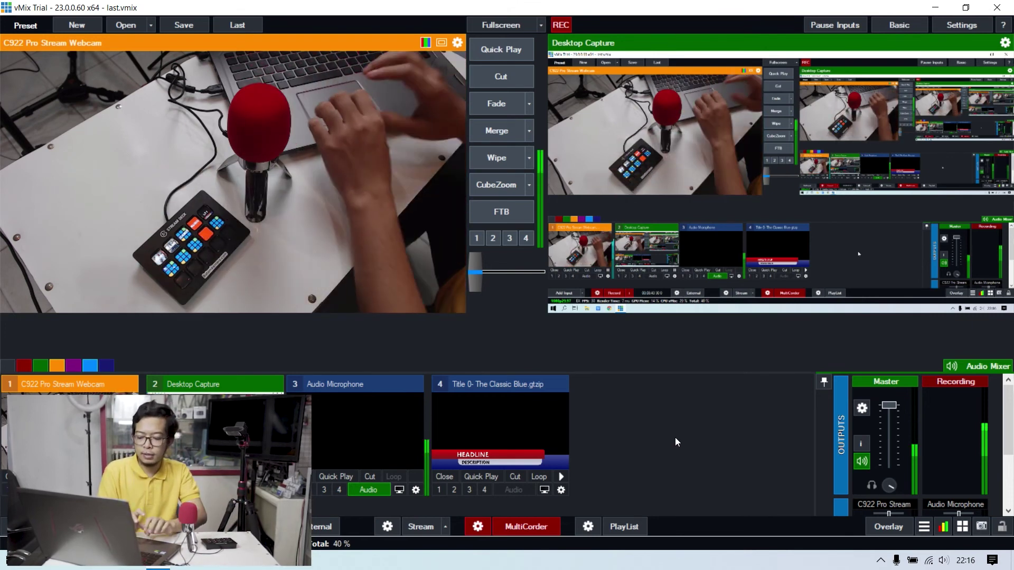
Review the configured shortcuts in the Shortcuts window and its editing page, then close them.
{"action": "left_click", "coordinate": [961, 529]}
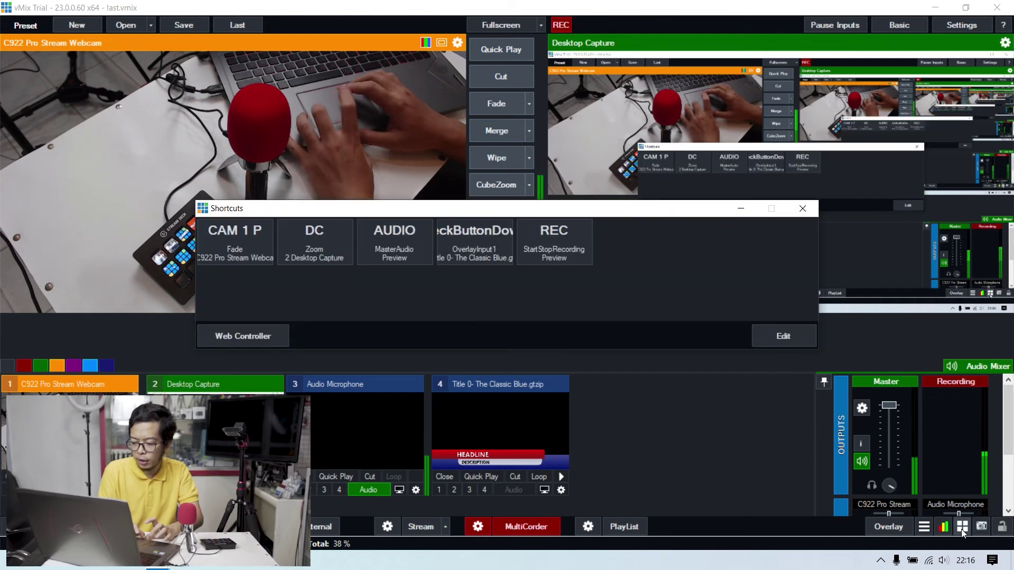
{"action": "left_click", "coordinate": [788, 338]}
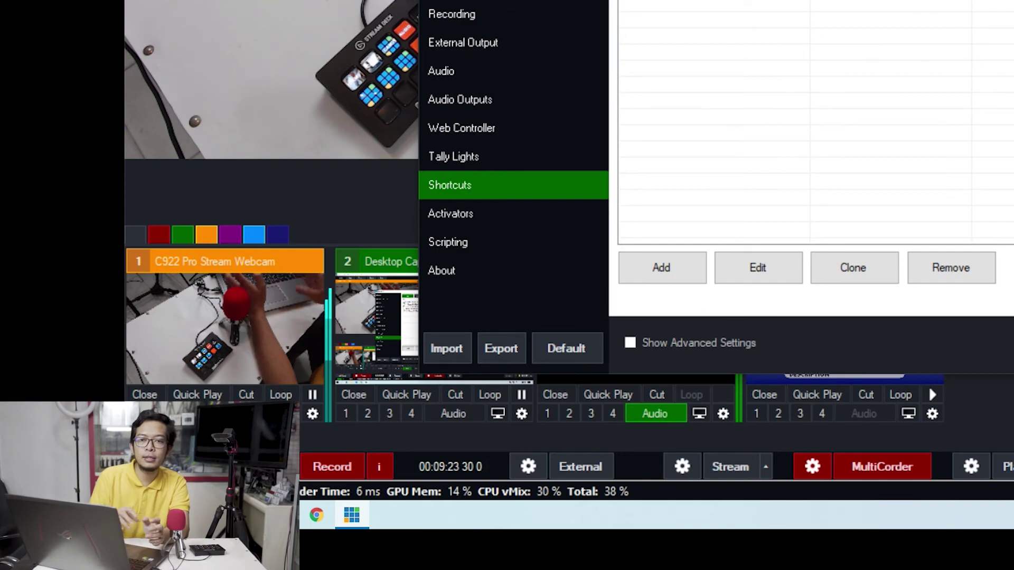
{"action": "key", "text": "Escape"}
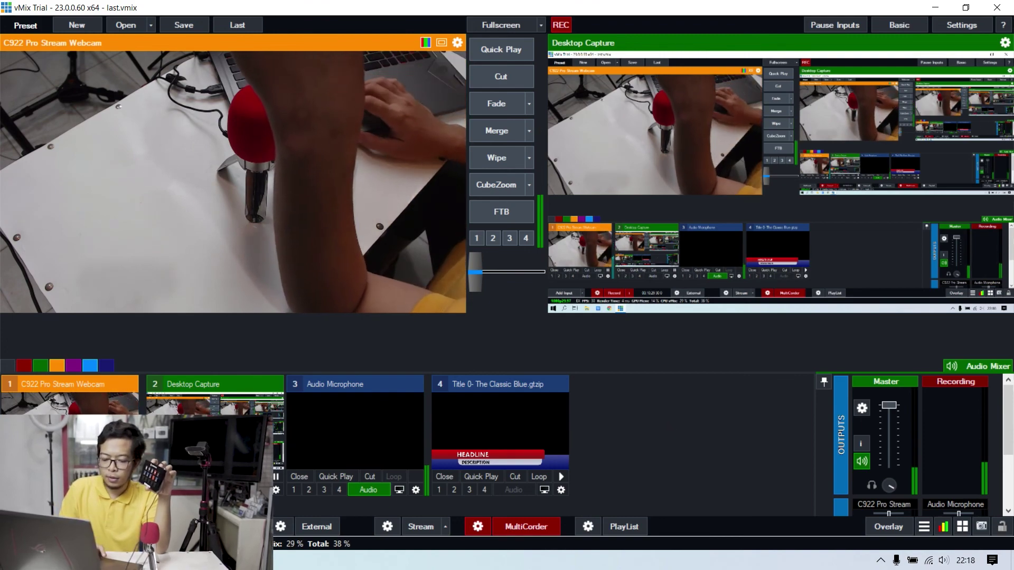
Switch to the Stream Deck app by searching for "strea".
{"action": "key", "text": "super"}
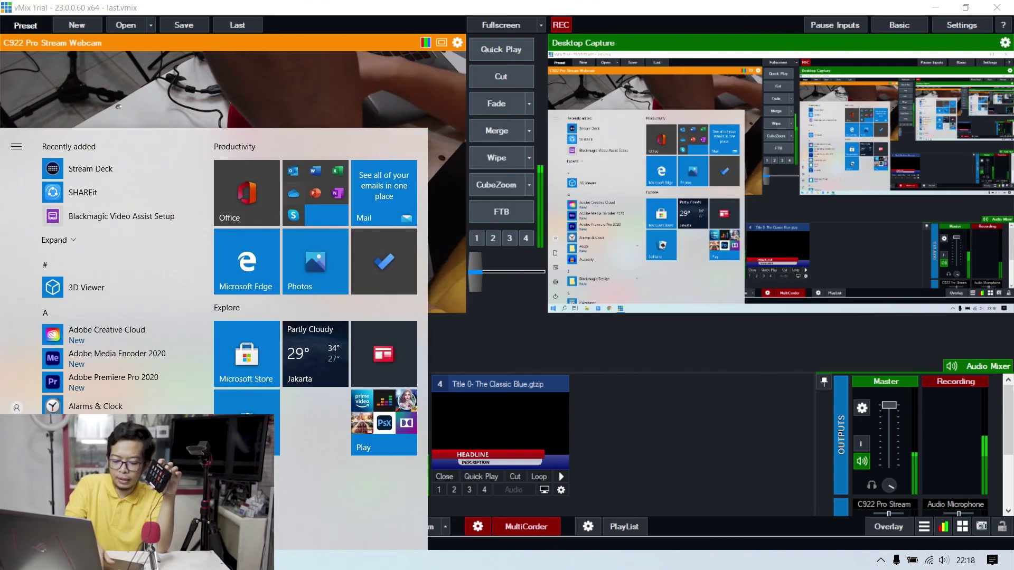
{"action": "type", "text": "strea"}
{"action": "key", "text": "Return"}
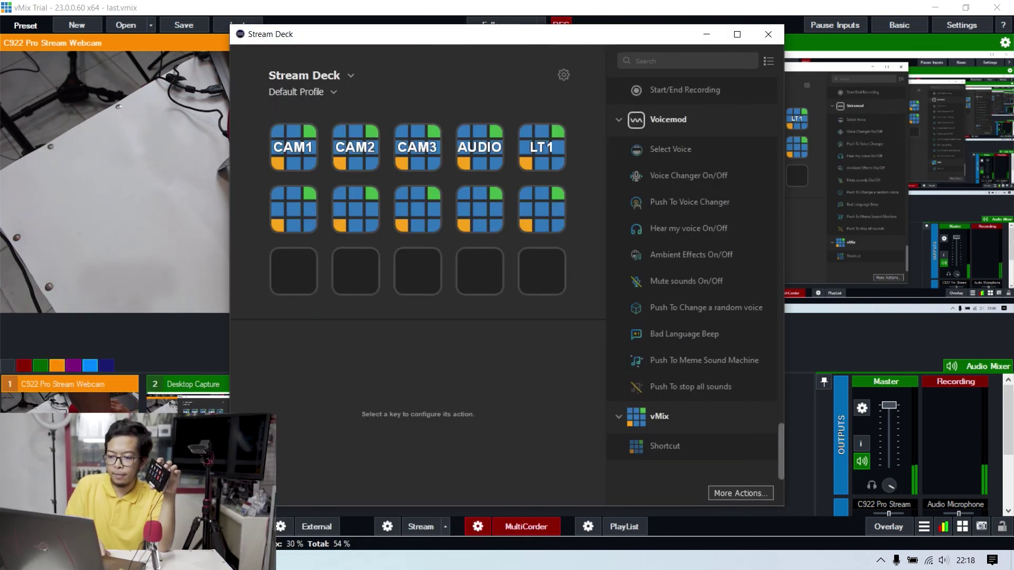
Assign the Create Folder action to the last key of the third row and open the folder.
{"action": "scroll", "coordinate": [642, 142], "scroll_direction": "up", "scroll_amount": 15}
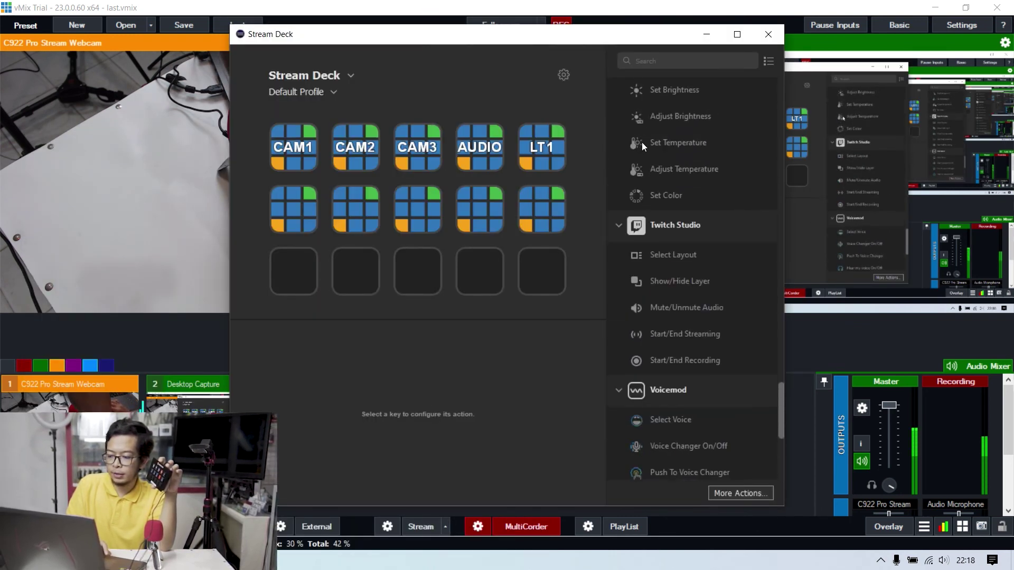
{"action": "scroll", "coordinate": [642, 142], "scroll_direction": "up", "scroll_amount": 12}
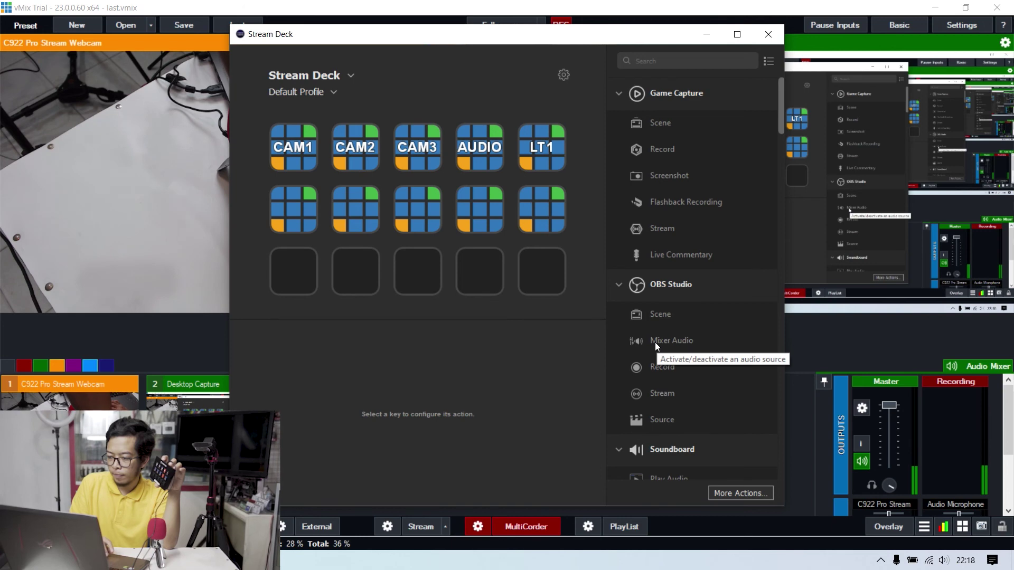
{"action": "scroll", "coordinate": [675, 292], "scroll_direction": "down", "scroll_amount": 6}
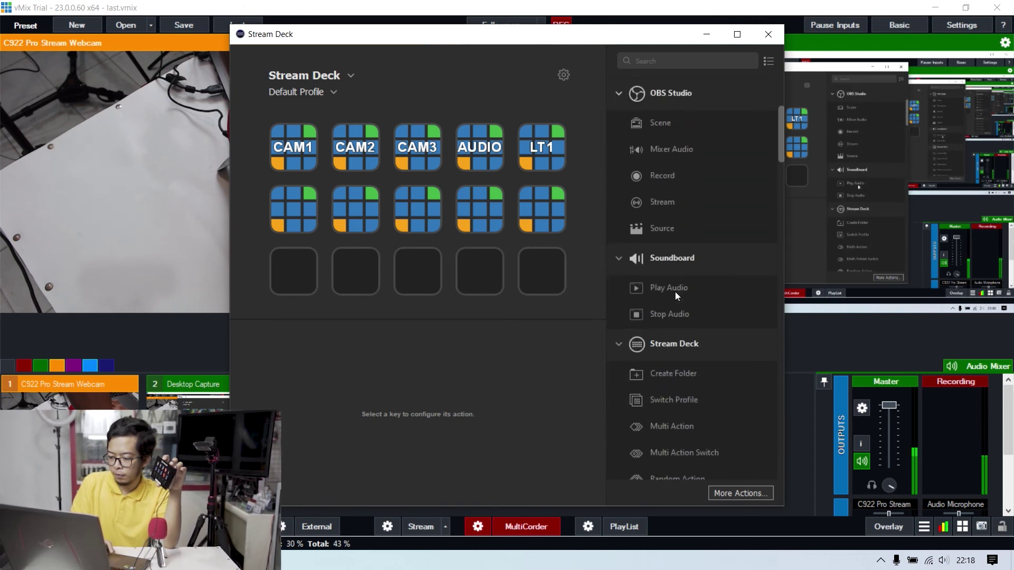
{"action": "scroll", "coordinate": [675, 295], "scroll_direction": "down", "scroll_amount": 1}
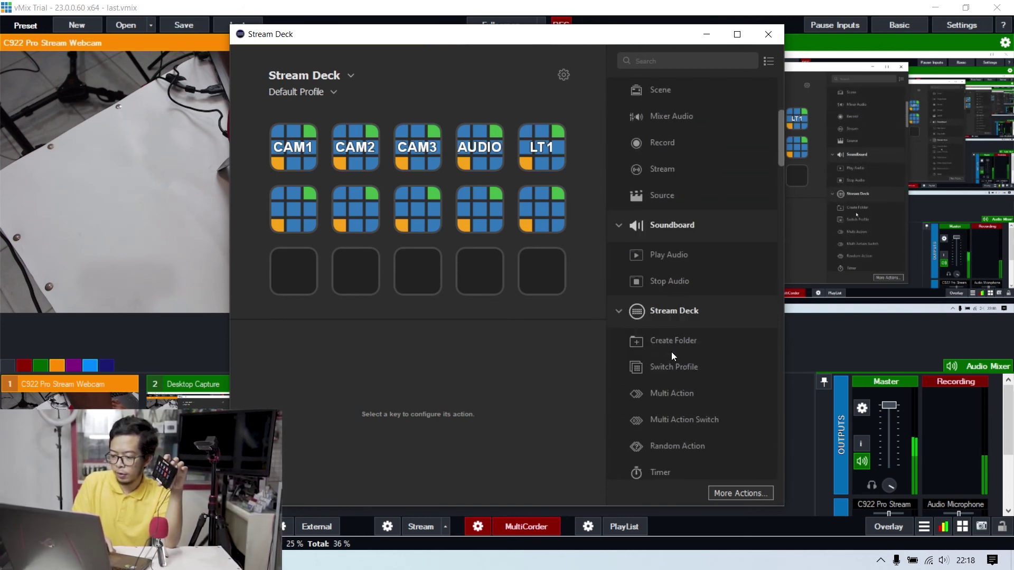
{"action": "left_click_drag", "start_coordinate": [690, 344], "coordinate": [555, 273]}
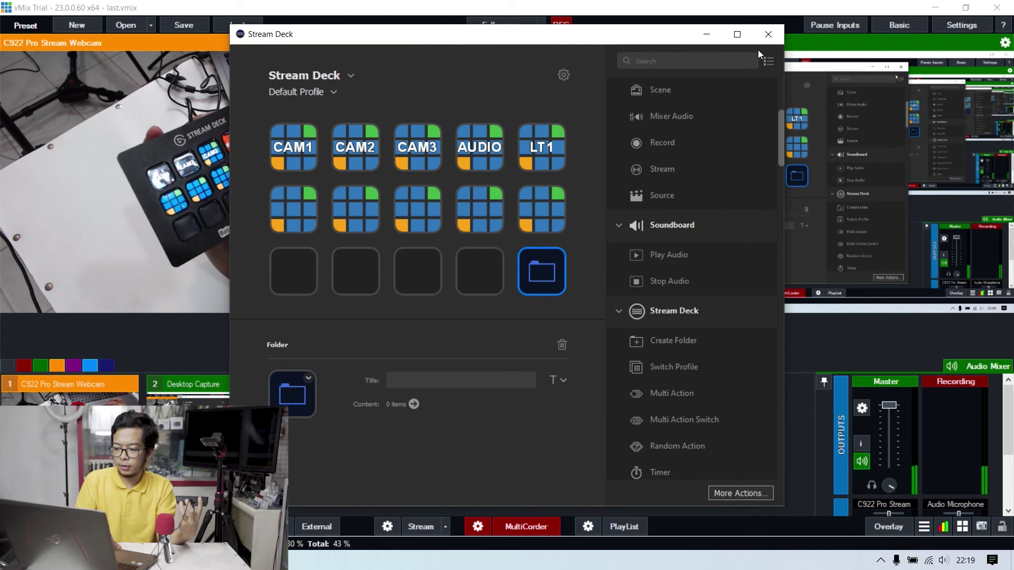
{"action": "left_click", "coordinate": [584, 270]}
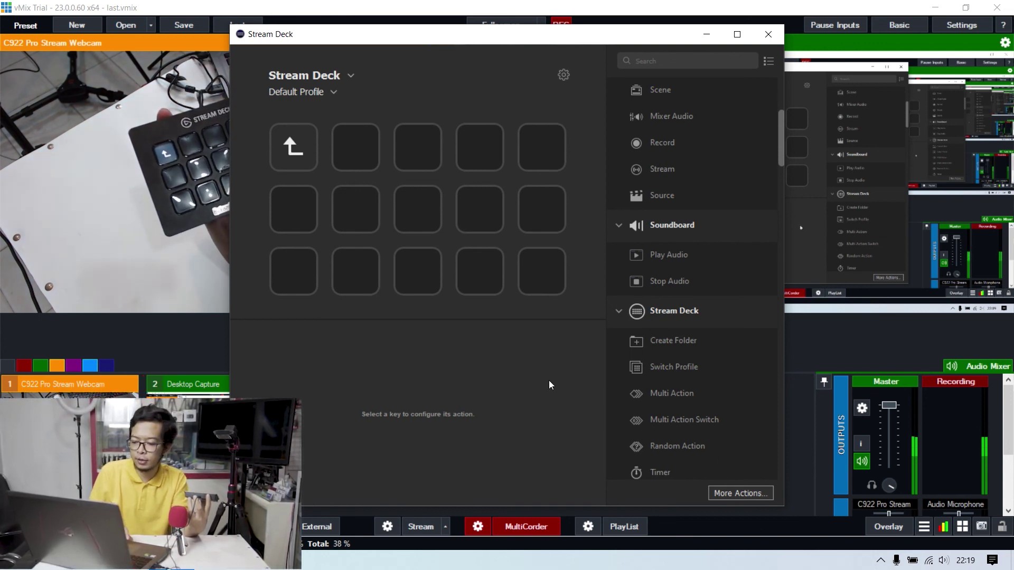
Inside the folder, assign the vMix Shortcut action to the last two keys of the third row.
{"action": "scroll", "coordinate": [713, 366], "scroll_direction": "down", "scroll_amount": 5}
{"action": "scroll", "coordinate": [713, 367], "scroll_direction": "down", "scroll_amount": 15}
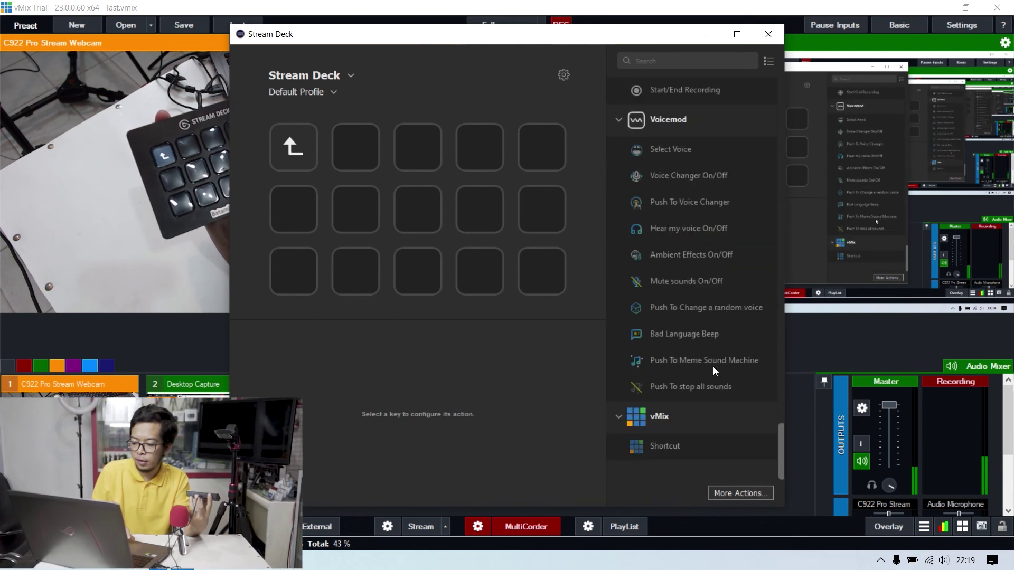
{"action": "left_click_drag", "start_coordinate": [670, 448], "coordinate": [544, 273]}
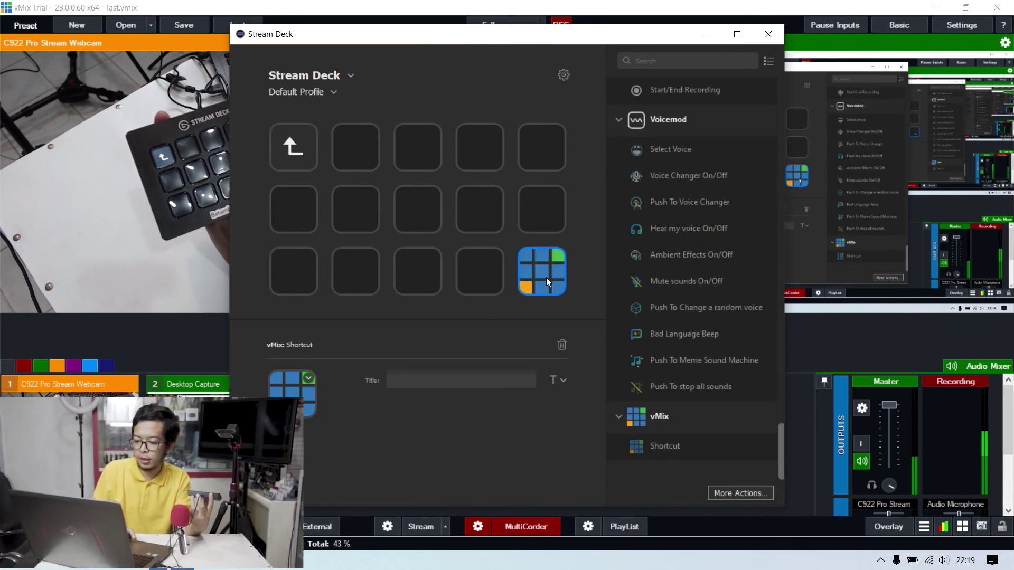
{"action": "left_click_drag", "start_coordinate": [656, 441], "coordinate": [492, 279]}
{"action": "left_click", "coordinate": [521, 303]}
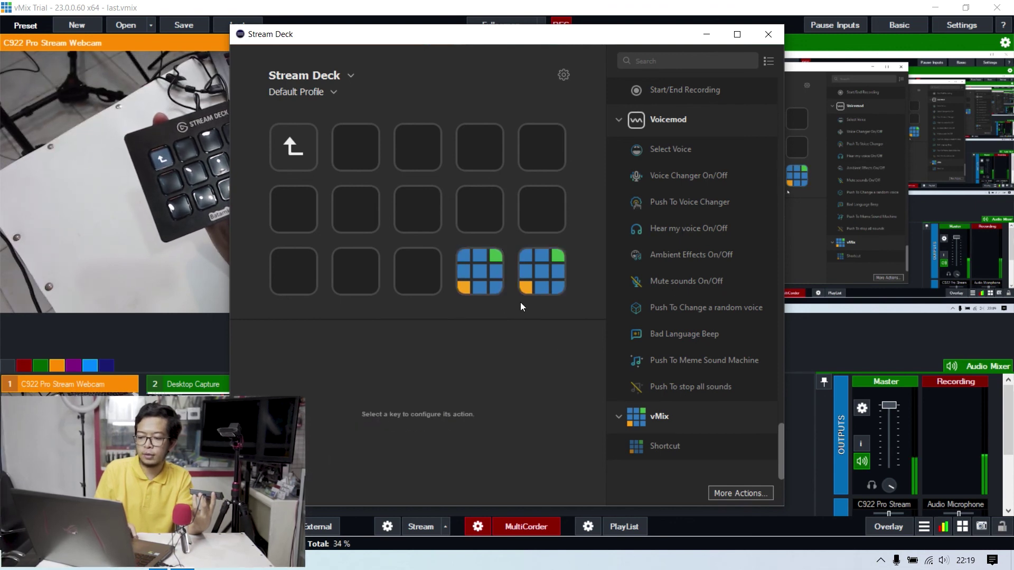